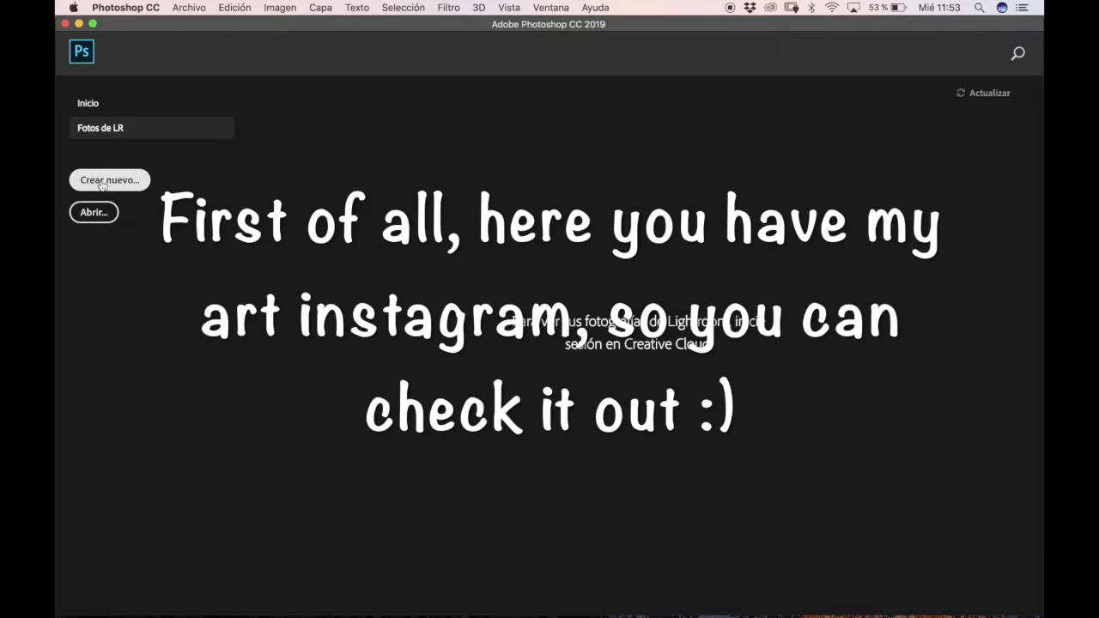
- Look through the artist's own Instagram gallery, and open the selected drawing from the DIBUJOS folder in Photoshop
{"action": "key", "text": "super+o"}
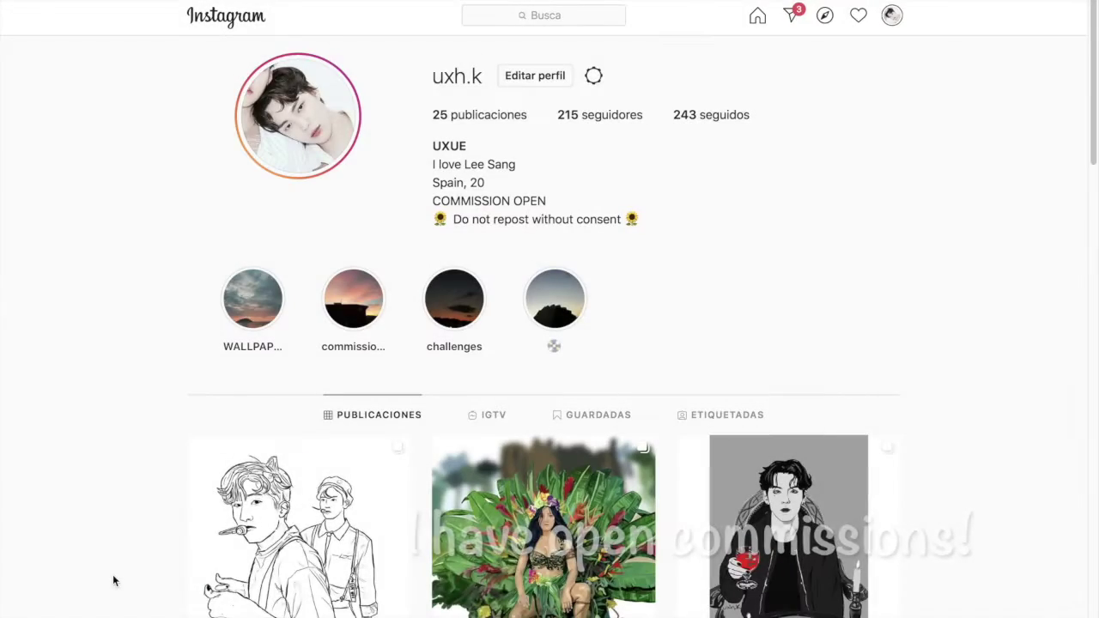
{"action": "scroll", "coordinate": [112, 581], "scroll_direction": "down", "scroll_amount": 3}
{"action": "scroll", "coordinate": [113, 582], "scroll_direction": "down", "scroll_amount": 10}
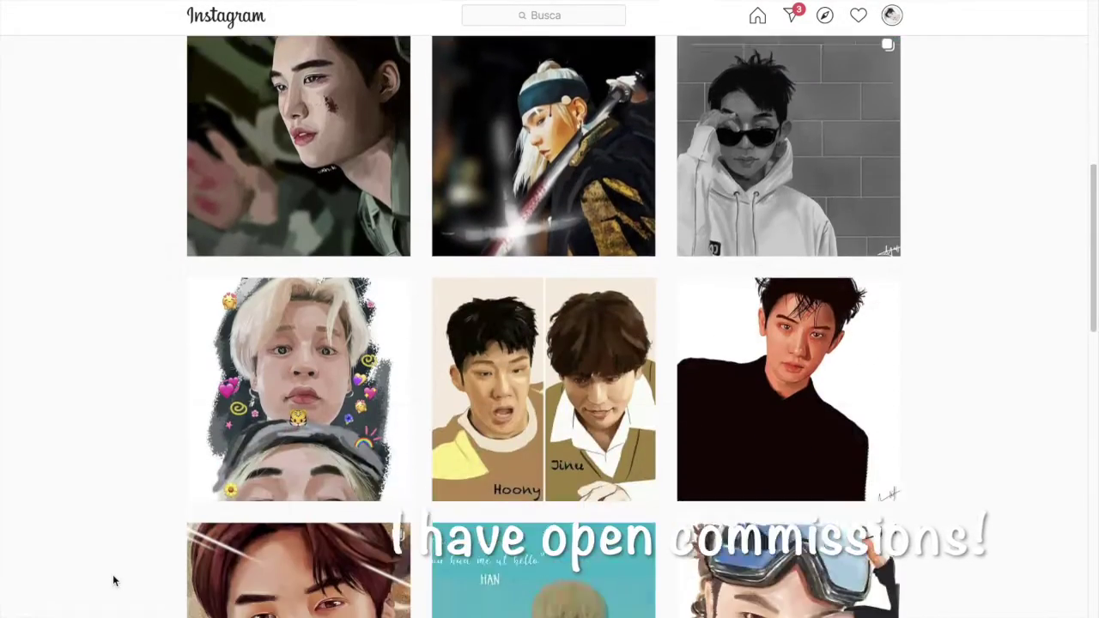
{"action": "scroll", "coordinate": [113, 581], "scroll_direction": "down", "scroll_amount": 10}
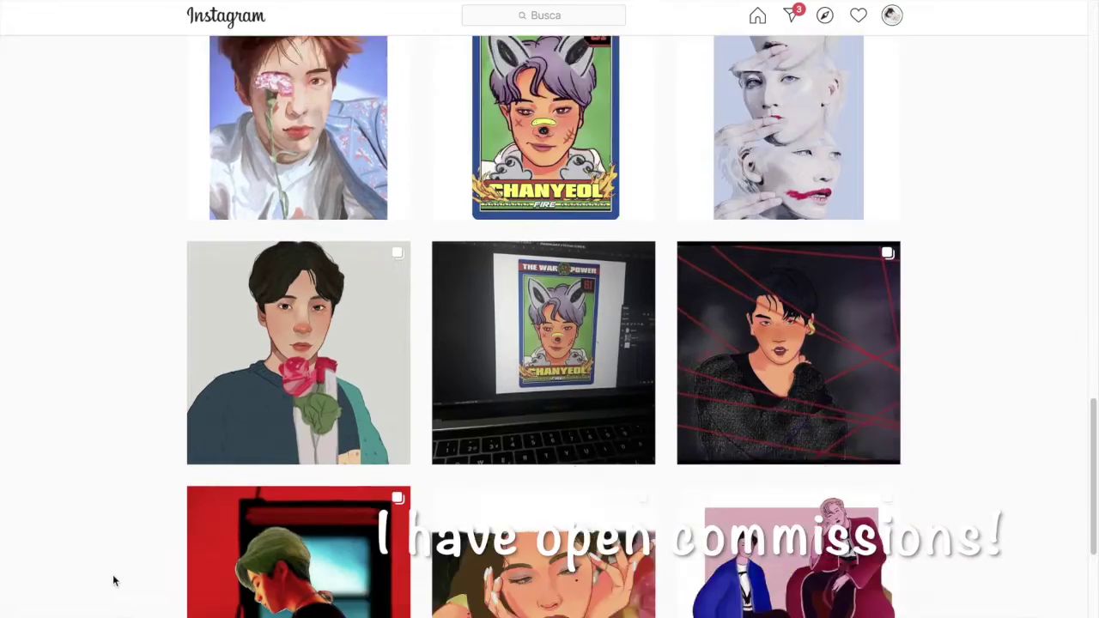
{"action": "scroll", "coordinate": [112, 582], "scroll_direction": "up", "scroll_amount": 20}
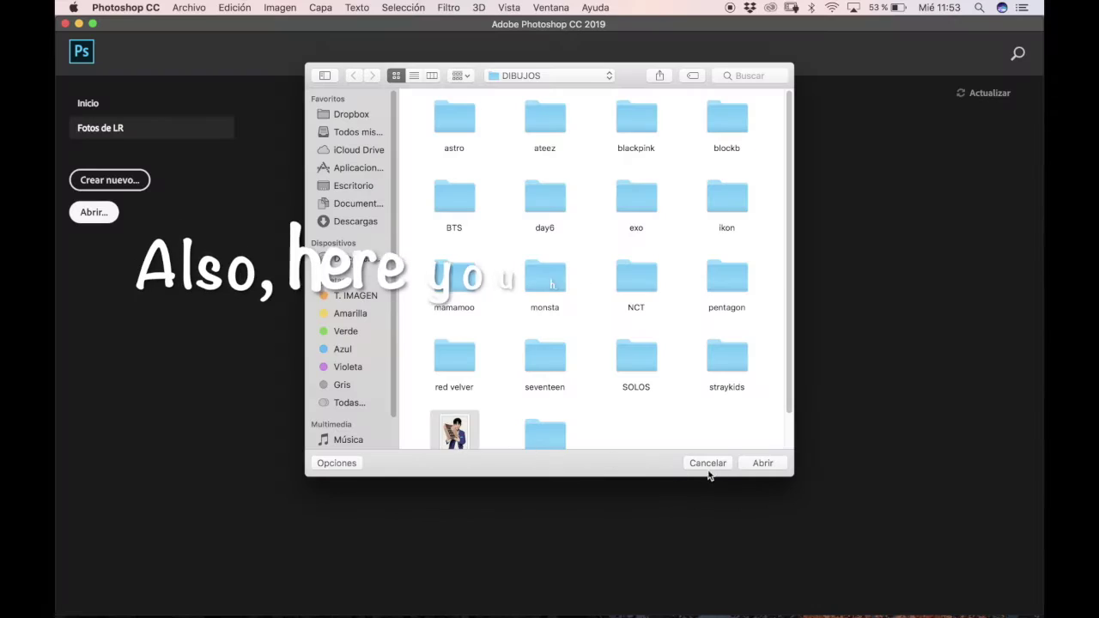
{"action": "left_click", "coordinate": [761, 464]}
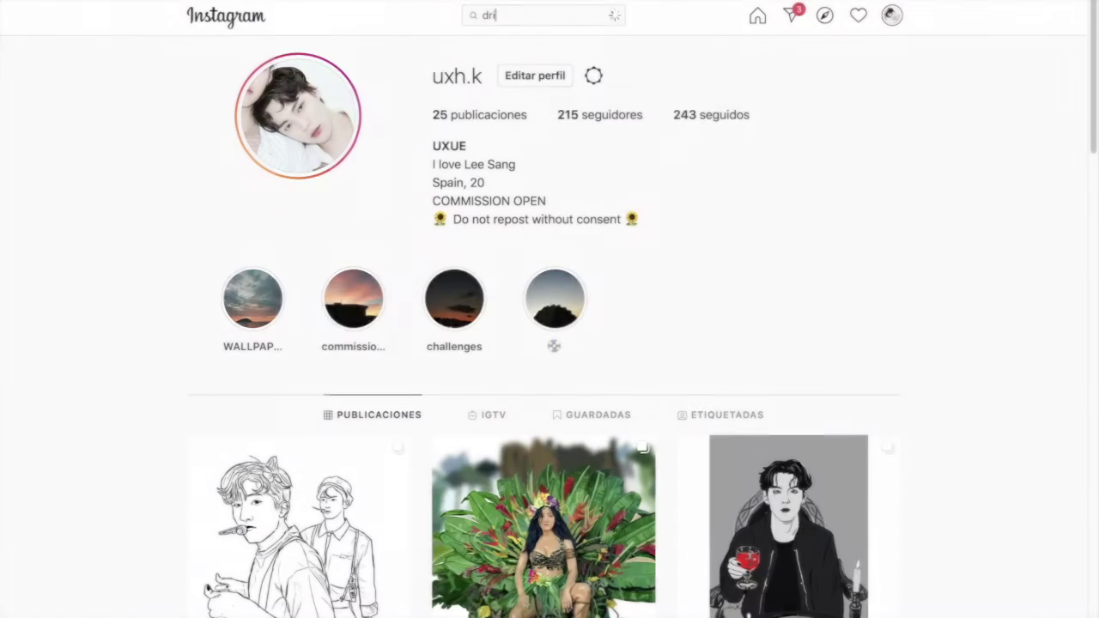
{"action": "type", "text": "zzlerrs"}
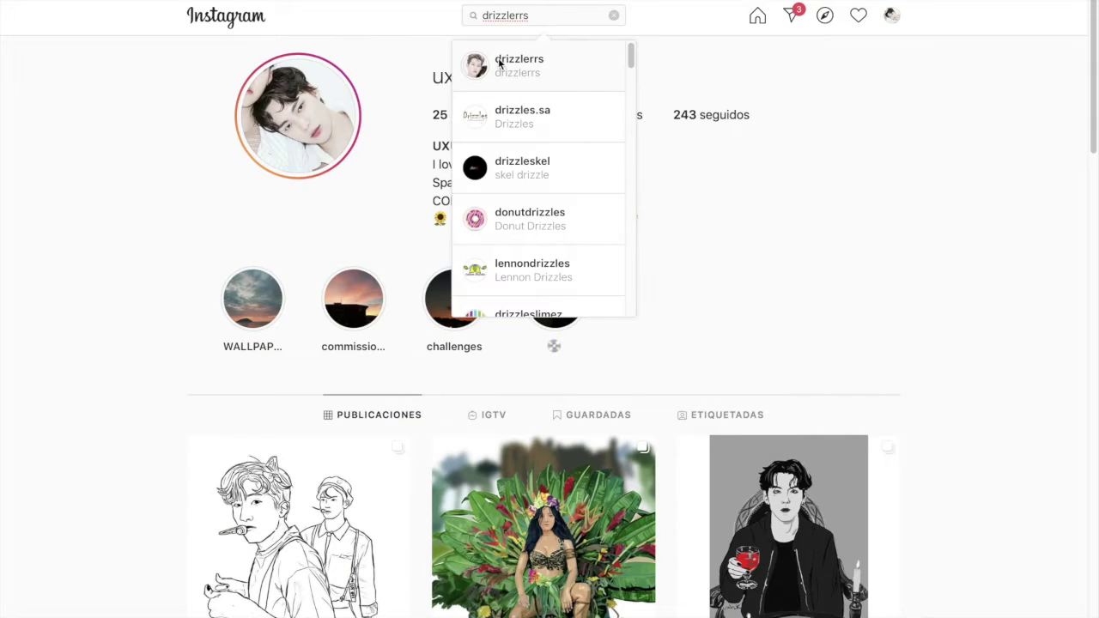
{"action": "left_click", "coordinate": [498, 62]}
{"action": "scroll", "coordinate": [160, 356], "scroll_direction": "down", "scroll_amount": 5}
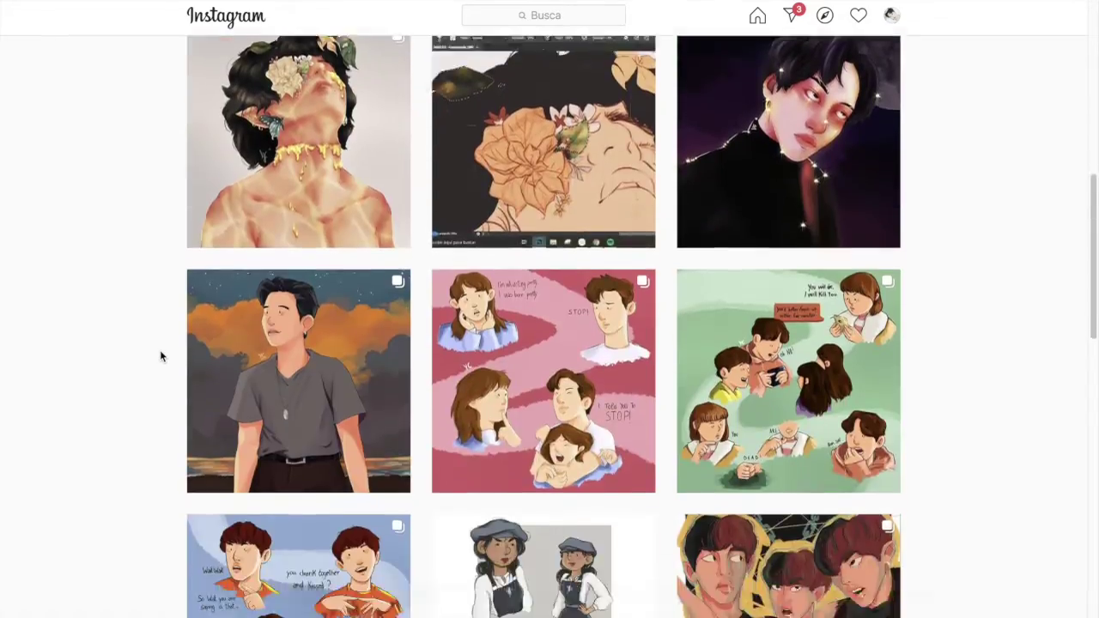
{"action": "scroll", "coordinate": [159, 355], "scroll_direction": "down", "scroll_amount": 15}
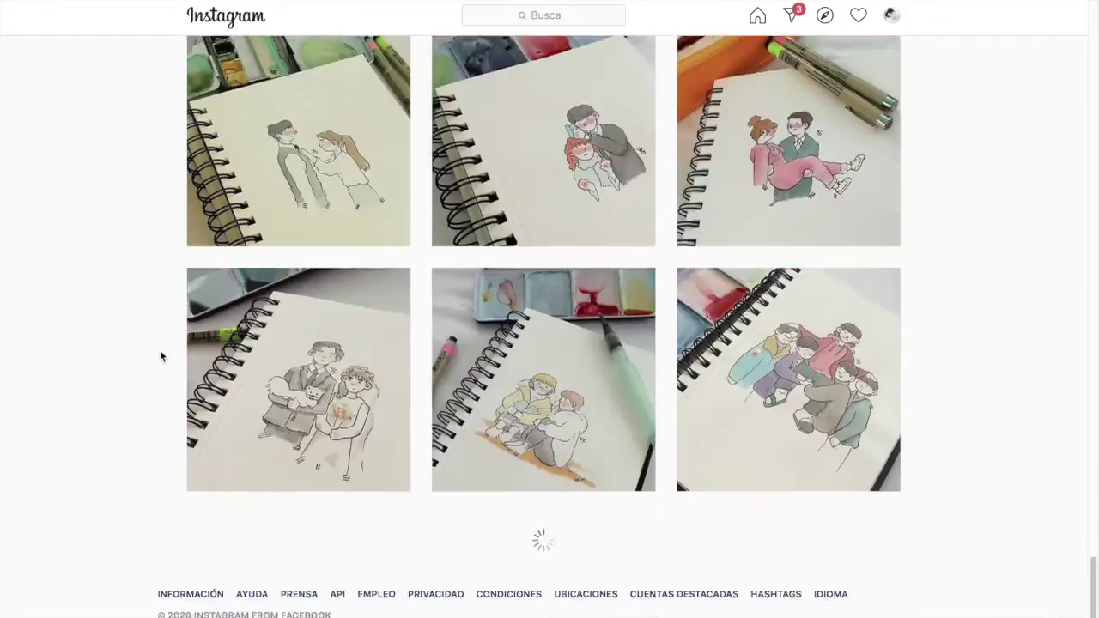
{"action": "scroll", "coordinate": [160, 355], "scroll_direction": "down", "scroll_amount": 15}
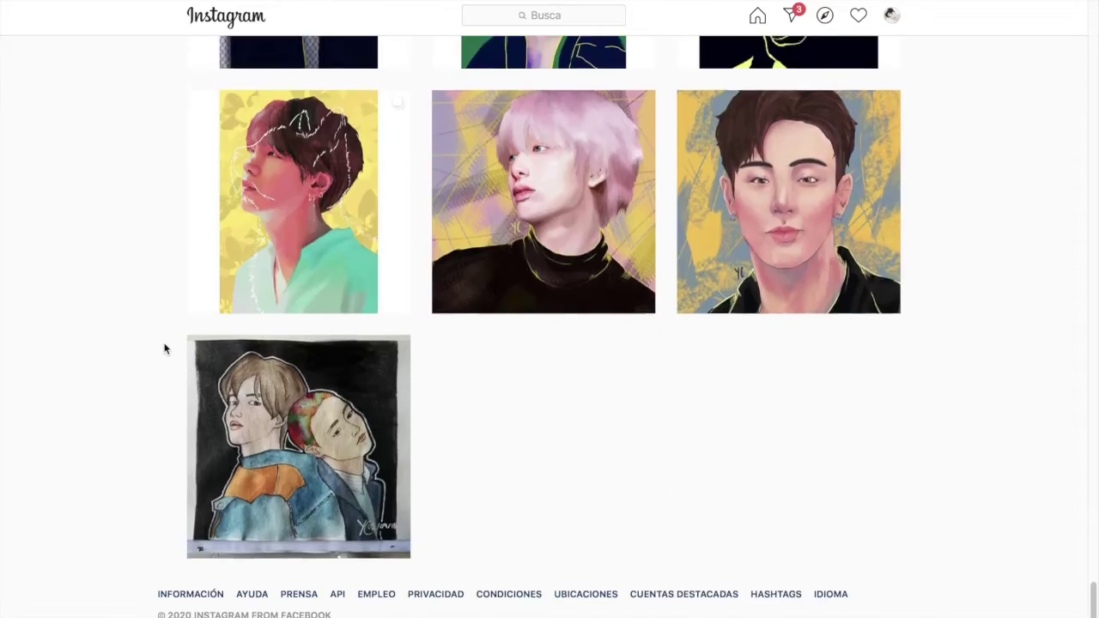
{"action": "scroll", "coordinate": [165, 349], "scroll_direction": "up", "scroll_amount": 20}
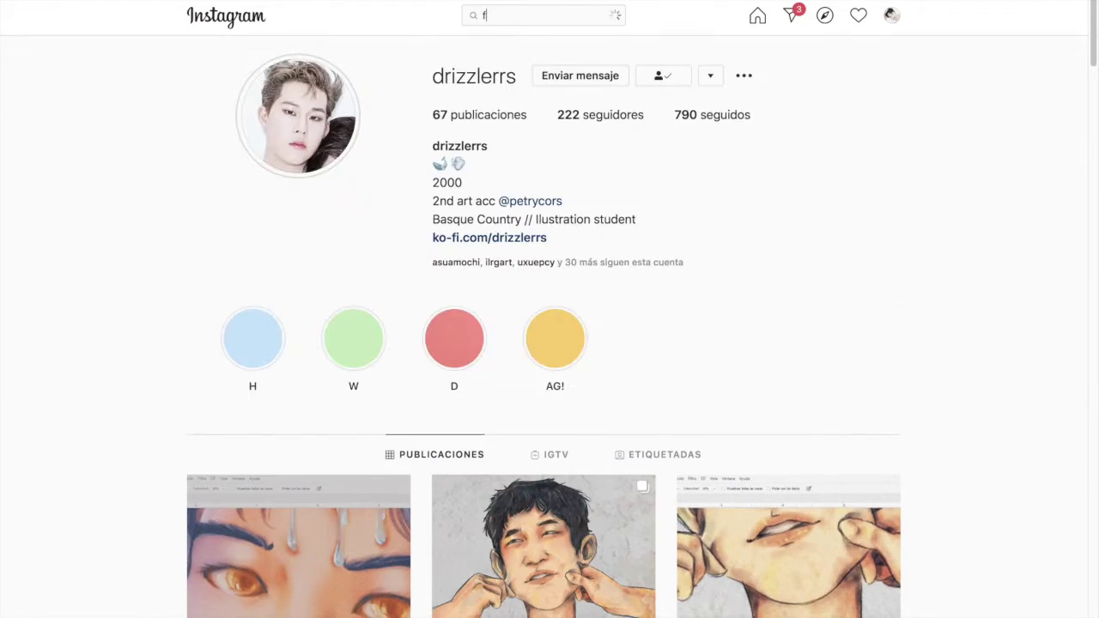
{"action": "type", "text": "_thew"}
{"action": "key", "text": "BackSpace"}
{"action": "type", "text": "ew"}
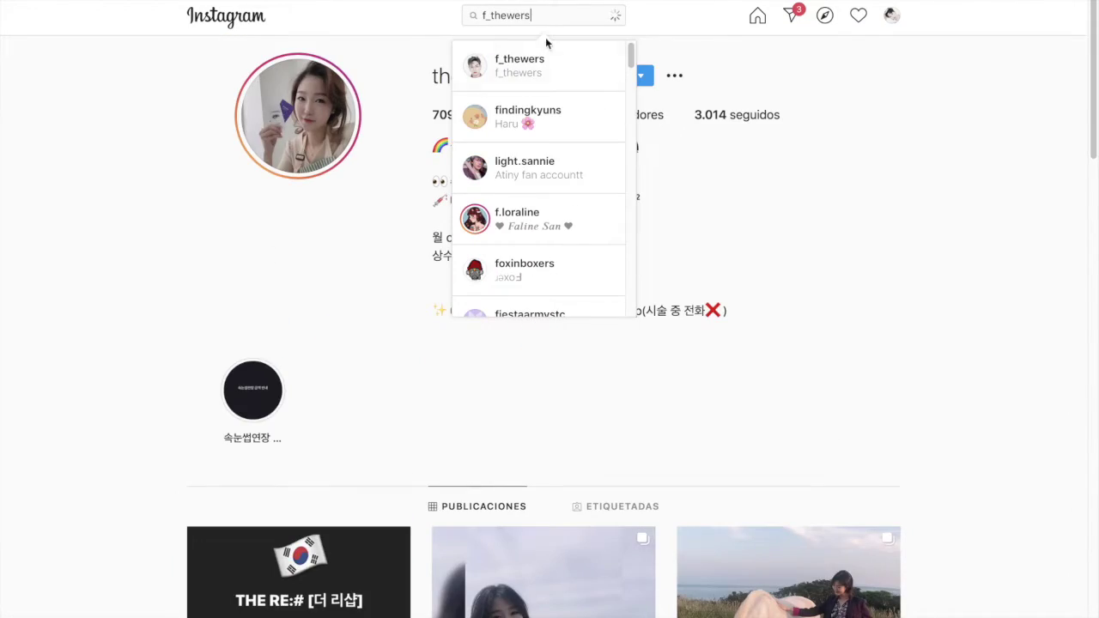
{"action": "left_click", "coordinate": [520, 64]}
{"action": "scroll", "coordinate": [139, 529], "scroll_direction": "down", "scroll_amount": 4}
{"action": "scroll", "coordinate": [140, 529], "scroll_direction": "up", "scroll_amount": 4}
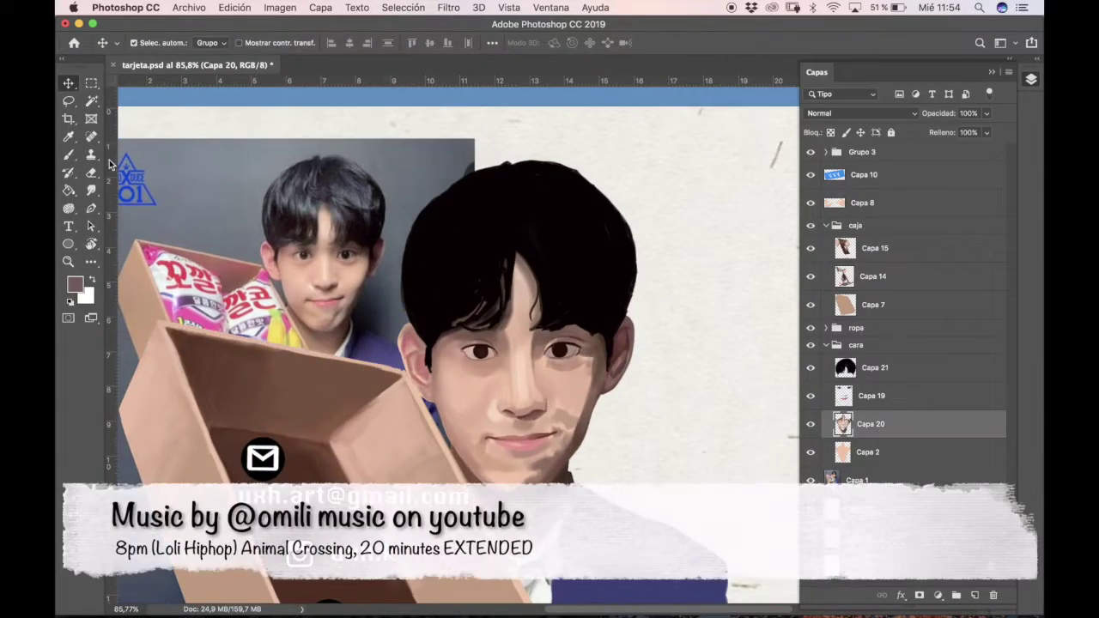
- Refine the skin shading of the painted face on layer Capa 20 with the Brush at 34% opacity
{"action": "key", "text": "b"}
{"action": "scroll", "coordinate": [225, 206], "scroll_direction": "up", "scroll_amount": 2}
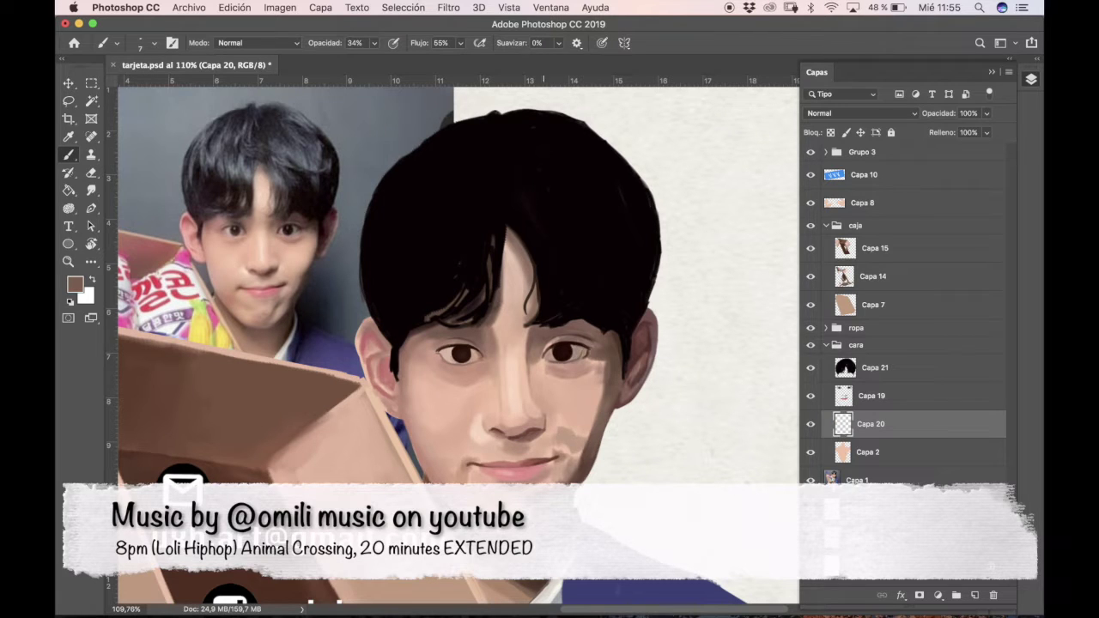
{"action": "scroll", "coordinate": [554, 297], "scroll_direction": "up", "scroll_amount": 3}
{"action": "left_click", "coordinate": [373, 245], "text": "alt"}
- Add a new layer above Capa 19 and paint light heart-shaped highlights in both irises
{"action": "key", "text": "ctrl+alt+shift+n"}
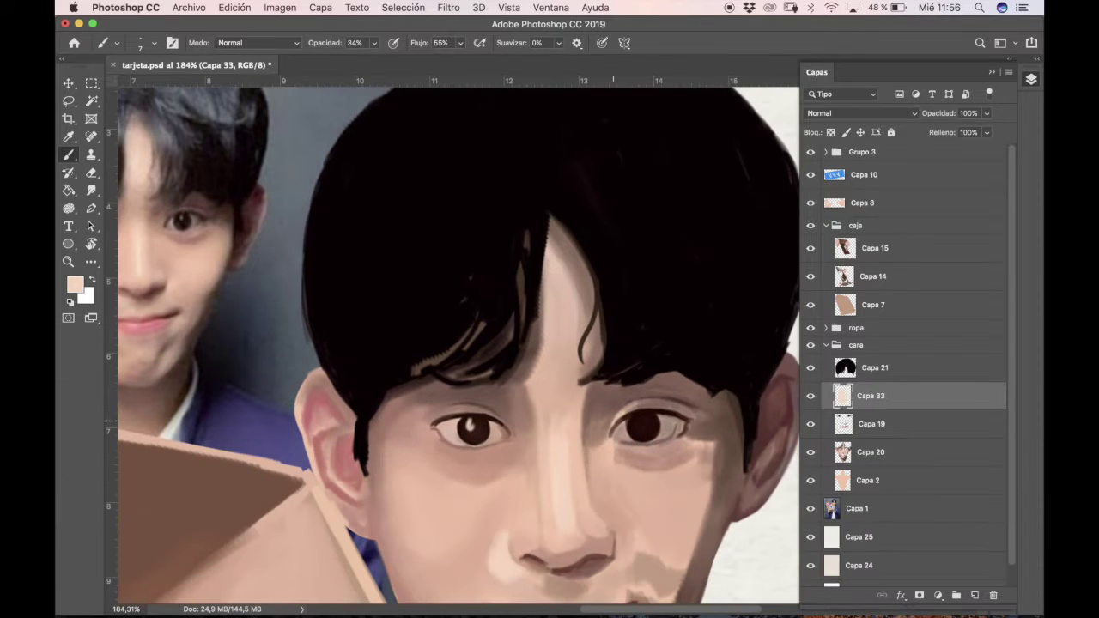
{"action": "left_click", "coordinate": [140, 43]}
{"action": "key", "text": "super+z"}
{"action": "key", "text": "x"}
{"action": "left_click", "coordinate": [641, 422]}
- Touch up the ear nearest the box on layer Capa 20 with sampled pink and skin tones
{"action": "mouse_move", "coordinate": [480, 361]}
{"action": "left_mouse_down"}
{"action": "mouse_move", "coordinate": [530, 534]}
{"action": "mouse_move", "coordinate": [401, 518]}
{"action": "left_mouse_up"}
{"action": "key", "text": "ctrl+r"}
{"action": "left_click", "coordinate": [183, 275], "text": "ctrl"}
{"action": "left_click", "coordinate": [183, 275], "text": "alt"}
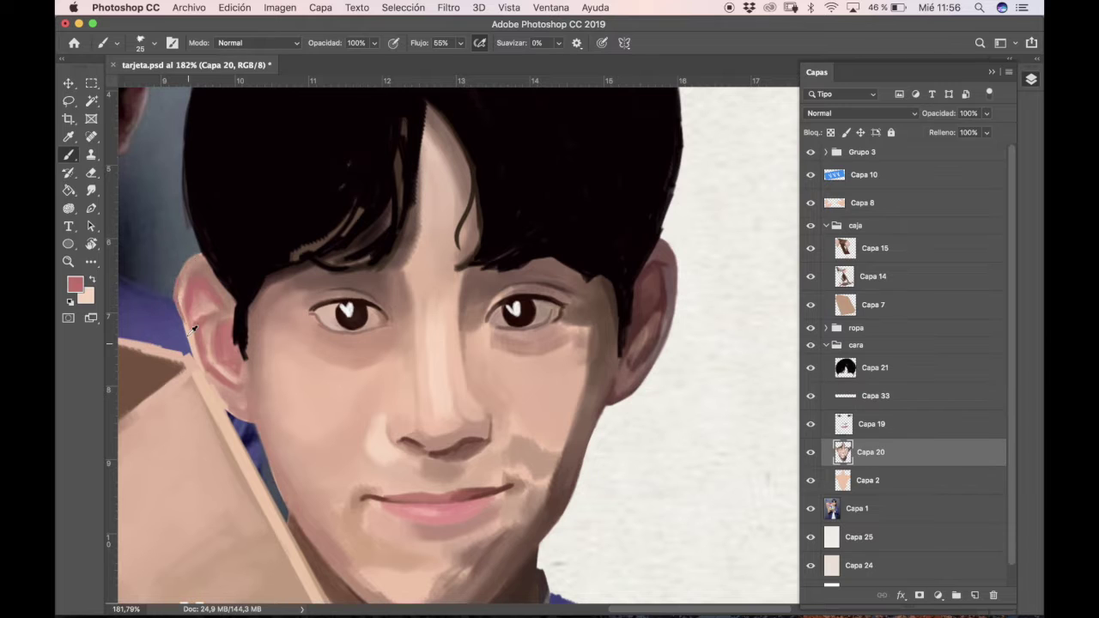
{"action": "left_click", "coordinate": [201, 257], "text": "alt"}
{"action": "left_click", "coordinate": [148, 42]}
{"action": "double_click", "coordinate": [146, 95]}
- Select layer Capa 19 and set up a white brush of size 7
{"action": "key", "text": "alt+bracketright"}
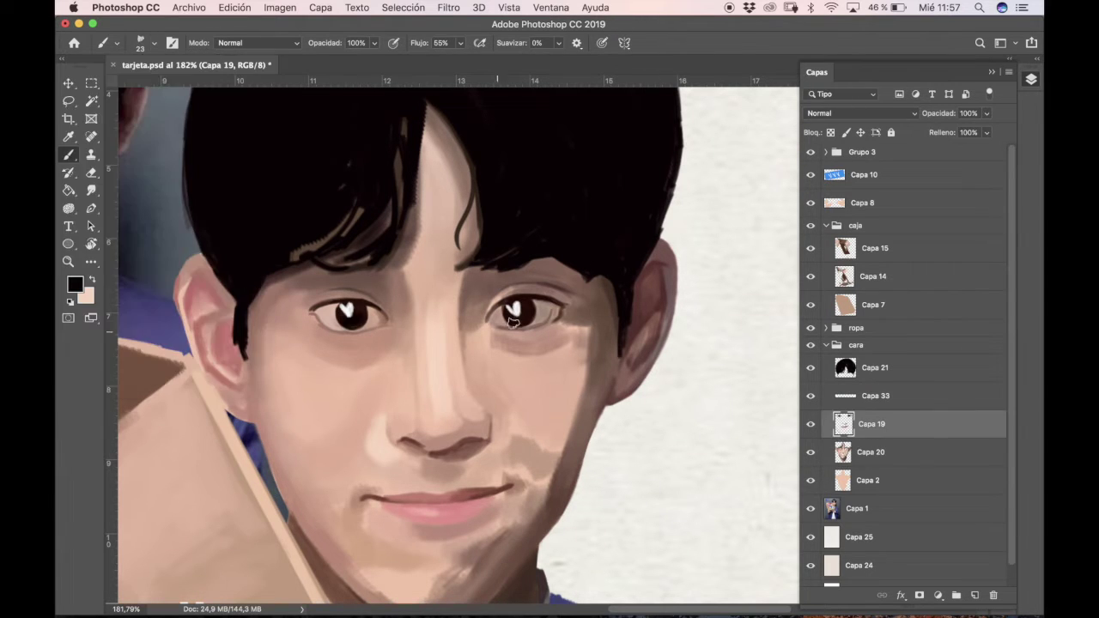
{"action": "left_click", "coordinate": [70, 304]}
{"action": "key", "text": "x"}
{"action": "left_click", "coordinate": [147, 42]}
- Try white highlight strokes along the lower eyelids and nose on Capa 19, and undo them
{"action": "left_click_drag", "start_coordinate": [319, 318], "coordinate": [347, 330]}
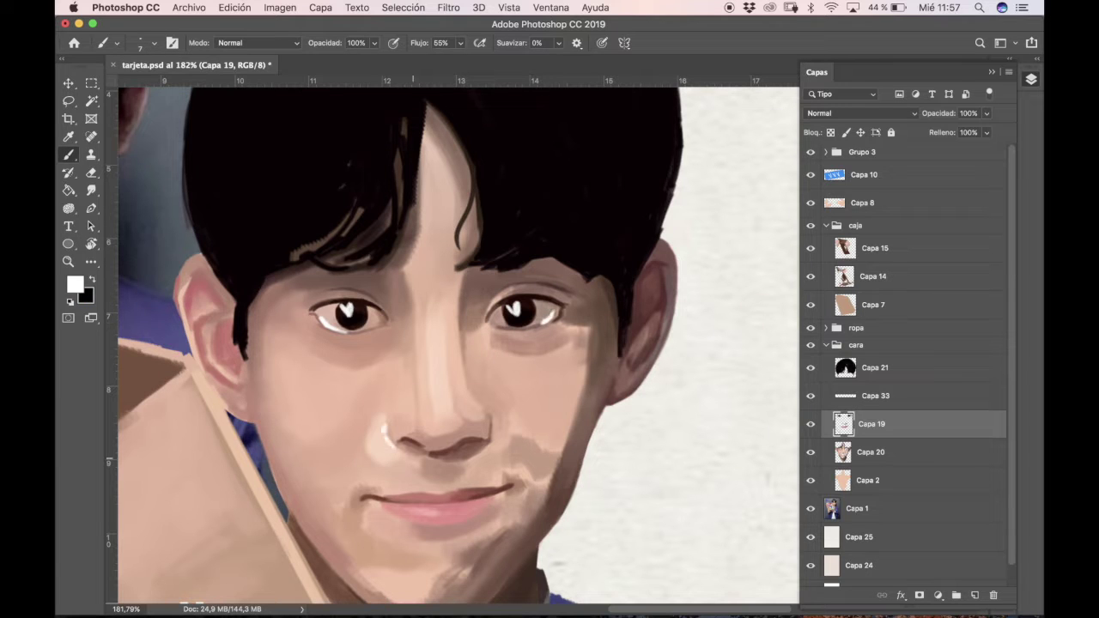
{"action": "key", "text": "e"}
{"action": "left_click", "coordinate": [148, 42]}
{"action": "key", "text": "Escape"}
{"action": "key", "text": "super+z"}
{"action": "key", "text": "super+z"}
{"action": "key", "text": "super+z"}
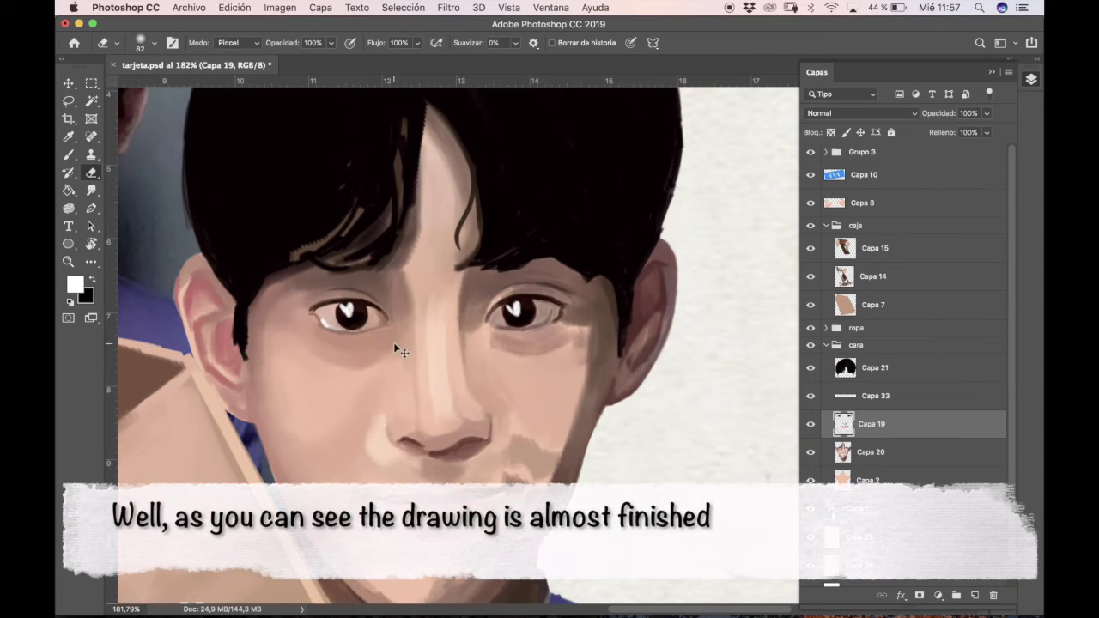
{"action": "key", "text": "super+z"}
- Add a new layer above Capa 19, paint white highlights on the eyelids, nose and lip, and blend it as Luz suave
{"action": "key", "text": "b"}
{"action": "key", "text": "super+shift+alt+n"}
{"action": "left_click_drag", "start_coordinate": [382, 427], "coordinate": [388, 443]}
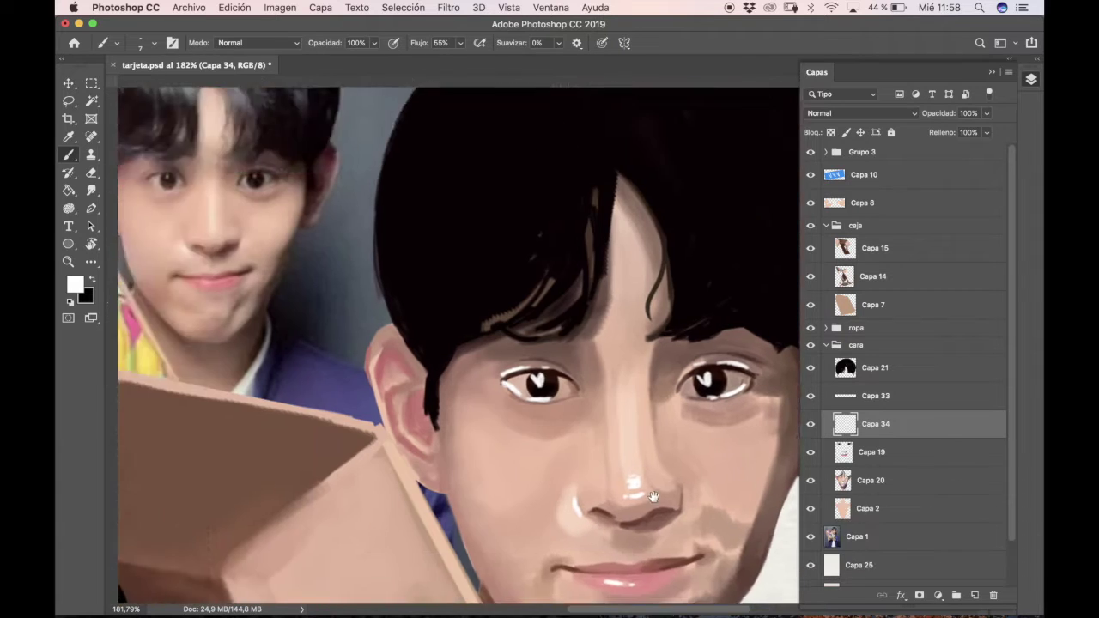
{"action": "key", "text": "e"}
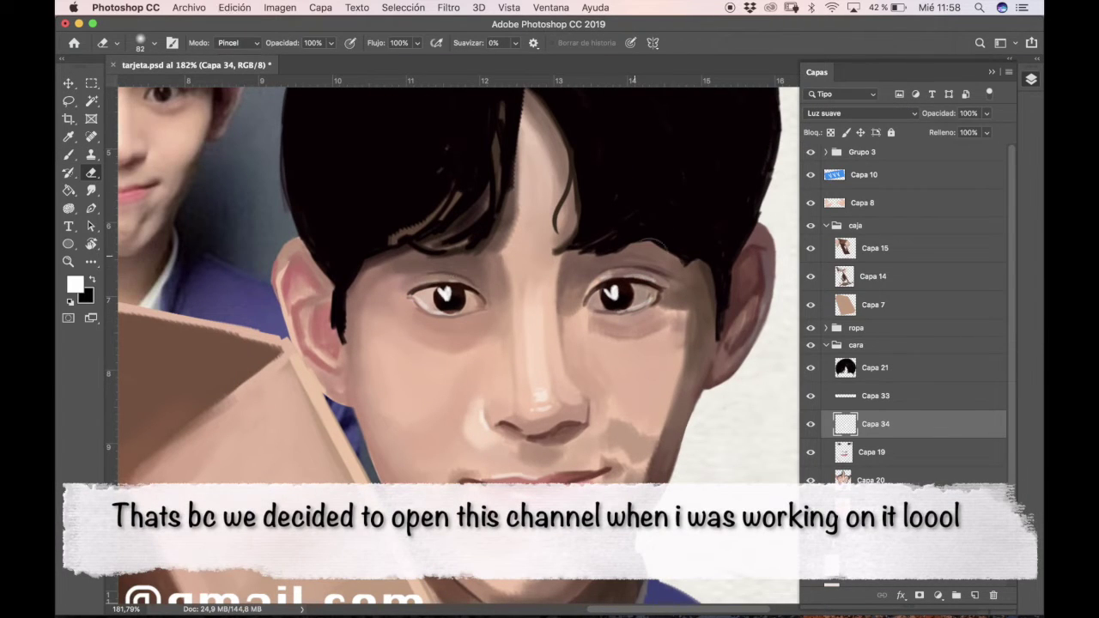
{"action": "key", "text": "b"}
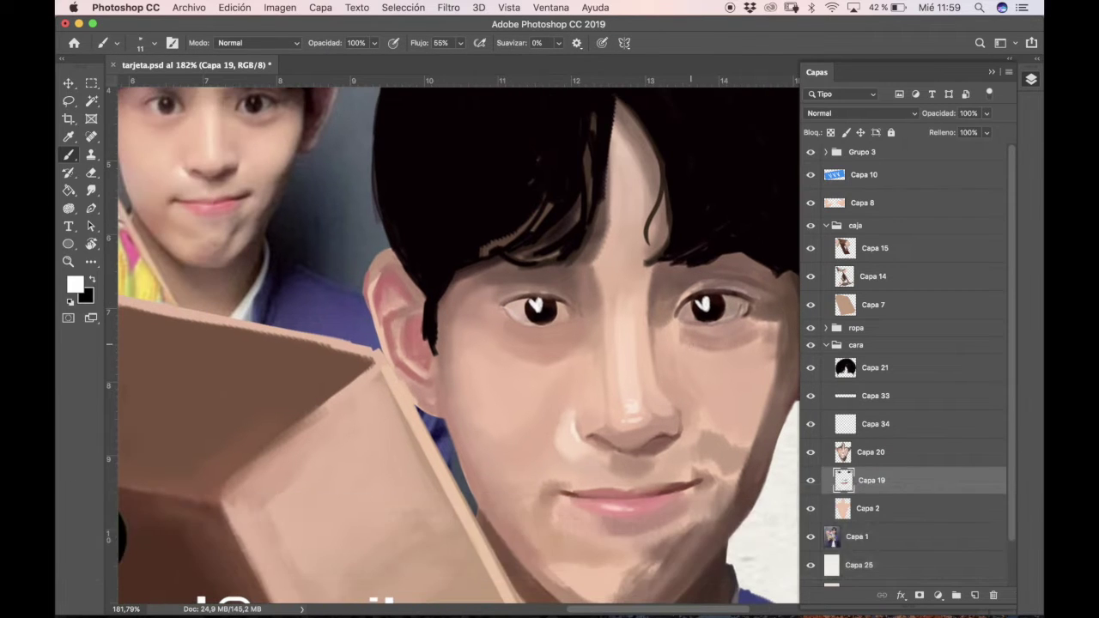
{"action": "left_click", "coordinate": [840, 114]}
{"action": "left_click", "coordinate": [840, 112]}
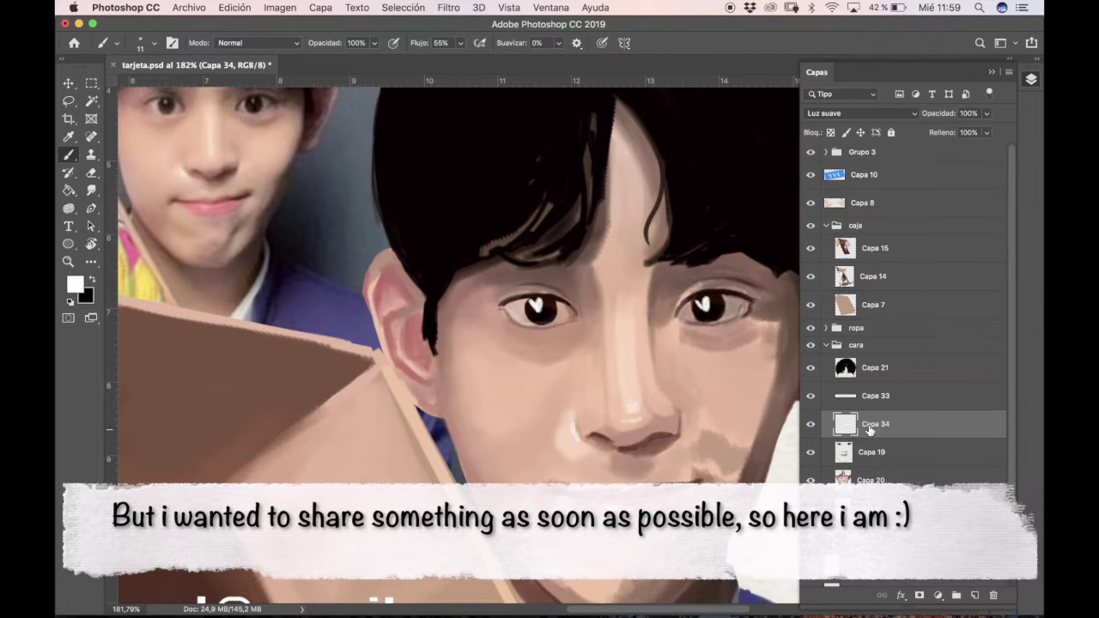
- Blend the shadowed cheek on layer Capa 20 with a sampled skin tone, using a size 17 brush at 61% opacity
{"action": "left_click", "coordinate": [873, 481]}
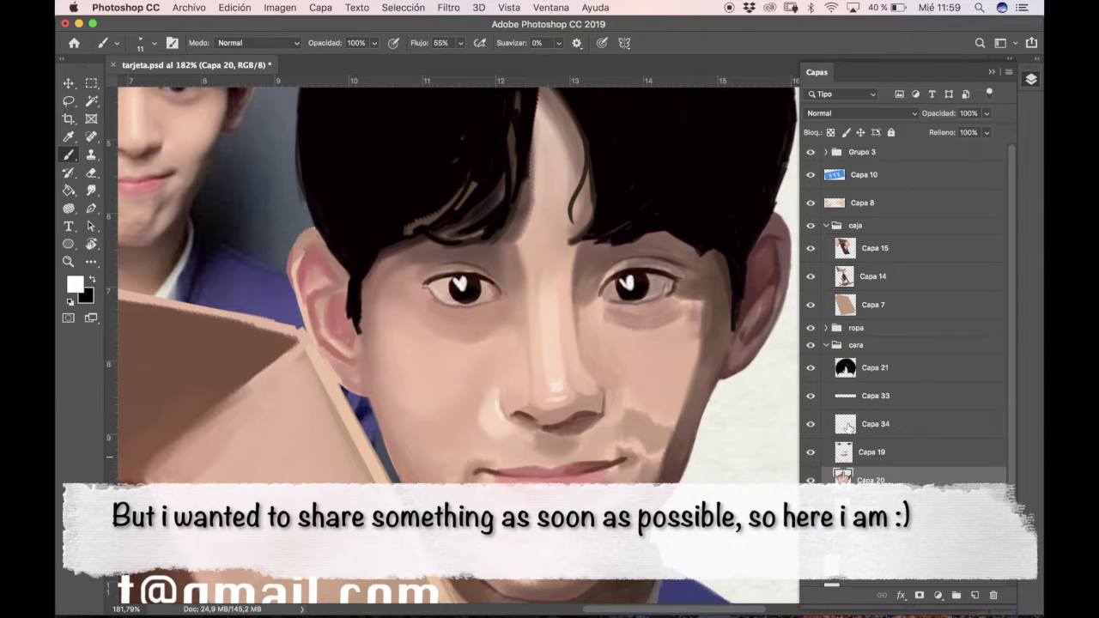
{"action": "key", "text": "bracketright"}
{"action": "key", "text": "bracketright"}
{"action": "key", "text": "bracketright"}
{"action": "left_click", "coordinate": [687, 393], "text": "alt"}
{"action": "key", "text": "6"}
{"action": "key", "text": "1"}
{"action": "left_click_drag", "start_coordinate": [711, 359], "coordinate": [760, 455]}
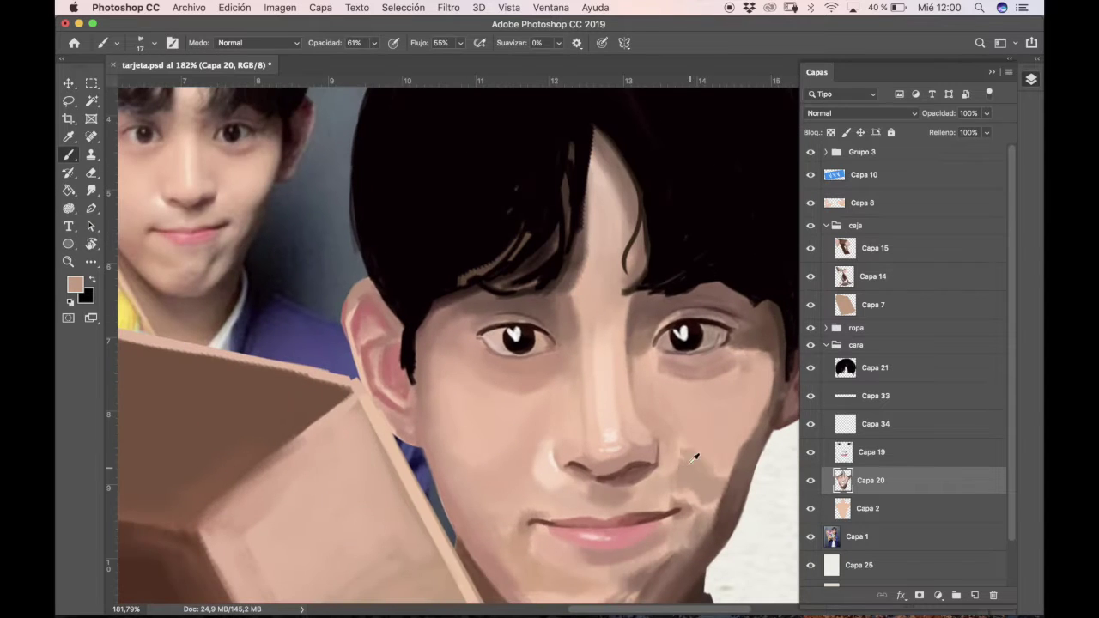
- Smooth the skin around both eyes on Capa 20 with tones sampled from the face
{"action": "left_click", "coordinate": [773, 362], "text": "alt"}
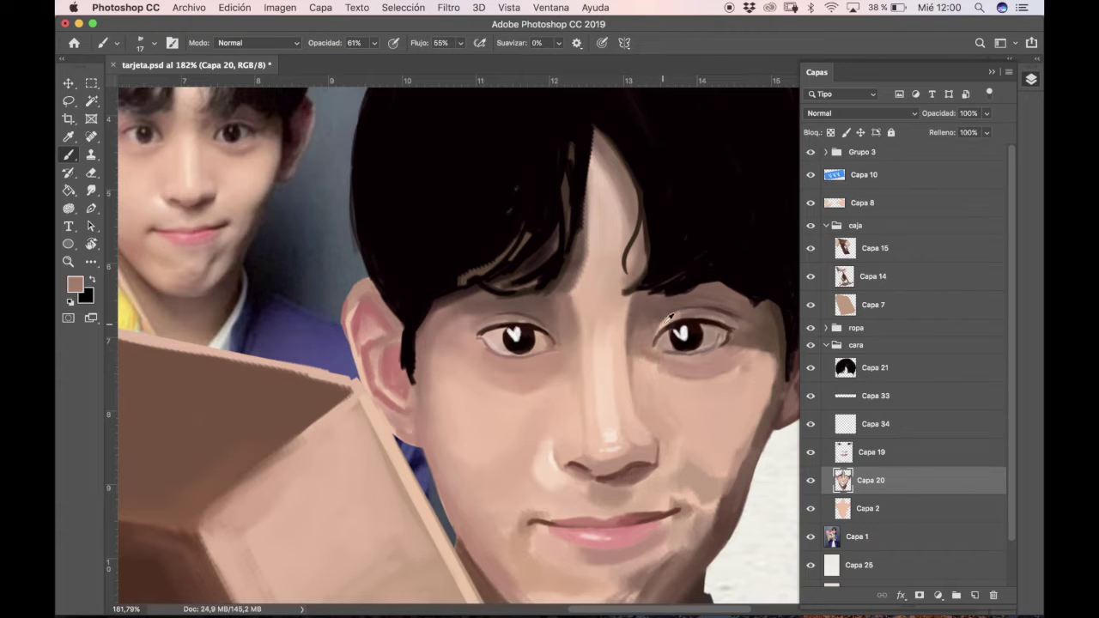
{"action": "left_click", "coordinate": [682, 360], "text": "alt"}
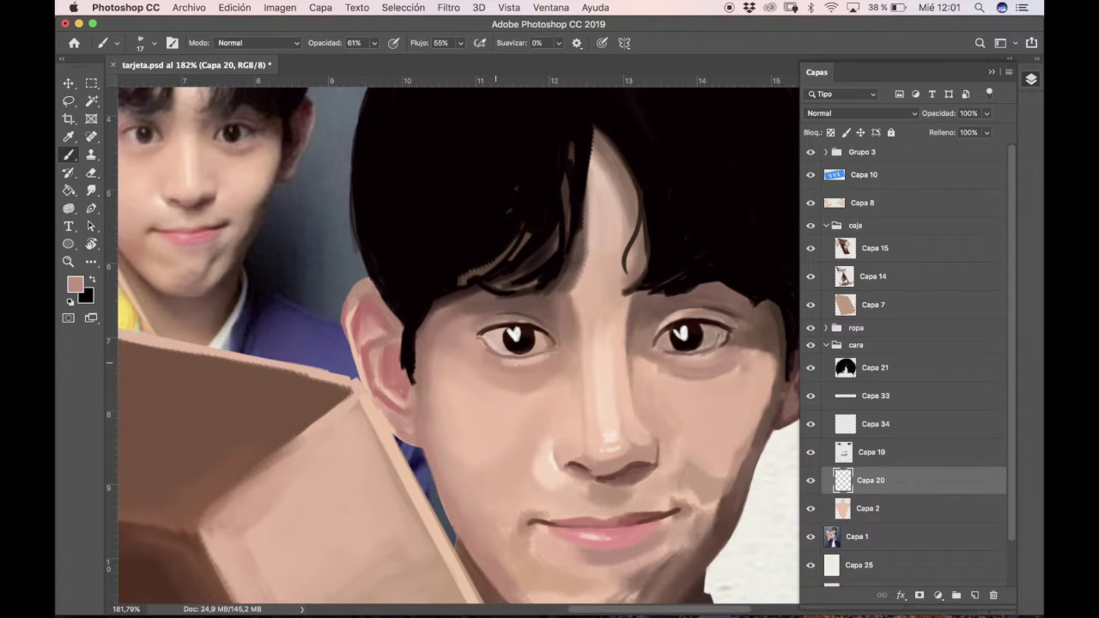
{"action": "left_click", "coordinate": [565, 296], "text": "alt"}
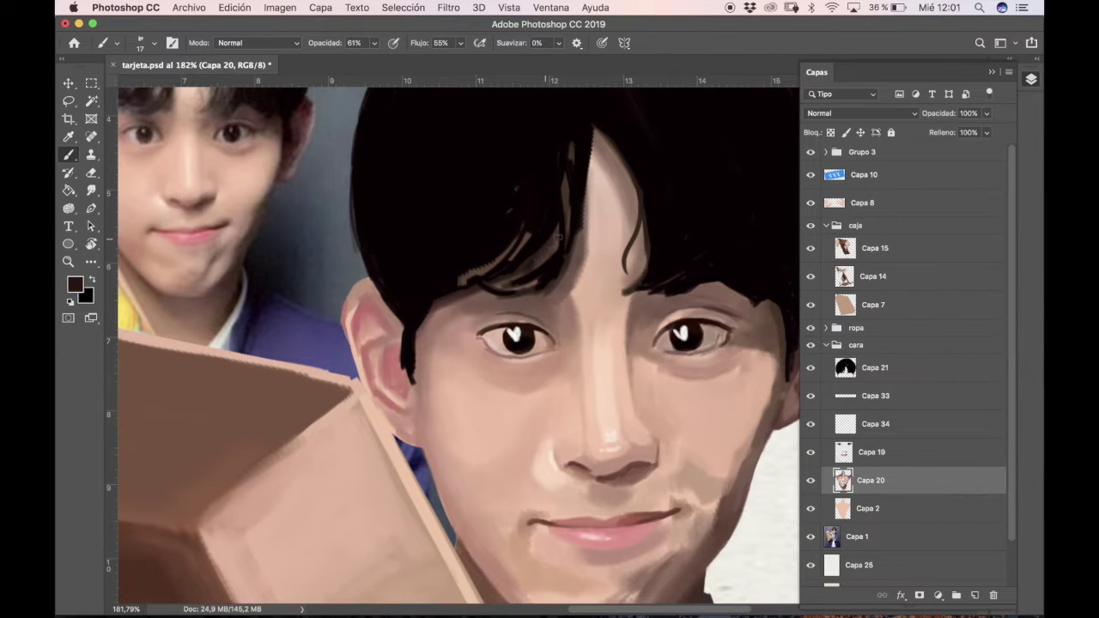
- Soften the shading around both corners of the mouth on Capa 20 with skin tones
{"action": "scroll", "coordinate": [450, 373], "scroll_direction": "down", "scroll_amount": 3}
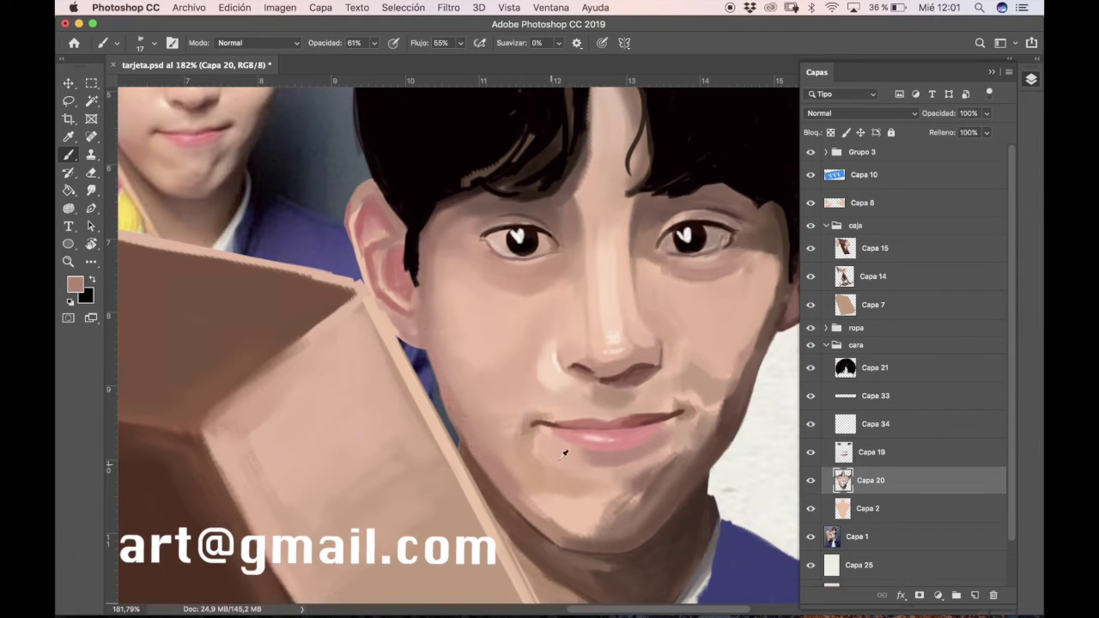
{"action": "left_click", "coordinate": [535, 423]}
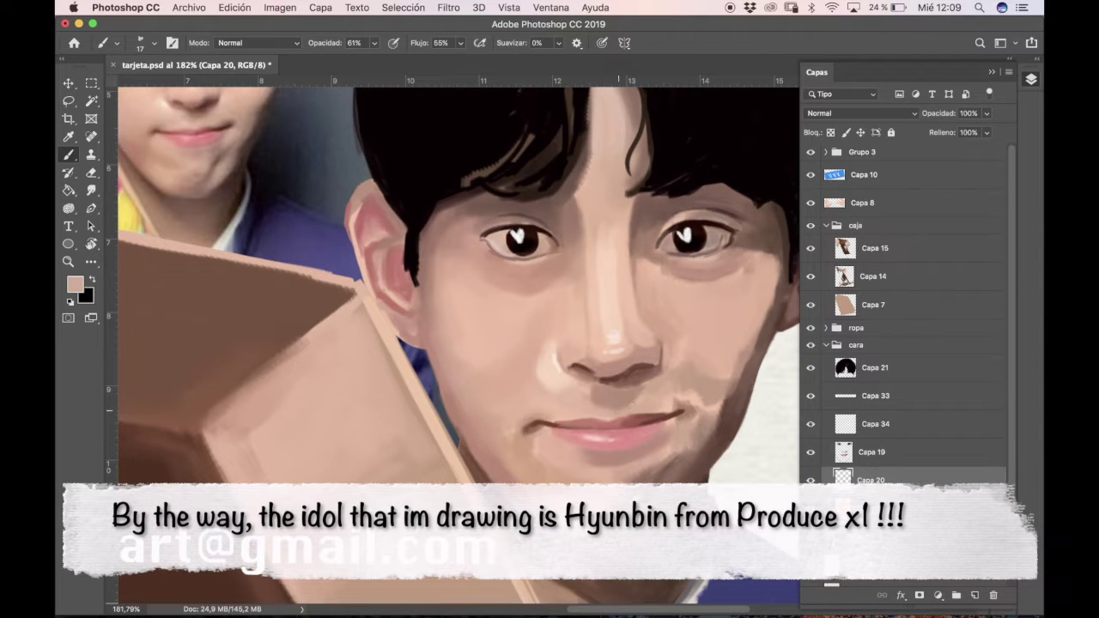
{"action": "left_click", "coordinate": [688, 401]}
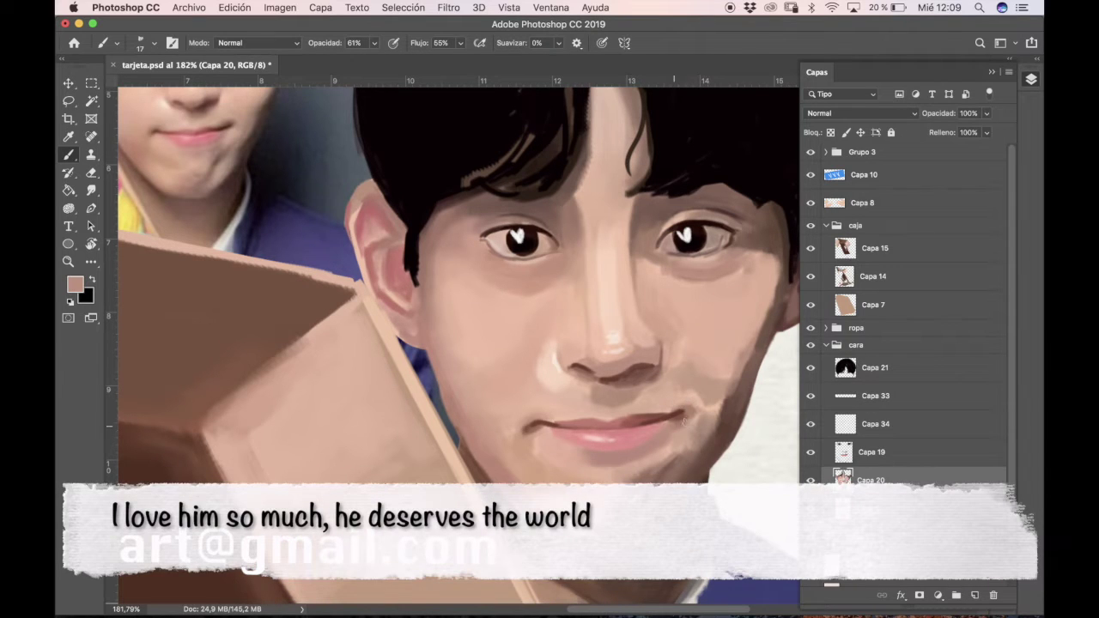
{"action": "left_click", "coordinate": [640, 445], "text": "alt"}
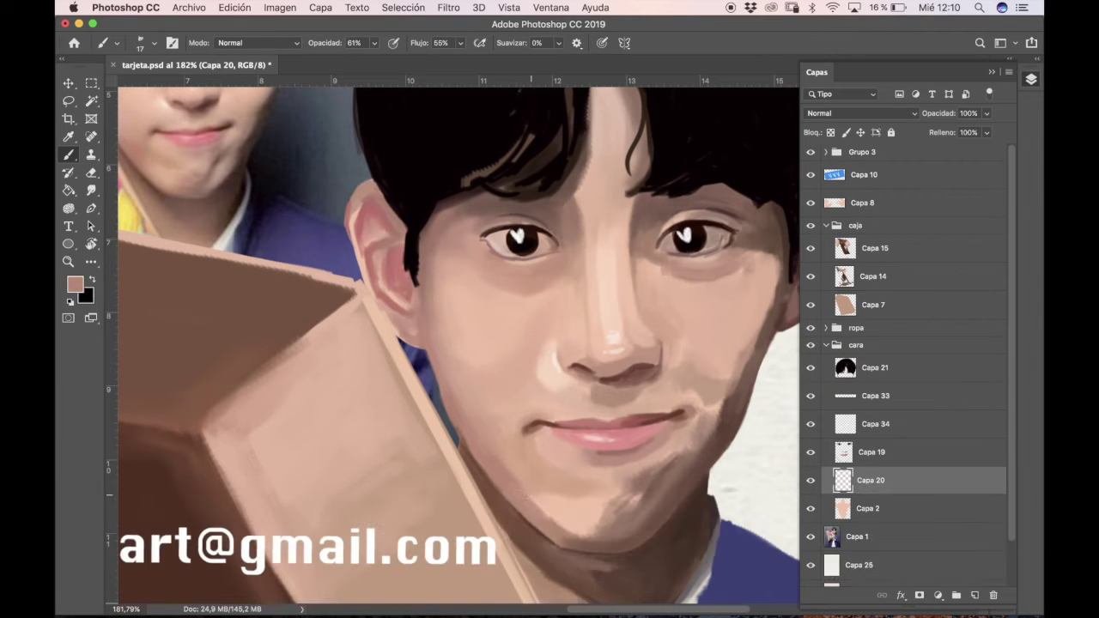
- Smooth the chin and the jaw edge beside the box on Capa 20 with sampled skin tones
{"action": "left_click", "coordinate": [531, 490], "text": "alt"}
{"action": "left_click", "coordinate": [572, 536], "text": "alt"}
{"action": "left_click_drag", "start_coordinate": [624, 524], "coordinate": [640, 503]}
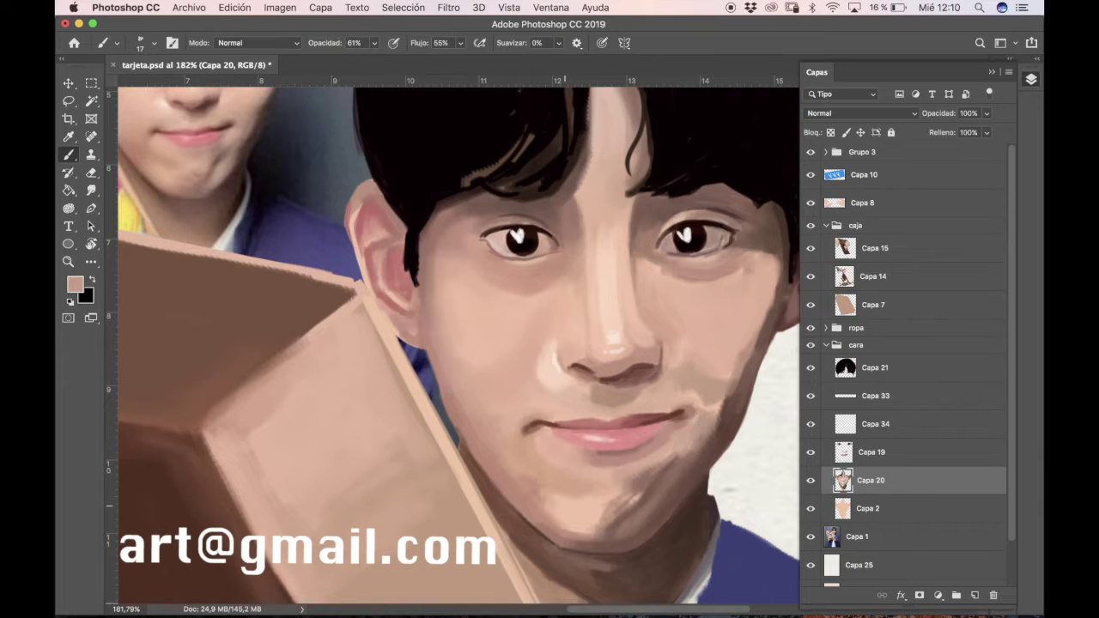
{"action": "left_click_drag", "start_coordinate": [484, 461], "coordinate": [478, 448]}
- Lower the opacity of layer Capa 33, which holds the eye highlights
{"action": "key", "text": "super+0"}
{"action": "left_click", "coordinate": [876, 396]}
{"action": "left_click_drag", "start_coordinate": [987, 112], "coordinate": [967, 135]}
- Return to layer Capa 20 and blend the shading across the chin and below the mouth
{"action": "left_click", "coordinate": [871, 480]}
{"action": "scroll", "coordinate": [587, 219], "scroll_direction": "up", "scroll_amount": 3}
{"action": "scroll", "coordinate": [630, 482], "scroll_direction": "up", "scroll_amount": 1}
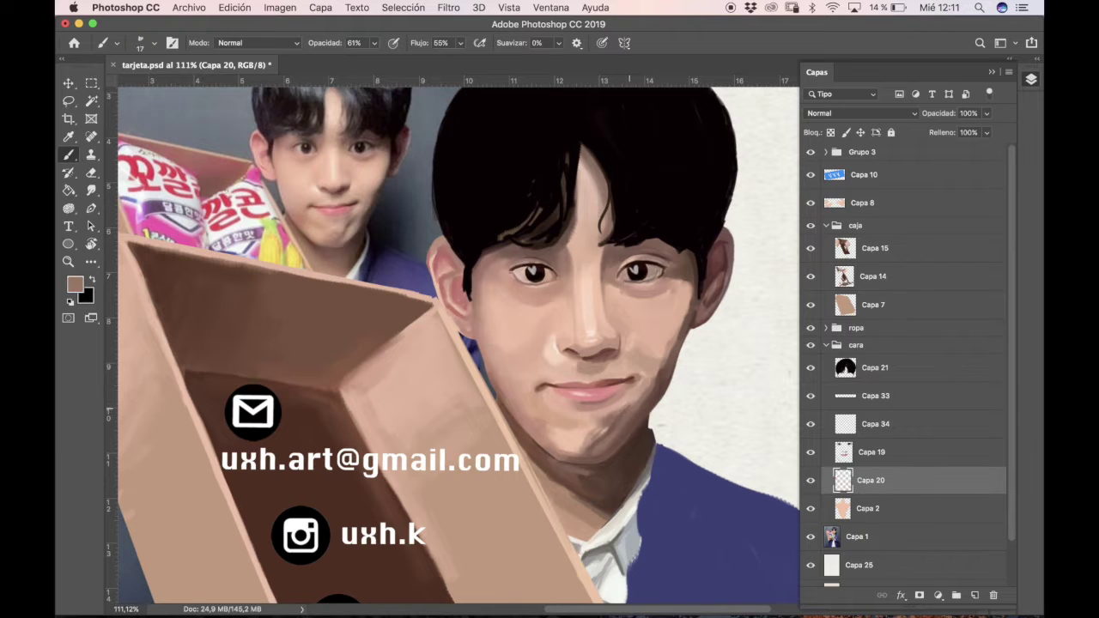
{"action": "left_click_drag", "start_coordinate": [590, 442], "coordinate": [617, 414]}
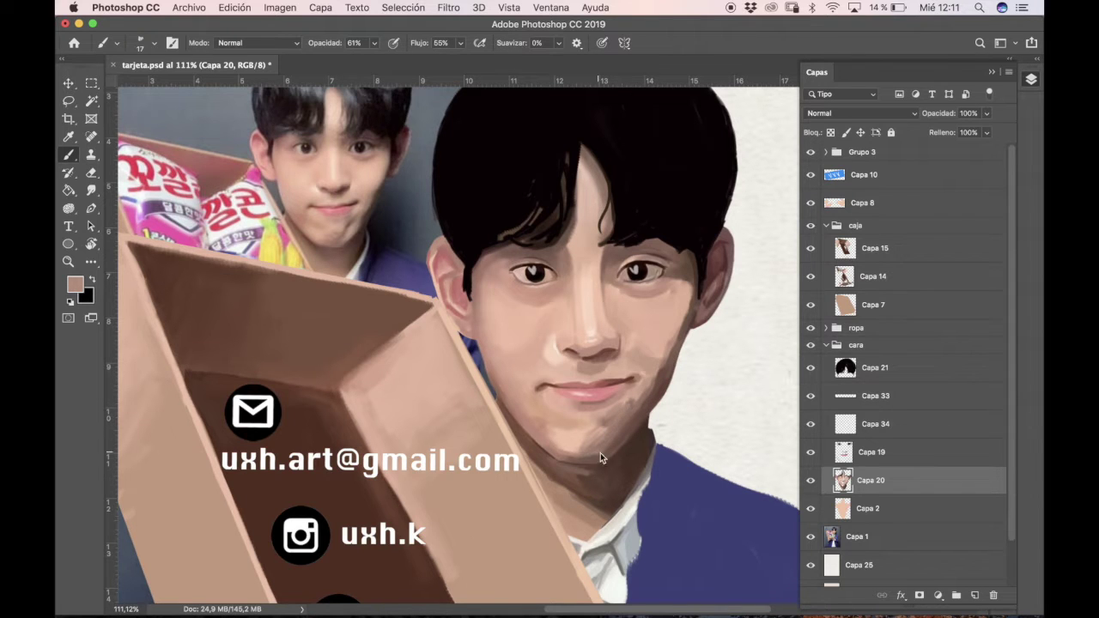
- Create a new layer above Capa 19 and paint dark under-eye creases and eyebrow lines on it
{"action": "scroll", "coordinate": [591, 459], "scroll_direction": "up", "scroll_amount": 3}
{"action": "key", "text": "super+shift+alt+n"}
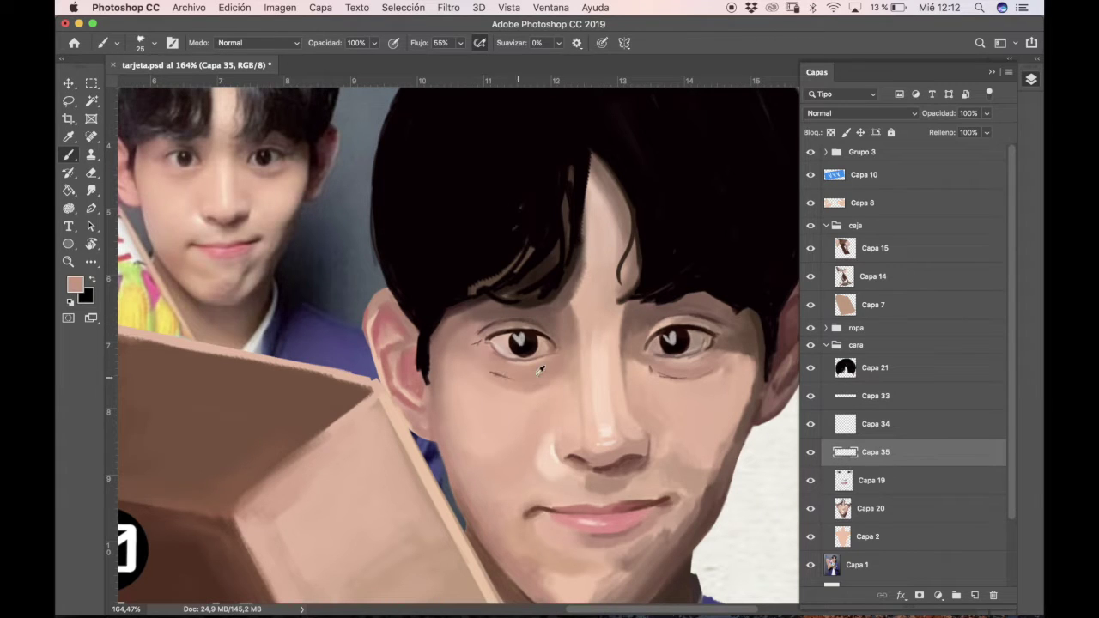
{"action": "left_click", "coordinate": [498, 285], "text": "alt"}
{"action": "left_click_drag", "start_coordinate": [498, 286], "coordinate": [578, 279]}
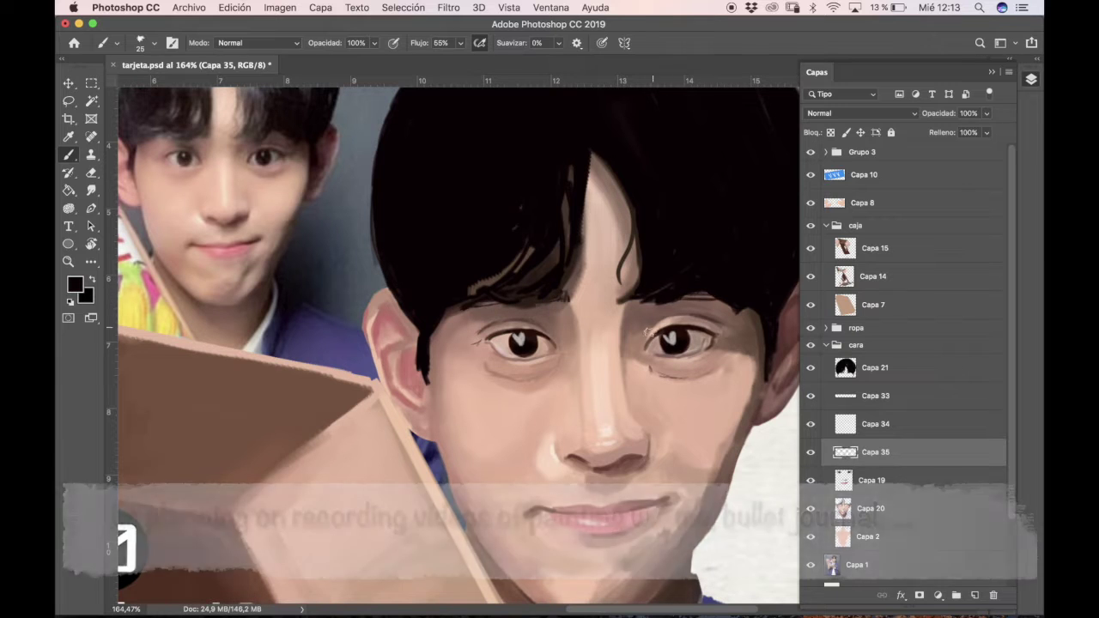
- Refine the eyelid folds and under-eye shadows of both eyes on Capa 35 with sampled brown and skin tones
{"action": "left_click", "coordinate": [681, 323], "text": "alt"}
{"action": "scroll", "coordinate": [541, 347], "scroll_direction": "up", "scroll_amount": 5}
{"action": "left_click", "coordinate": [498, 344], "text": "alt"}
{"action": "mouse_move", "coordinate": [423, 333]}
{"action": "left_mouse_down"}
{"action": "mouse_move", "coordinate": [455, 313]}
{"action": "mouse_move", "coordinate": [486, 360]}
{"action": "mouse_move", "coordinate": [240, 349]}
{"action": "left_mouse_up"}
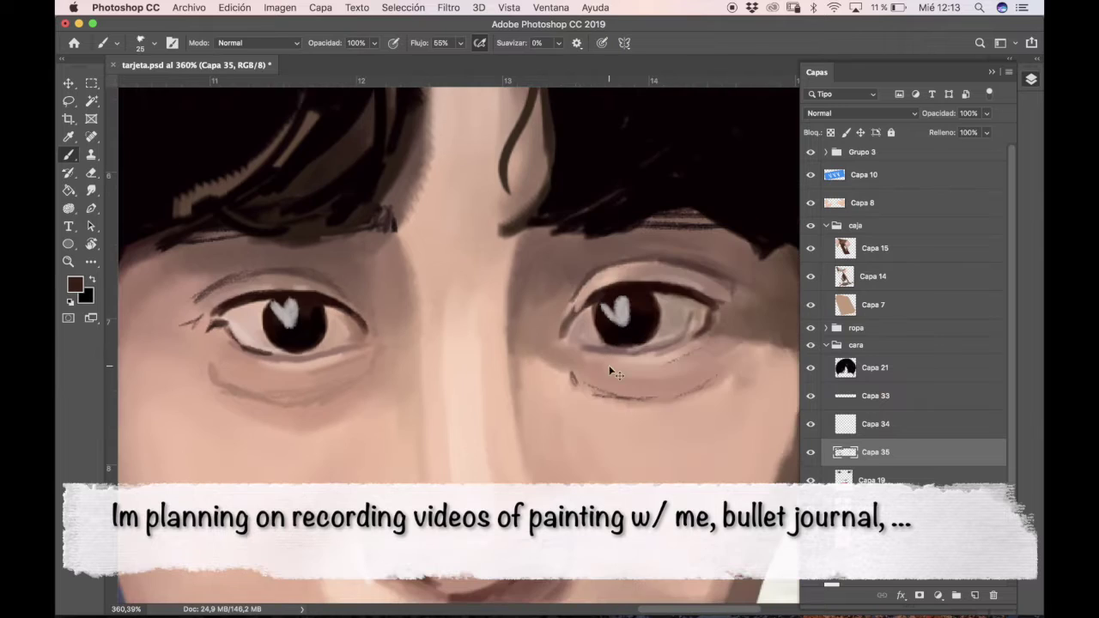
{"action": "left_click", "coordinate": [649, 316], "text": "alt"}
{"action": "left_click", "coordinate": [691, 307], "text": "alt"}
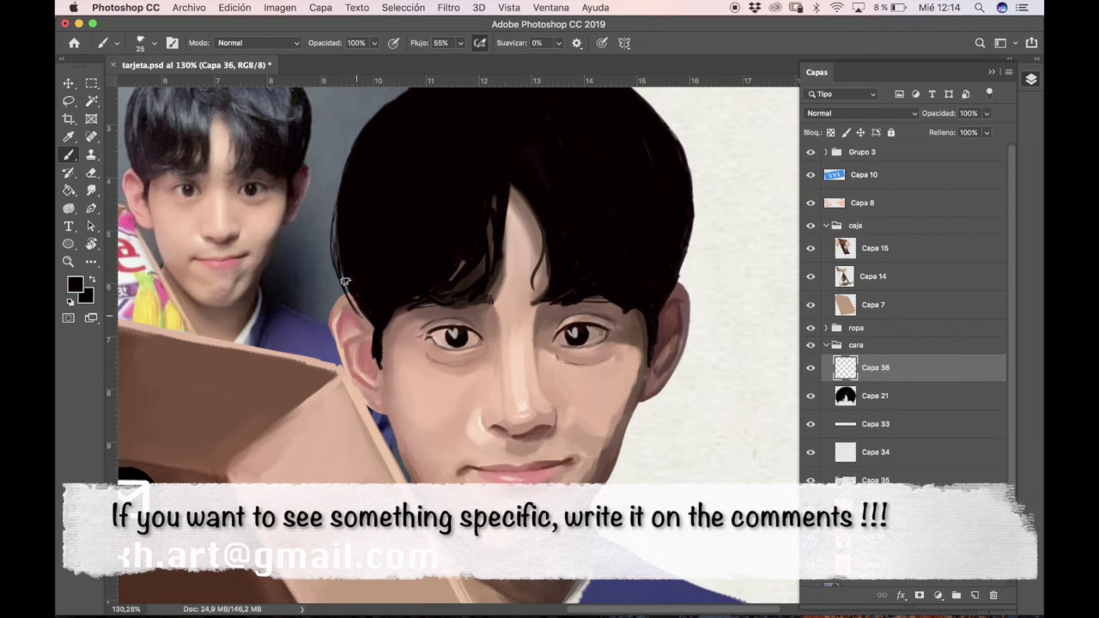
- Undo the last stroke and draw fine black stray hairs along the crown outline on Capa 36
{"action": "key", "text": "super+z"}
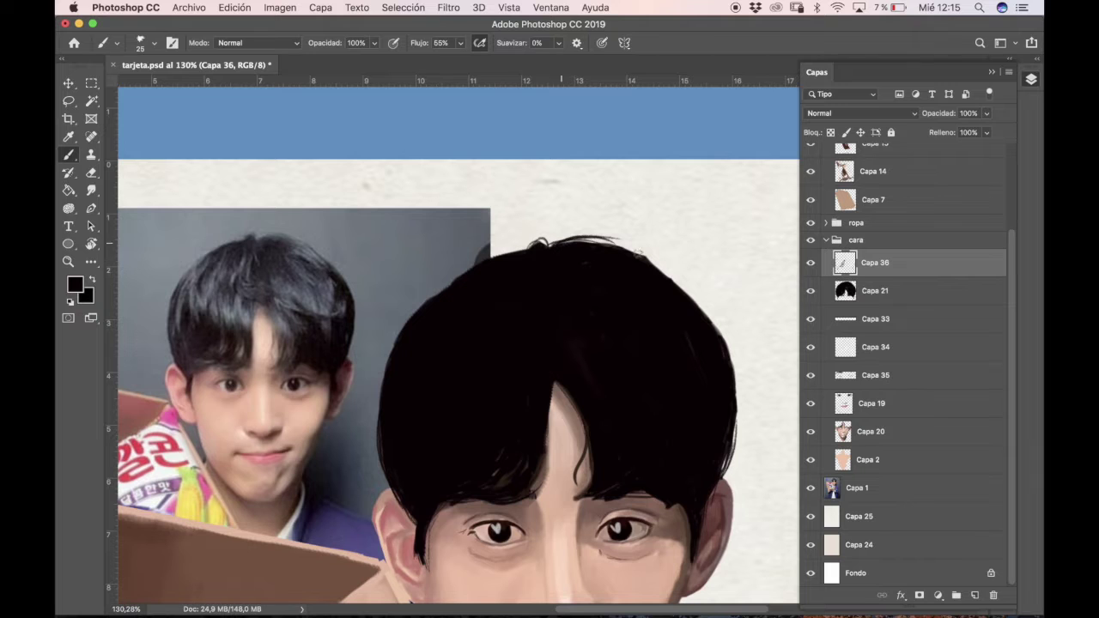
{"action": "left_click_drag", "start_coordinate": [562, 244], "coordinate": [601, 289]}
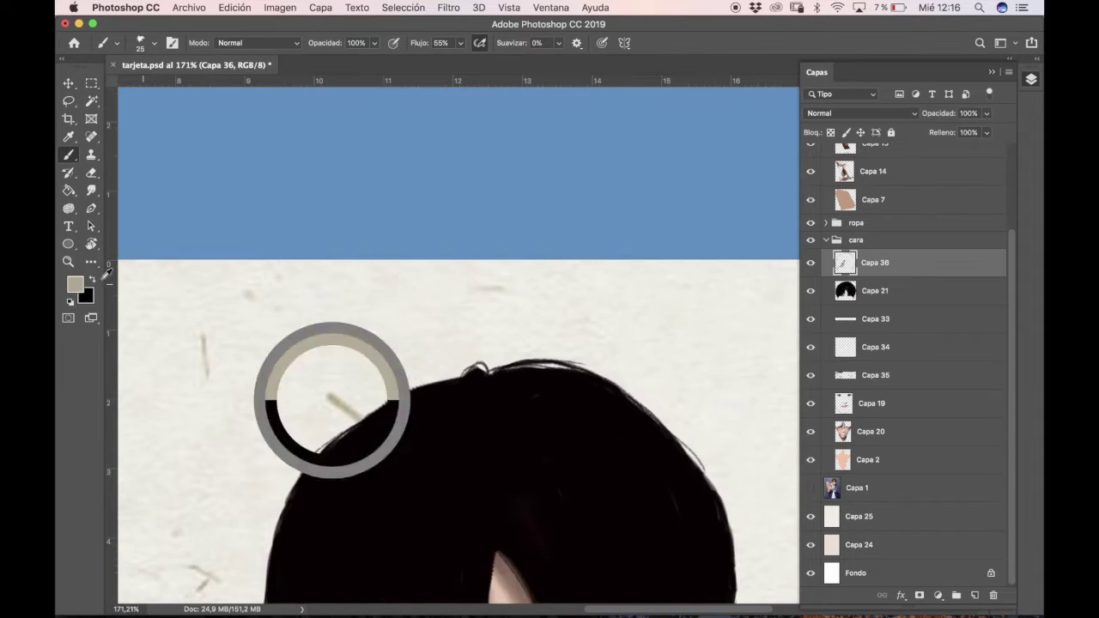
- Paint a small light green sprout with a stem and two filled leaves on top of the head on Capa 36
{"action": "left_click", "coordinate": [75, 285]}
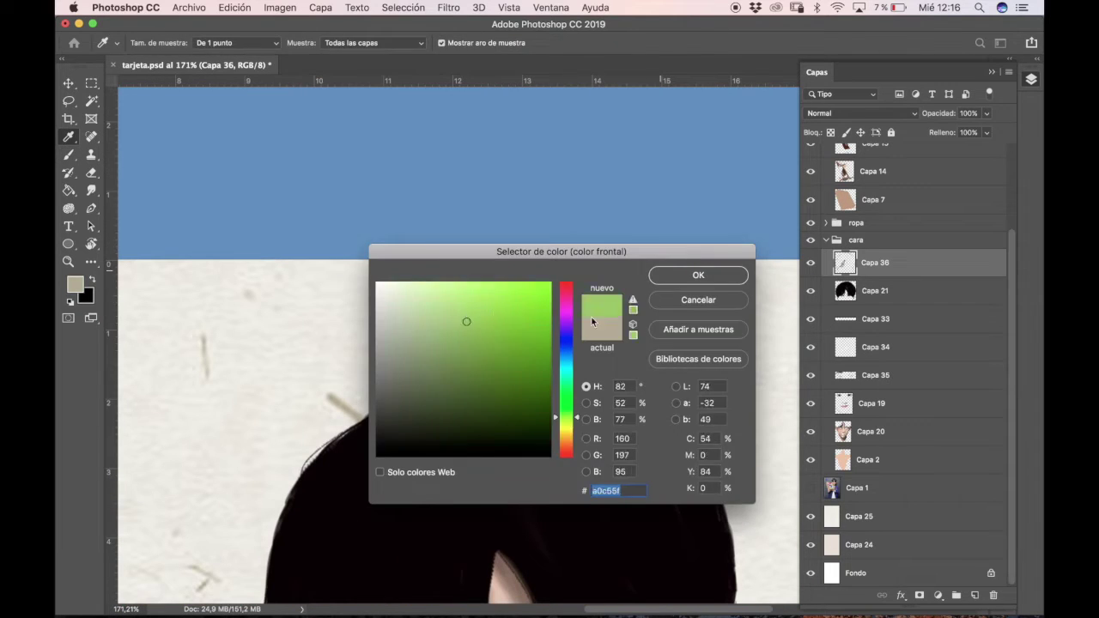
{"action": "left_click_drag", "start_coordinate": [446, 268], "coordinate": [487, 314]}
{"action": "key", "text": "super+z"}
{"action": "left_click_drag", "start_coordinate": [496, 357], "coordinate": [484, 329]}
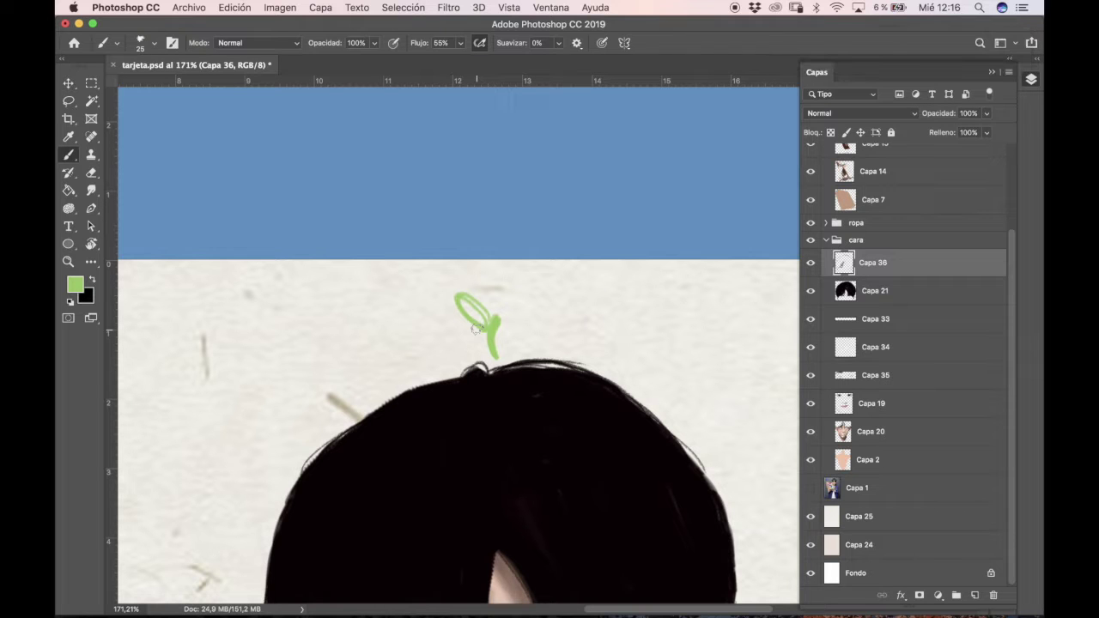
{"action": "left_click_drag", "start_coordinate": [508, 341], "coordinate": [528, 324]}
{"action": "key", "text": "super+0"}
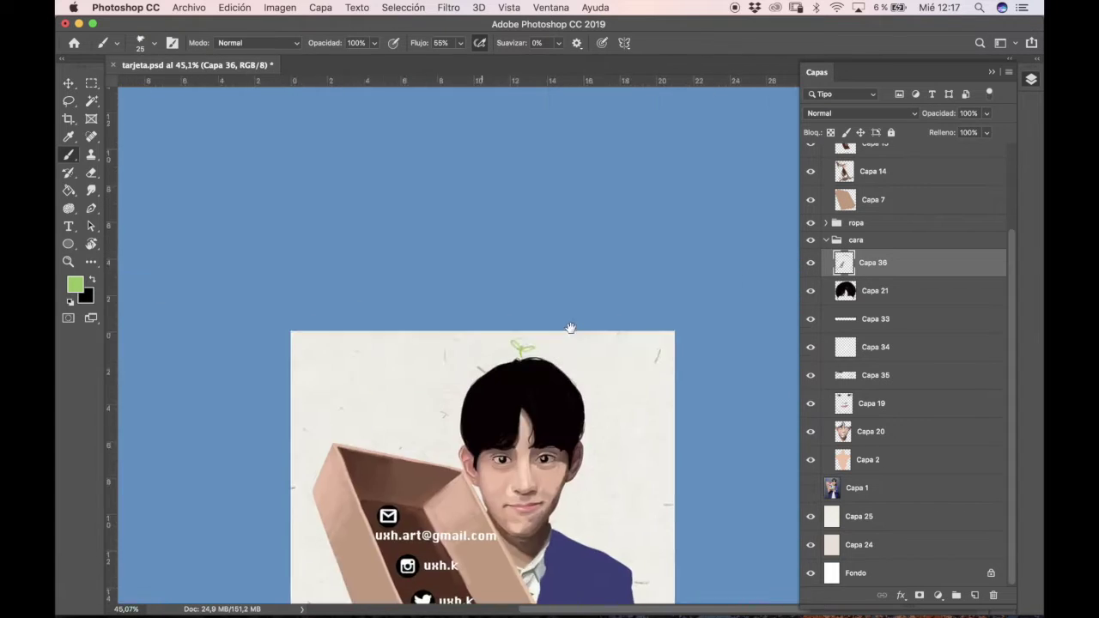
{"action": "scroll", "coordinate": [466, 334], "scroll_direction": "up", "scroll_amount": 6}
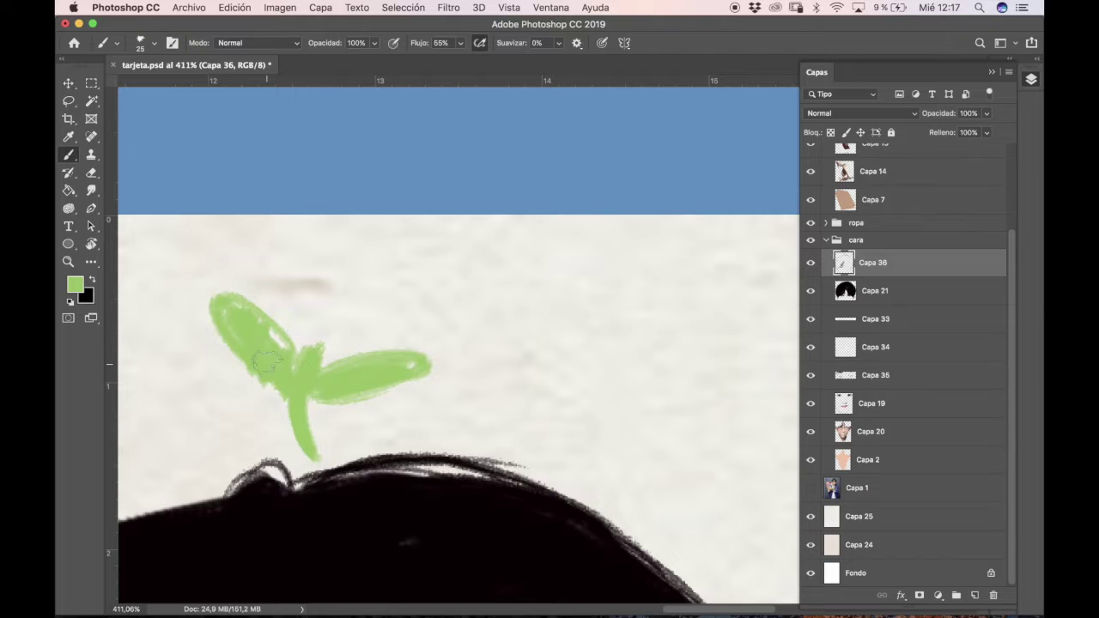
{"action": "scroll", "coordinate": [266, 361], "scroll_direction": "down", "scroll_amount": 8}
- Blend the chin and jaw shading on Capa 20 with the brush u at 25 px and 45% opacity
{"action": "scroll", "coordinate": [484, 314], "scroll_direction": "up", "scroll_amount": 3}
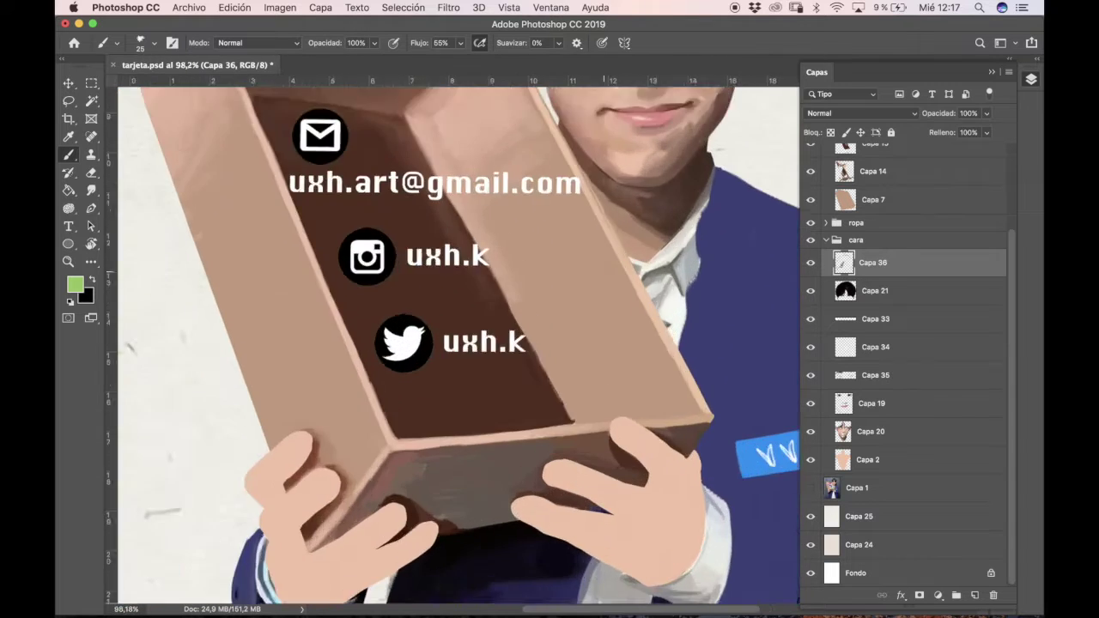
{"action": "scroll", "coordinate": [484, 315], "scroll_direction": "up", "scroll_amount": 5}
{"action": "left_click_drag", "start_coordinate": [704, 159], "coordinate": [704, 417]}
{"action": "left_click", "coordinate": [423, 374], "text": "alt"}
{"action": "mouse_move", "coordinate": [441, 476]}
{"action": "left_mouse_down"}
{"action": "mouse_move", "coordinate": [539, 444]}
{"action": "mouse_move", "coordinate": [614, 298]}
{"action": "left_mouse_up"}
{"action": "left_click", "coordinate": [141, 42]}
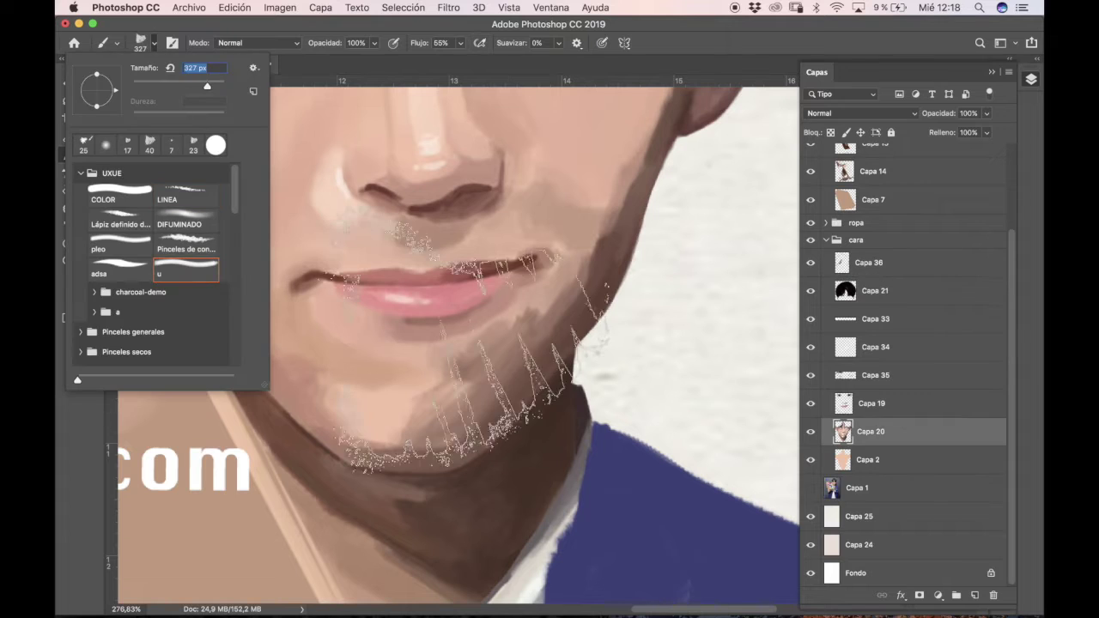
{"action": "type", "text": "25"}
{"action": "key", "text": "Return"}
{"action": "key", "text": "4"}
{"action": "key", "text": "5"}
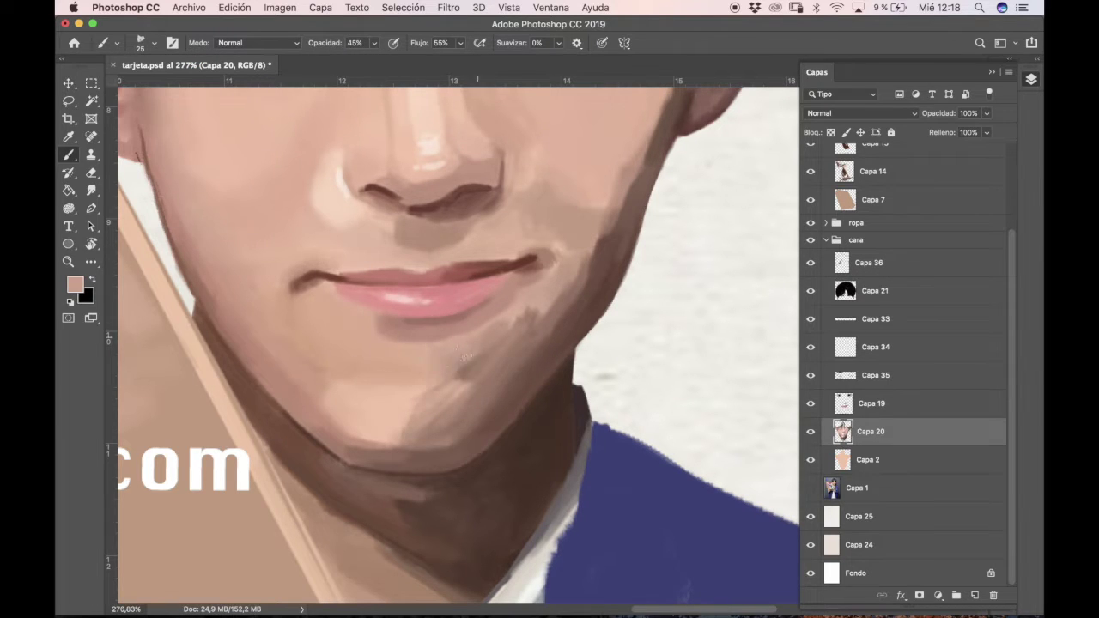
{"action": "left_click", "coordinate": [424, 432], "text": "alt"}
{"action": "left_click_drag", "start_coordinate": [490, 378], "coordinate": [452, 352]}
- Soften the shadow edge between the mouth corner and the jaw on Capa 20 with a 17 px brush
{"action": "left_click", "coordinate": [601, 253], "text": "alt"}
{"action": "left_click", "coordinate": [569, 258], "text": "alt"}
{"action": "key", "text": "F5"}
{"action": "key", "text": "Return"}
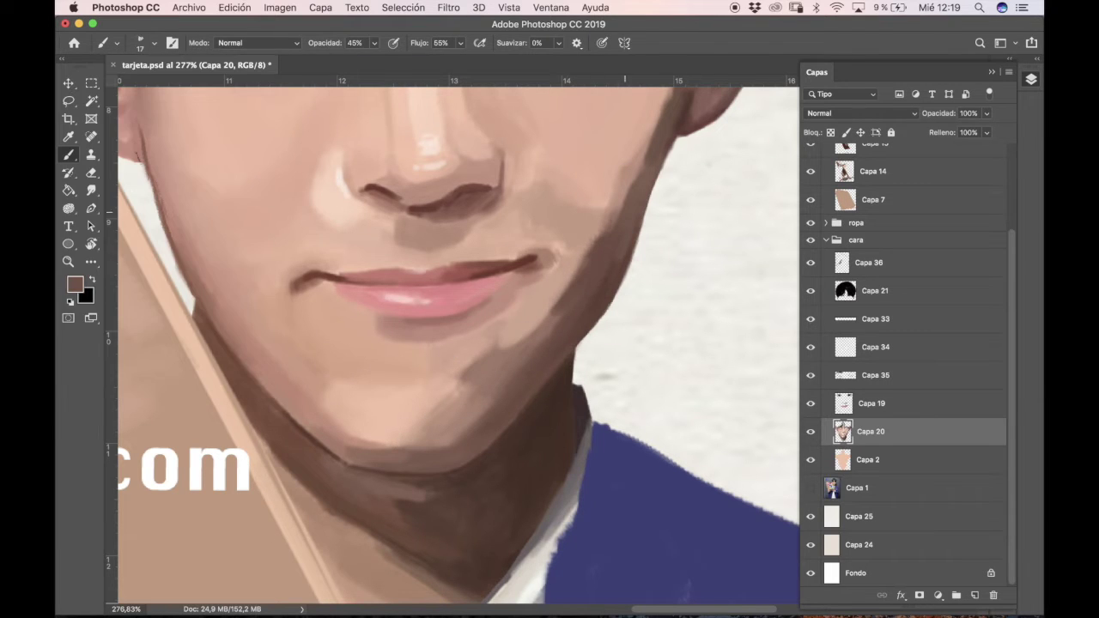
{"action": "left_click", "coordinate": [432, 419], "text": "alt"}
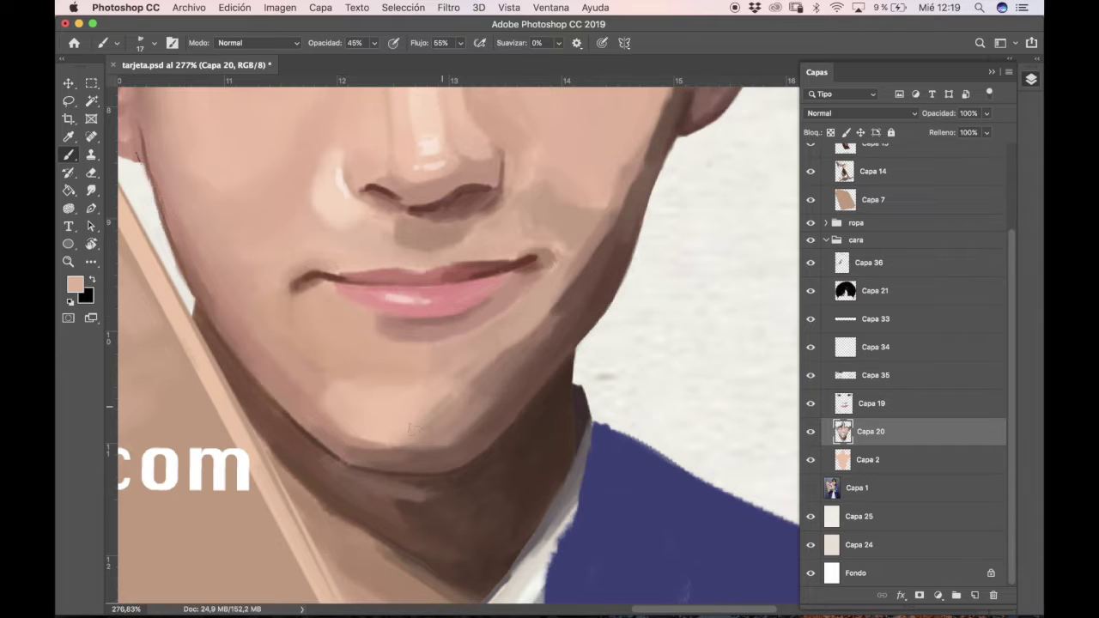
- Lower the brush opacity to 24% and smooth the chin, jaw and cheek transitions on Capa 20
{"action": "left_click_drag", "start_coordinate": [374, 43], "coordinate": [364, 69]}
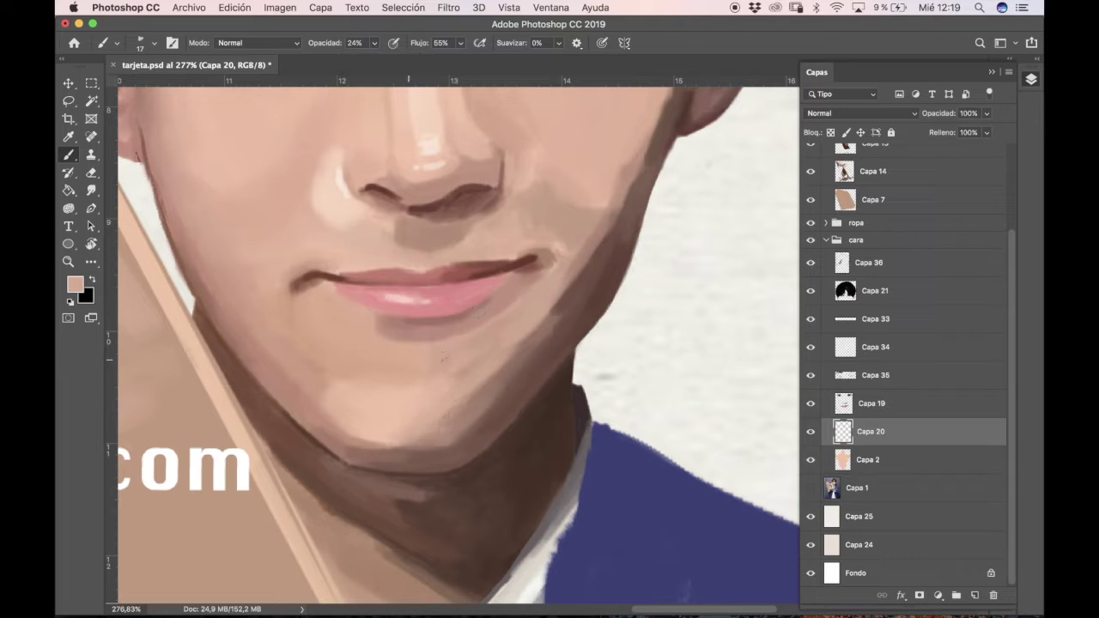
{"action": "left_click", "coordinate": [545, 343], "text": "alt"}
{"action": "left_click", "coordinate": [523, 374], "text": "alt"}
{"action": "scroll", "coordinate": [523, 373], "scroll_direction": "down", "scroll_amount": 3}
{"action": "scroll", "coordinate": [523, 374], "scroll_direction": "up", "scroll_amount": 2}
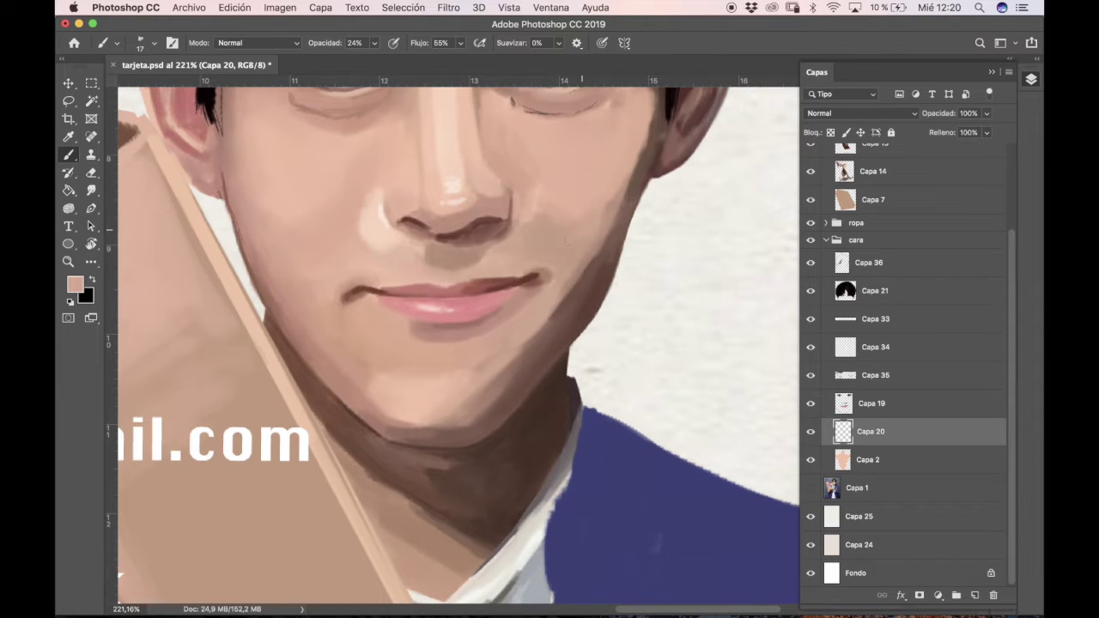
{"action": "scroll", "coordinate": [566, 243], "scroll_direction": "down", "scroll_amount": 2}
{"action": "scroll", "coordinate": [589, 314], "scroll_direction": "up", "scroll_amount": 3}
{"action": "scroll", "coordinate": [589, 315], "scroll_direction": "down", "scroll_amount": 3}
{"action": "scroll", "coordinate": [512, 339], "scroll_direction": "up", "scroll_amount": 2}
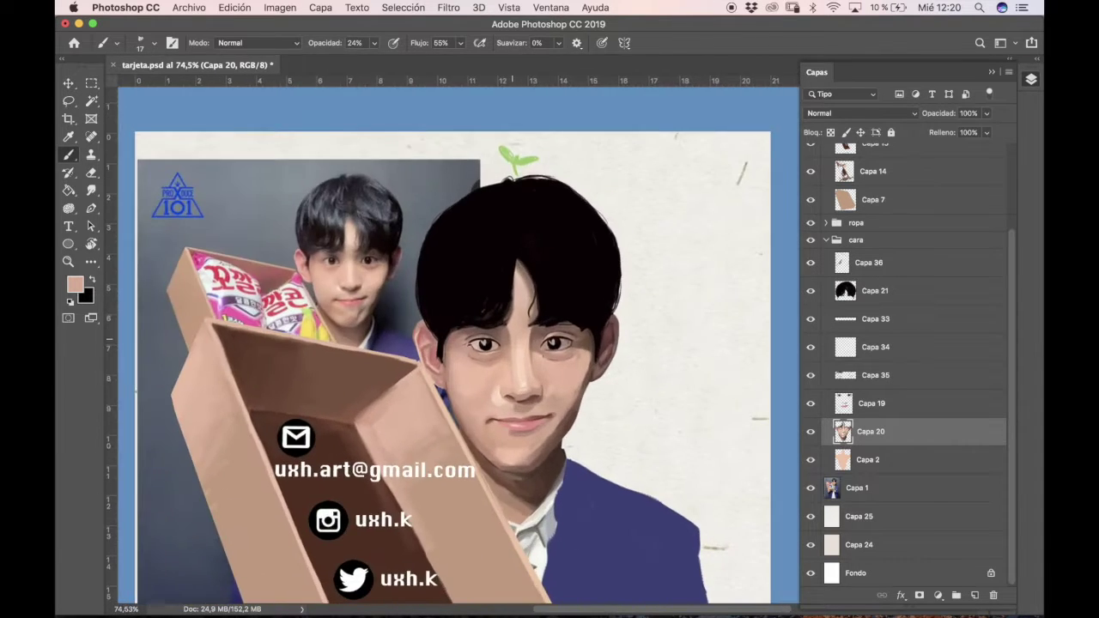
- Paint grey highlight strands along the hair parting and the fringe on Capa 36
{"action": "scroll", "coordinate": [512, 360], "scroll_direction": "up", "scroll_amount": 3}
{"action": "left_click", "coordinate": [558, 252], "text": "super"}
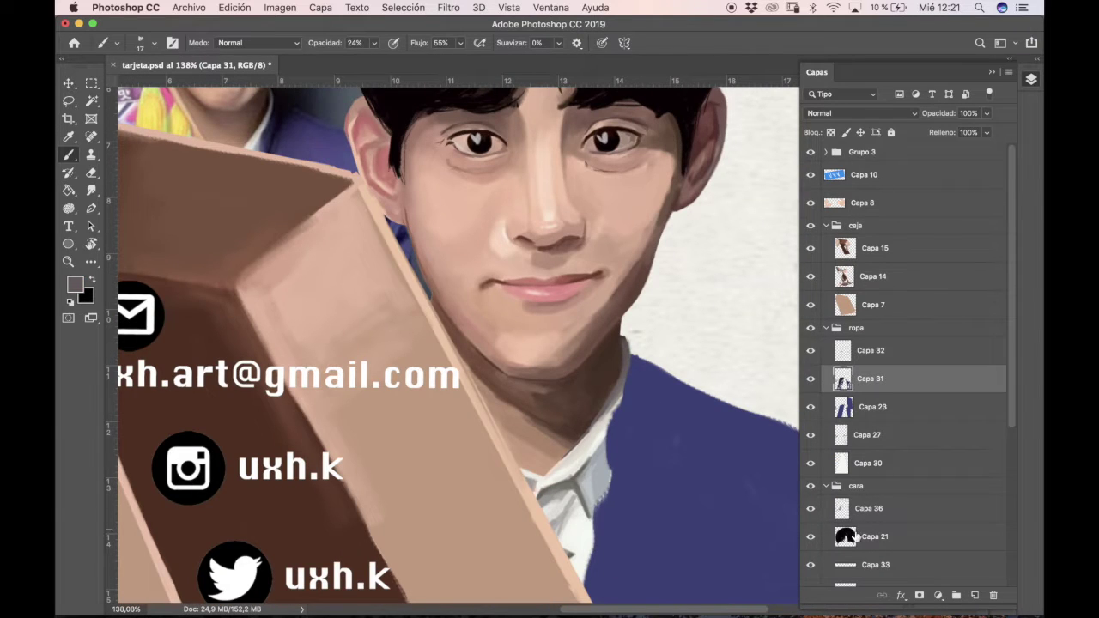
{"action": "left_click", "coordinate": [868, 509]}
{"action": "scroll", "coordinate": [473, 258], "scroll_direction": "up", "scroll_amount": 5}
{"action": "mouse_move", "coordinate": [547, 175]}
{"action": "left_mouse_down"}
{"action": "mouse_move", "coordinate": [525, 270]}
{"action": "mouse_move", "coordinate": [541, 197]}
{"action": "mouse_move", "coordinate": [606, 282]}
{"action": "mouse_move", "coordinate": [610, 327]}
{"action": "mouse_move", "coordinate": [639, 296]}
{"action": "mouse_move", "coordinate": [657, 365]}
{"action": "mouse_move", "coordinate": [636, 296]}
{"action": "mouse_move", "coordinate": [695, 316]}
{"action": "mouse_move", "coordinate": [562, 206]}
{"action": "mouse_move", "coordinate": [623, 258]}
{"action": "mouse_move", "coordinate": [554, 171]}
{"action": "mouse_move", "coordinate": [531, 326]}
{"action": "mouse_move", "coordinate": [549, 365]}
{"action": "mouse_move", "coordinate": [545, 313]}
{"action": "mouse_move", "coordinate": [515, 378]}
{"action": "mouse_move", "coordinate": [532, 297]}
{"action": "left_mouse_up"}
{"action": "left_click_drag", "start_coordinate": [637, 361], "coordinate": [606, 299]}
{"action": "mouse_move", "coordinate": [540, 238]}
{"action": "left_mouse_down"}
{"action": "mouse_move", "coordinate": [535, 172]}
{"action": "mouse_move", "coordinate": [549, 279]}
{"action": "left_mouse_up"}
{"action": "left_click_drag", "start_coordinate": [426, 419], "coordinate": [490, 407]}
{"action": "left_click_drag", "start_coordinate": [403, 367], "coordinate": [433, 245]}
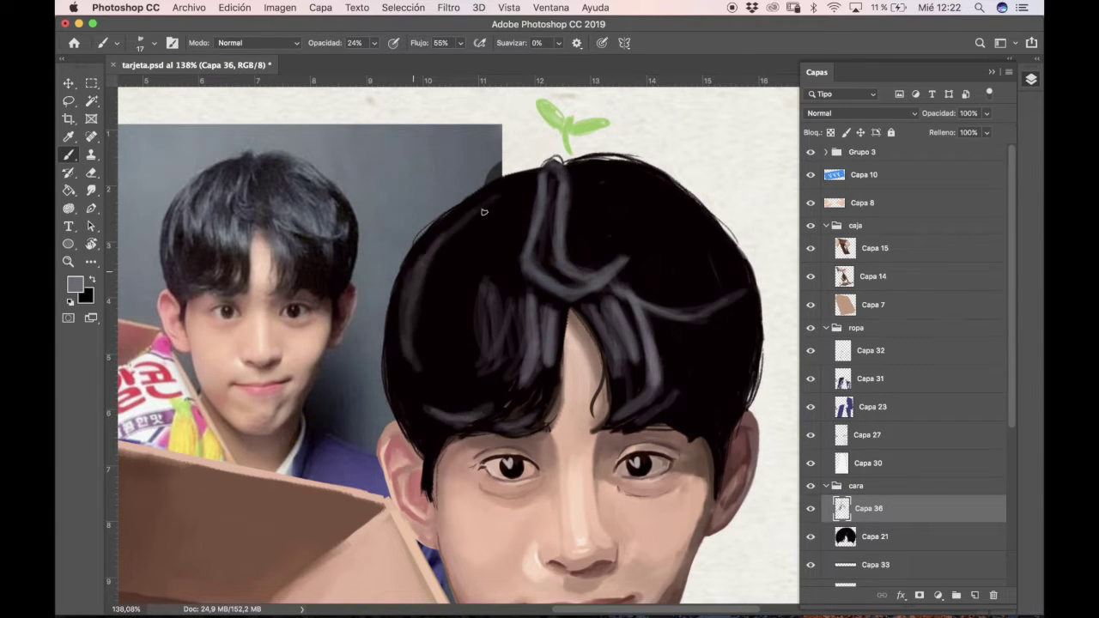
- Add long curved grey highlight strands to the hair on the box side of the head on Capa 36
{"action": "left_click_drag", "start_coordinate": [417, 343], "coordinate": [498, 196]}
{"action": "left_click_drag", "start_coordinate": [477, 237], "coordinate": [454, 368]}
{"action": "mouse_move", "coordinate": [462, 213]}
{"action": "left_mouse_down"}
{"action": "mouse_move", "coordinate": [416, 257]}
{"action": "mouse_move", "coordinate": [405, 378]}
{"action": "left_mouse_up"}
{"action": "left_click_drag", "start_coordinate": [419, 270], "coordinate": [404, 361]}
{"action": "left_click_drag", "start_coordinate": [393, 404], "coordinate": [430, 335]}
{"action": "mouse_move", "coordinate": [501, 366]}
{"action": "left_mouse_down"}
{"action": "mouse_move", "coordinate": [487, 328]}
{"action": "mouse_move", "coordinate": [491, 283]}
{"action": "left_mouse_up"}
{"action": "left_click_drag", "start_coordinate": [477, 257], "coordinate": [526, 177]}
{"action": "left_click_drag", "start_coordinate": [525, 250], "coordinate": [496, 201]}
{"action": "left_click_drag", "start_coordinate": [427, 270], "coordinate": [418, 404]}
{"action": "left_click_drag", "start_coordinate": [464, 269], "coordinate": [430, 245]}
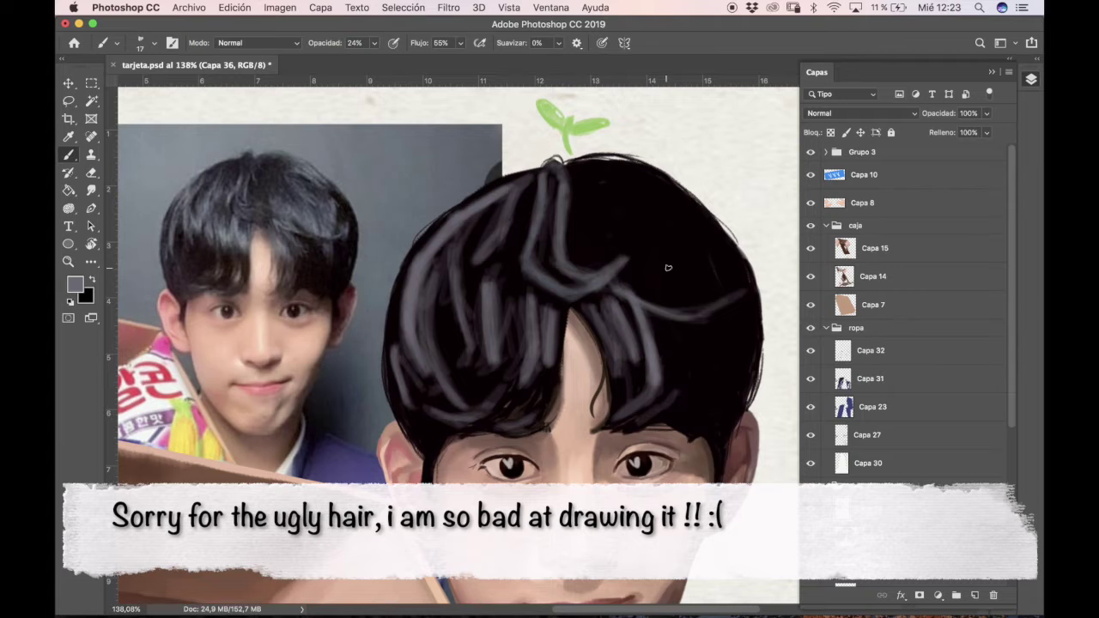
- Paint grey highlight strands over the crown and the hair on the side away from the box on Capa 36
{"action": "left_click_drag", "start_coordinate": [594, 169], "coordinate": [713, 232]}
{"action": "left_click_drag", "start_coordinate": [635, 262], "coordinate": [697, 305]}
{"action": "mouse_move", "coordinate": [705, 325]}
{"action": "left_mouse_down"}
{"action": "mouse_move", "coordinate": [720, 407]}
{"action": "mouse_move", "coordinate": [699, 391]}
{"action": "mouse_move", "coordinate": [721, 403]}
{"action": "left_mouse_up"}
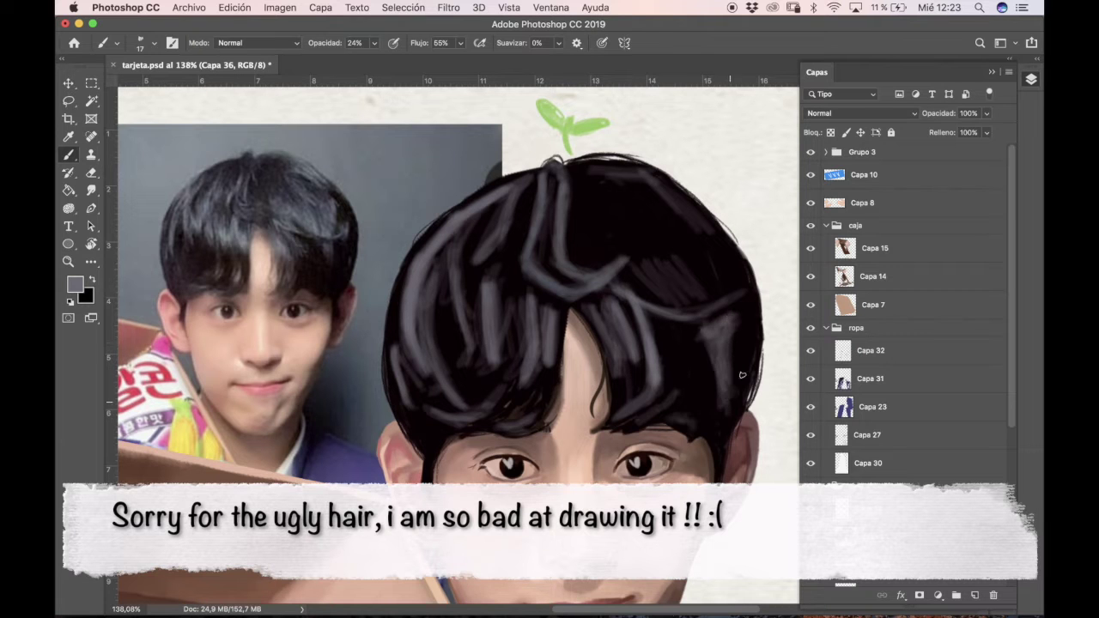
{"action": "left_click_drag", "start_coordinate": [740, 262], "coordinate": [730, 425]}
{"action": "left_click_drag", "start_coordinate": [653, 194], "coordinate": [725, 297]}
{"action": "left_click_drag", "start_coordinate": [738, 294], "coordinate": [679, 312]}
- Rework the highlights around the parting and crown with sampled hair tones, using a 25 px brush at 48% opacity
{"action": "key", "text": "super+minus"}
{"action": "key", "text": "super+minus"}
{"action": "scroll", "coordinate": [505, 230], "scroll_direction": "up", "scroll_amount": 5}
{"action": "key", "text": "bracketright"}
{"action": "key", "text": "0"}
{"action": "key", "text": "4"}
{"action": "key", "text": "8"}
{"action": "left_click", "coordinate": [444, 142], "text": "alt"}
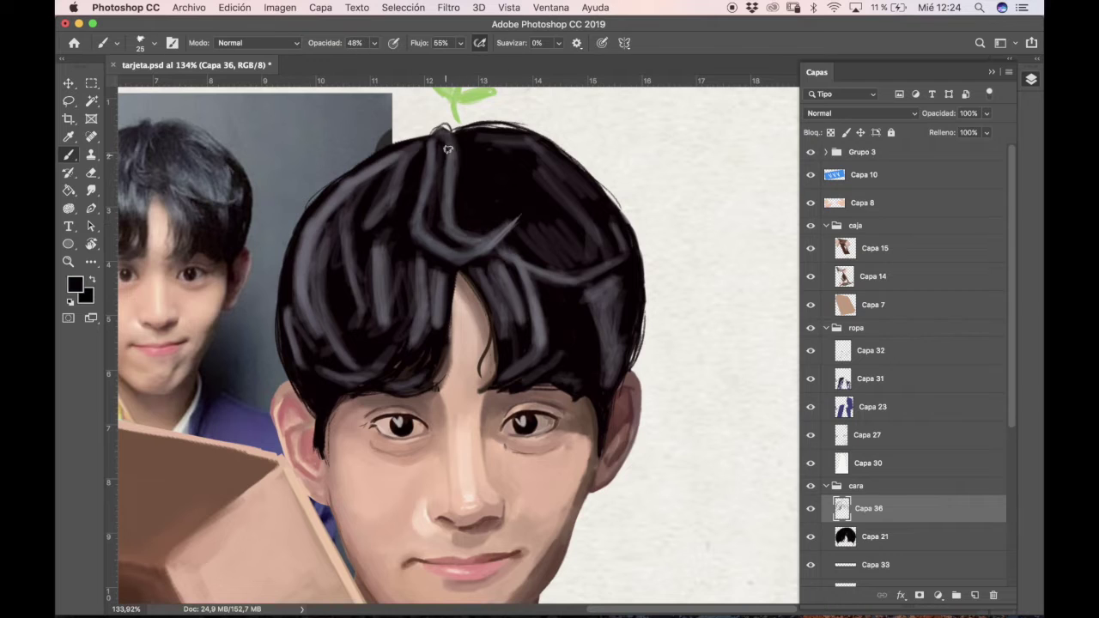
{"action": "left_click_drag", "start_coordinate": [516, 218], "coordinate": [479, 237]}
{"action": "left_click", "coordinate": [546, 239], "text": "alt"}
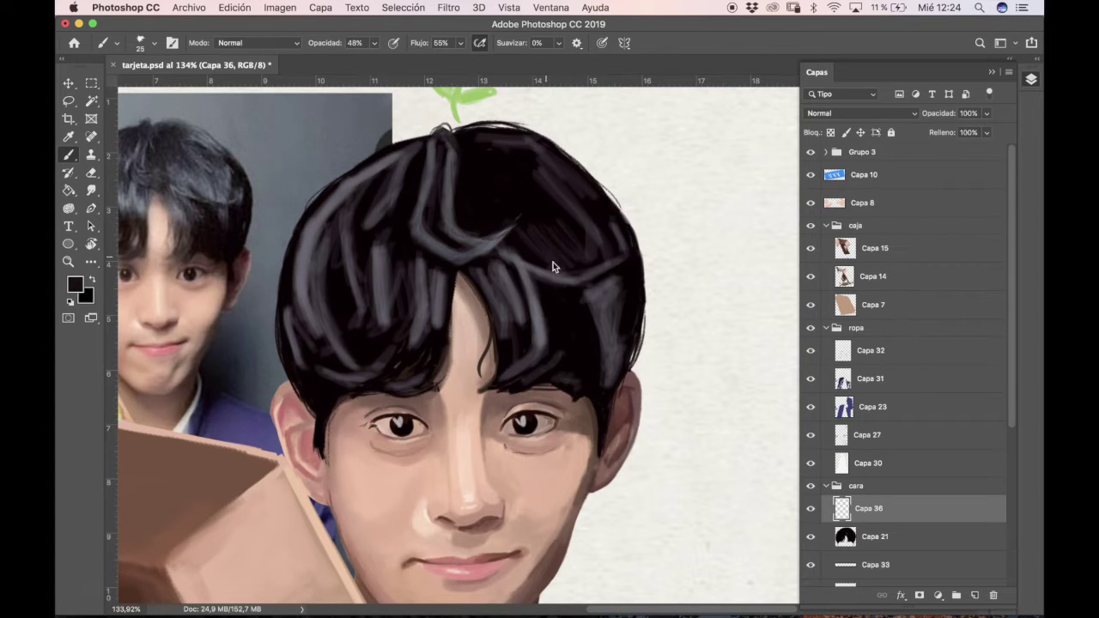
{"action": "left_click", "coordinate": [584, 179], "text": "alt"}
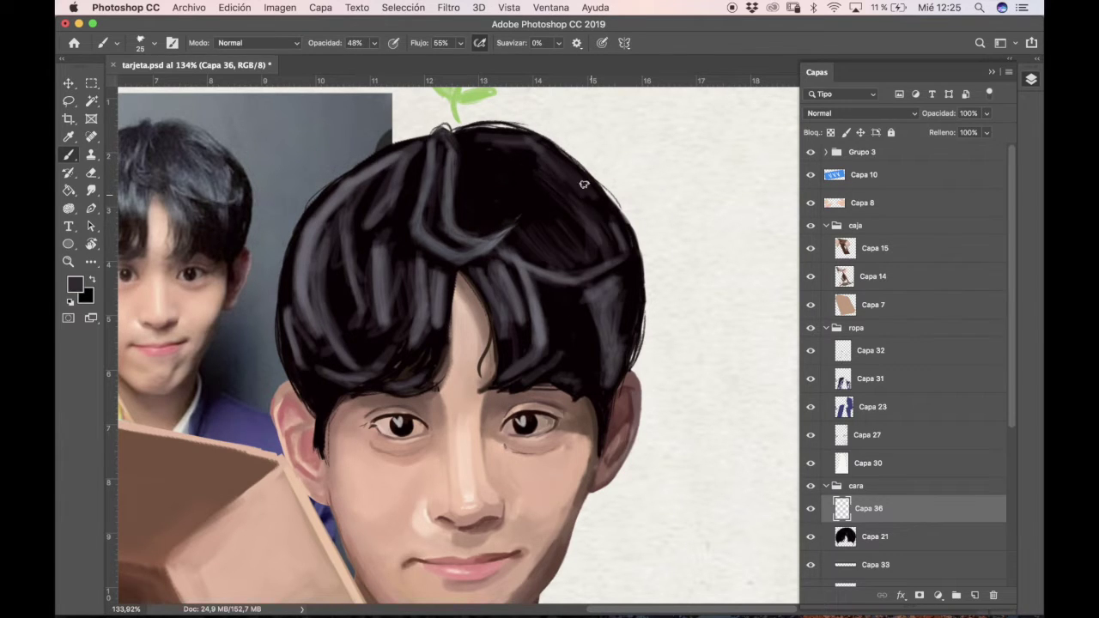
- Hide the reference photo layer Capa 1 and thin the highlight strands at the parting on Capa 36 with black
{"action": "scroll", "coordinate": [839, 574], "scroll_direction": "down", "scroll_amount": 4}
{"action": "scroll", "coordinate": [840, 574], "scroll_direction": "down", "scroll_amount": 3}
{"action": "left_click", "coordinate": [811, 541]}
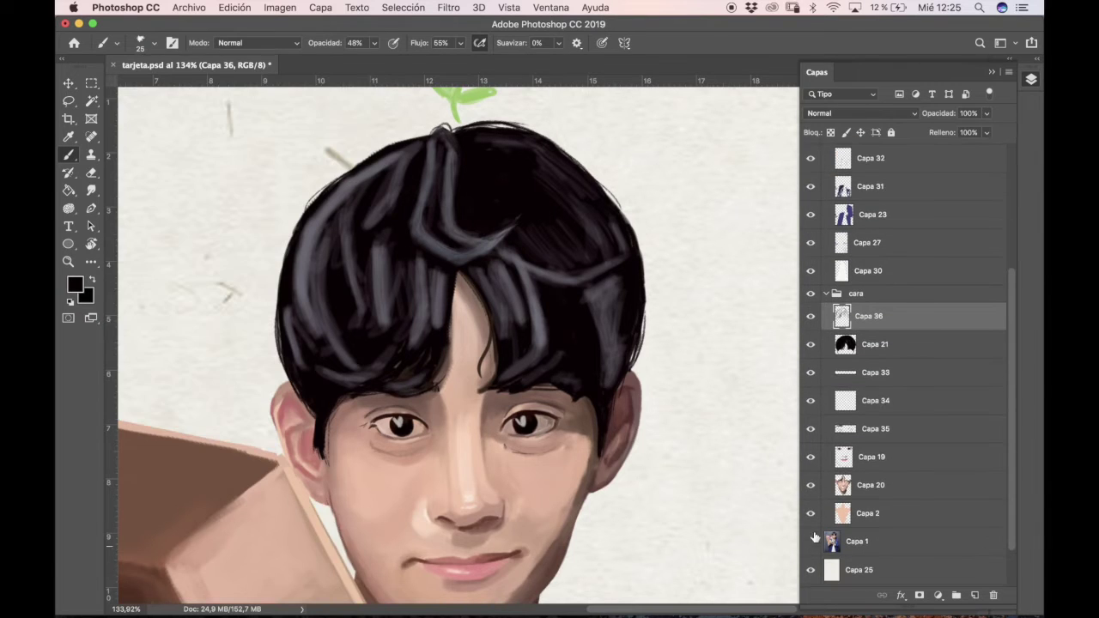
{"action": "scroll", "coordinate": [446, 258], "scroll_direction": "up", "scroll_amount": 2}
{"action": "mouse_move", "coordinate": [427, 188]}
{"action": "left_mouse_down"}
{"action": "mouse_move", "coordinate": [421, 268]}
{"action": "mouse_move", "coordinate": [463, 304]}
{"action": "left_mouse_up"}
{"action": "left_click", "coordinate": [486, 282], "text": "alt"}
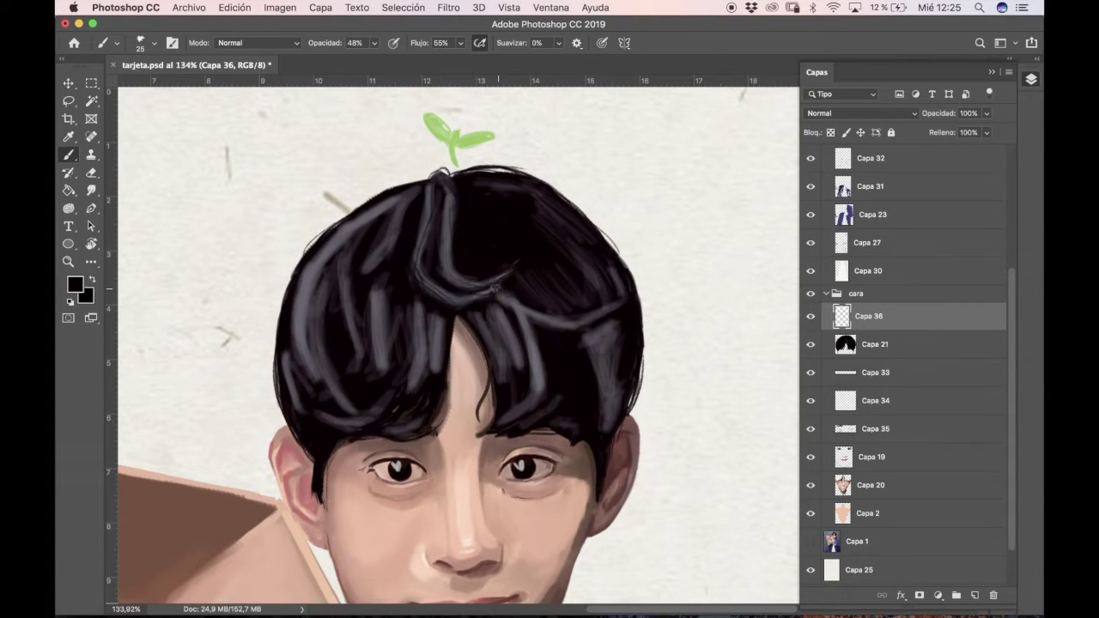
- Blend the outer hair highlights on the box side with alternating black and grey strands on Capa 36
{"action": "mouse_move", "coordinate": [386, 199]}
{"action": "left_mouse_down"}
{"action": "mouse_move", "coordinate": [352, 222]}
{"action": "mouse_move", "coordinate": [514, 321]}
{"action": "mouse_move", "coordinate": [374, 200]}
{"action": "mouse_move", "coordinate": [296, 273]}
{"action": "left_mouse_up"}
{"action": "left_click", "coordinate": [289, 290], "text": "alt"}
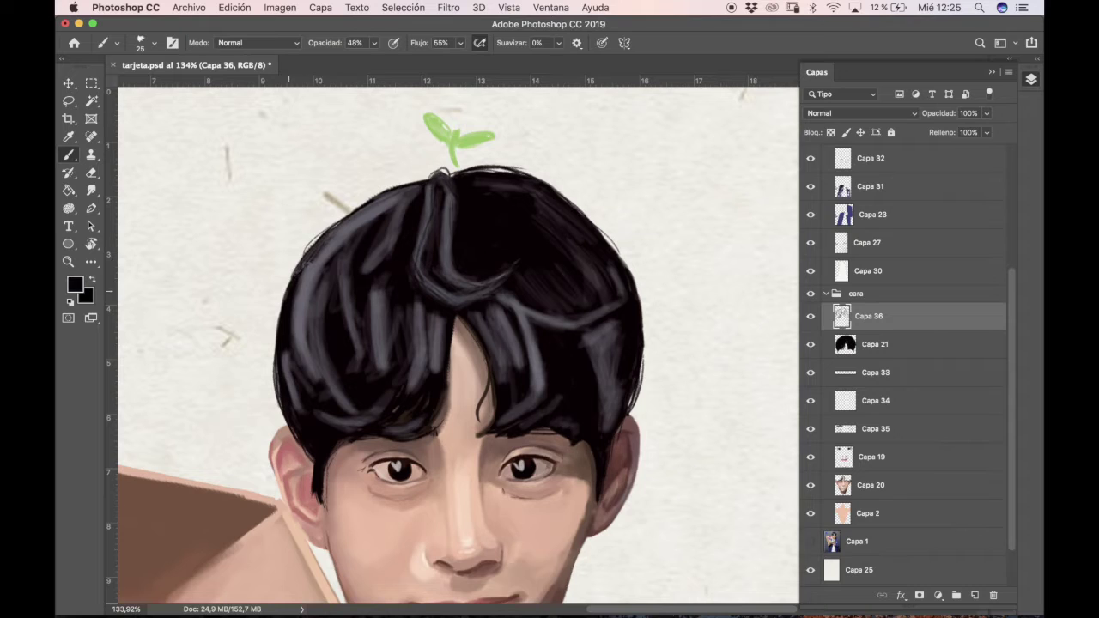
{"action": "left_click_drag", "start_coordinate": [314, 378], "coordinate": [307, 297]}
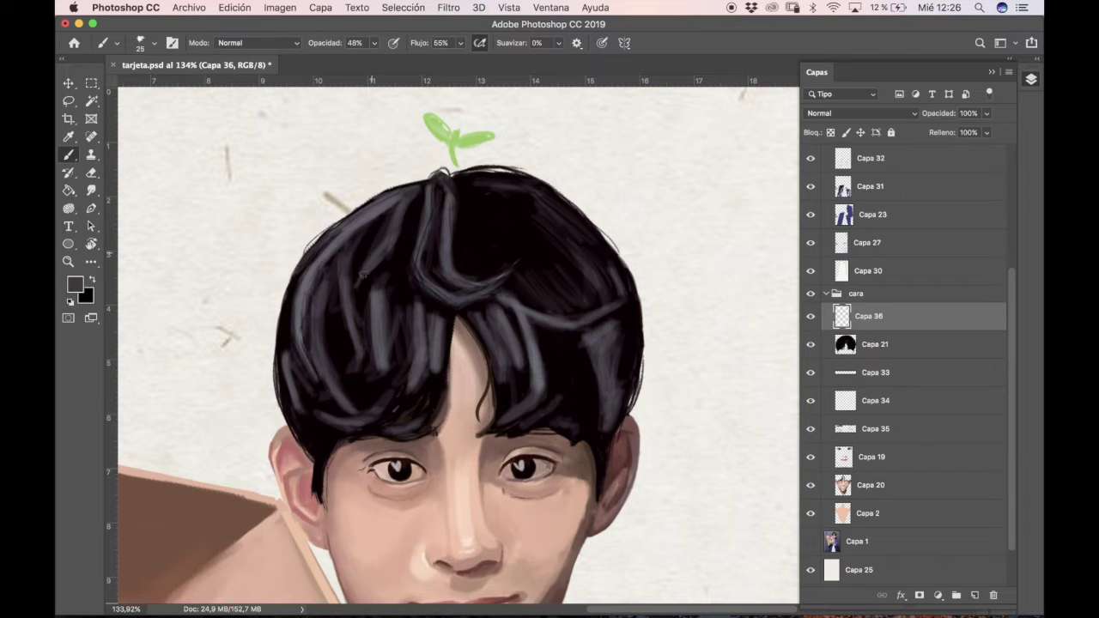
{"action": "left_click", "coordinate": [372, 206], "text": "alt"}
{"action": "mouse_move", "coordinate": [378, 204]}
{"action": "left_mouse_down"}
{"action": "mouse_move", "coordinate": [376, 258]}
{"action": "mouse_move", "coordinate": [402, 196]}
{"action": "mouse_move", "coordinate": [352, 230]}
{"action": "mouse_move", "coordinate": [420, 191]}
{"action": "mouse_move", "coordinate": [369, 212]}
{"action": "mouse_move", "coordinate": [413, 187]}
{"action": "left_mouse_up"}
{"action": "mouse_move", "coordinate": [310, 311]}
{"action": "left_mouse_down"}
{"action": "mouse_move", "coordinate": [305, 381]}
{"action": "mouse_move", "coordinate": [309, 296]}
{"action": "left_mouse_up"}
{"action": "left_click", "coordinate": [303, 273], "text": "alt"}
{"action": "left_click_drag", "start_coordinate": [290, 365], "coordinate": [301, 271]}
{"action": "scroll", "coordinate": [553, 348], "scroll_direction": "down", "scroll_amount": 3}
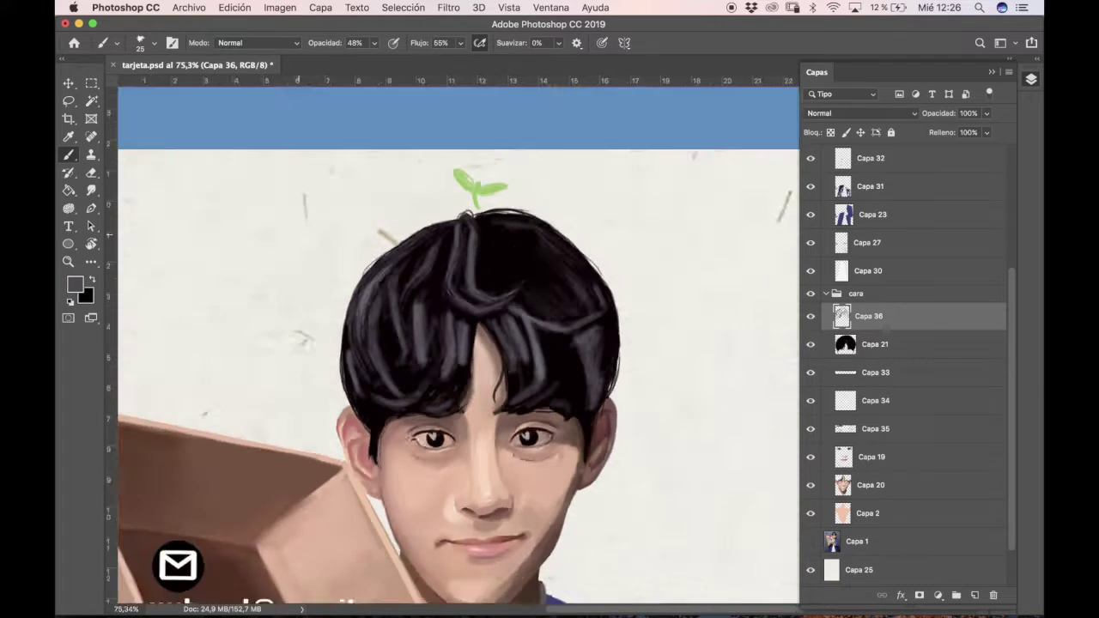
- Paint sampled dark strands down the hair edge above the ear on the box side on Capa 36
{"action": "scroll", "coordinate": [552, 348], "scroll_direction": "up", "scroll_amount": 5}
{"action": "left_click", "coordinate": [343, 193], "text": "alt"}
{"action": "left_click", "coordinate": [259, 395], "text": "alt"}
{"action": "mouse_move", "coordinate": [256, 365]}
{"action": "left_mouse_down"}
{"action": "mouse_move", "coordinate": [258, 421]}
{"action": "mouse_move", "coordinate": [296, 474]}
{"action": "left_mouse_up"}
{"action": "left_click", "coordinate": [256, 378], "text": "alt"}
{"action": "left_click", "coordinate": [274, 430], "text": "alt"}
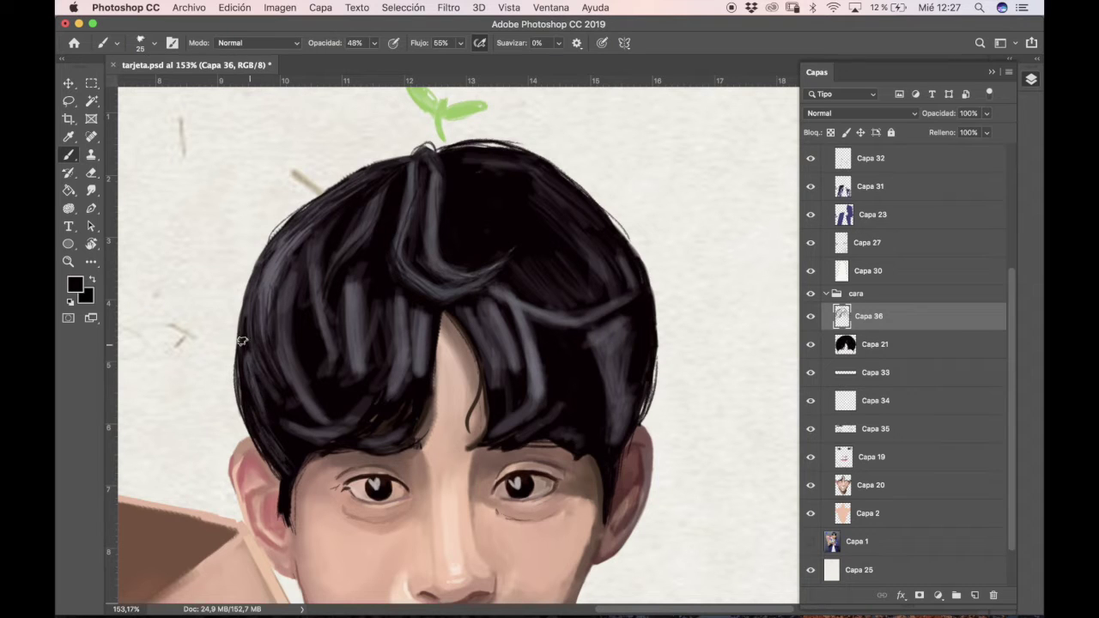
- Break the broad highlights on the box side of the hair and the fringe ends into finer strands
{"action": "mouse_move", "coordinate": [284, 235]}
{"action": "left_mouse_down"}
{"action": "mouse_move", "coordinate": [256, 295]}
{"action": "mouse_move", "coordinate": [263, 392]}
{"action": "left_mouse_up"}
{"action": "left_click", "coordinate": [297, 434], "text": "alt"}
{"action": "left_click_drag", "start_coordinate": [297, 434], "coordinate": [359, 408]}
{"action": "mouse_move", "coordinate": [294, 258]}
{"action": "left_mouse_down"}
{"action": "mouse_move", "coordinate": [327, 425]}
{"action": "mouse_move", "coordinate": [298, 384]}
{"action": "mouse_move", "coordinate": [322, 421]}
{"action": "left_mouse_up"}
{"action": "left_click", "coordinate": [295, 314], "text": "alt"}
{"action": "left_click", "coordinate": [281, 320], "text": "alt"}
{"action": "left_click_drag", "start_coordinate": [296, 251], "coordinate": [280, 343]}
{"action": "left_click", "coordinate": [342, 431], "text": "alt"}
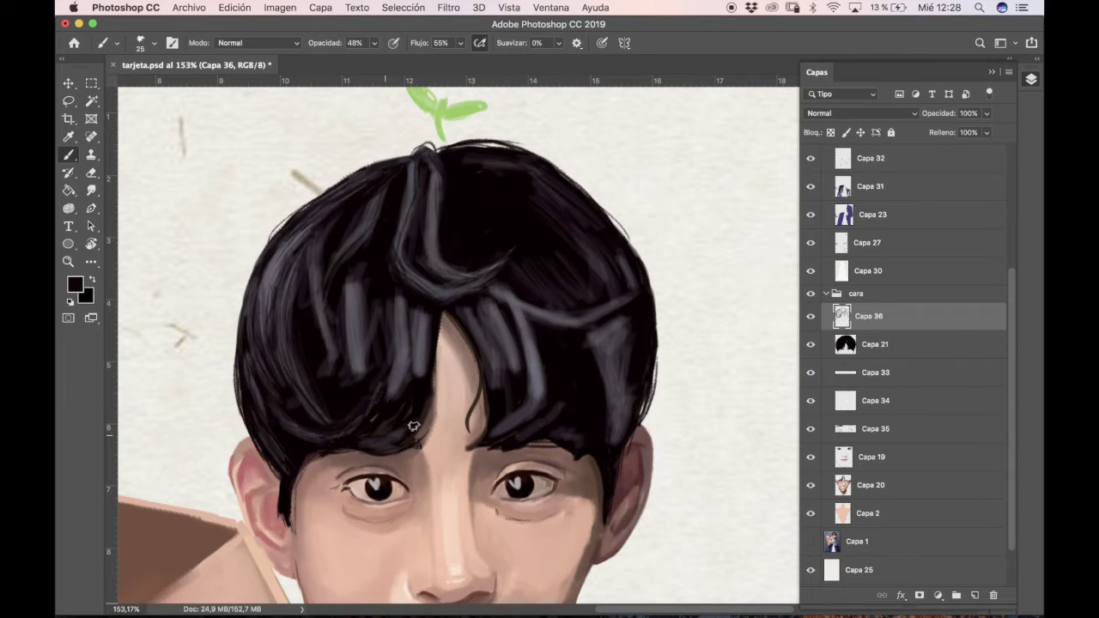
- Separate the highlights in the middle of the fringe and below the parting into thinner strands on Capa 36
{"action": "left_click_drag", "start_coordinate": [383, 302], "coordinate": [378, 364]}
{"action": "left_click_drag", "start_coordinate": [403, 308], "coordinate": [400, 362]}
{"action": "mouse_move", "coordinate": [423, 253]}
{"action": "left_mouse_down"}
{"action": "mouse_move", "coordinate": [428, 209]}
{"action": "mouse_move", "coordinate": [439, 178]}
{"action": "mouse_move", "coordinate": [454, 292]}
{"action": "left_mouse_up"}
{"action": "left_click_drag", "start_coordinate": [537, 327], "coordinate": [515, 372]}
{"action": "mouse_move", "coordinate": [498, 306]}
{"action": "left_mouse_down"}
{"action": "mouse_move", "coordinate": [516, 396]}
{"action": "mouse_move", "coordinate": [506, 333]}
{"action": "mouse_move", "coordinate": [467, 326]}
{"action": "mouse_move", "coordinate": [474, 333]}
{"action": "mouse_move", "coordinate": [498, 338]}
{"action": "mouse_move", "coordinate": [473, 303]}
{"action": "mouse_move", "coordinate": [511, 324]}
{"action": "mouse_move", "coordinate": [491, 425]}
{"action": "mouse_move", "coordinate": [491, 375]}
{"action": "mouse_move", "coordinate": [482, 304]}
{"action": "left_mouse_up"}
{"action": "left_click", "coordinate": [513, 397], "text": "alt"}
{"action": "scroll", "coordinate": [526, 392], "scroll_direction": "down", "scroll_amount": 10}
{"action": "scroll", "coordinate": [682, 258], "scroll_direction": "up", "scroll_amount": 15}
{"action": "scroll", "coordinate": [589, 329], "scroll_direction": "down", "scroll_amount": 8}
- Try the Luz intensa blend mode on layer Capa 36 and set it back to Normal
{"action": "left_click", "coordinate": [861, 113]}
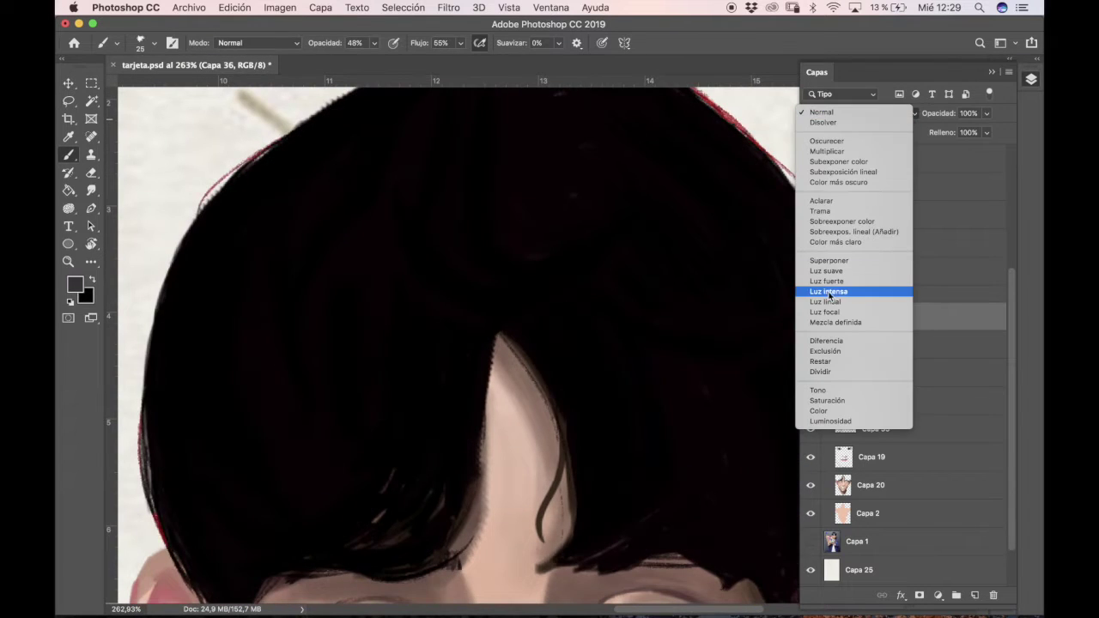
{"action": "left_click", "coordinate": [833, 290]}
{"action": "scroll", "coordinate": [658, 351], "scroll_direction": "down", "scroll_amount": 5}
{"action": "left_click", "coordinate": [861, 113]}
{"action": "left_click", "coordinate": [838, 12]}
- Load the hair strokes of layer Capa 36 as a selection and start transforming them
{"action": "left_click", "coordinate": [69, 101]}
{"action": "mouse_move", "coordinate": [542, 243]}
{"action": "left_mouse_down"}
{"action": "mouse_move", "coordinate": [382, 320]}
{"action": "mouse_move", "coordinate": [442, 481]}
{"action": "left_mouse_up"}
{"action": "mouse_move", "coordinate": [603, 240]}
{"action": "left_mouse_down"}
{"action": "mouse_move", "coordinate": [433, 455]}
{"action": "mouse_move", "coordinate": [601, 434]}
{"action": "mouse_move", "coordinate": [606, 233]}
{"action": "left_mouse_up"}
{"action": "left_click", "coordinate": [987, 113]}
{"action": "left_click", "coordinate": [842, 316], "text": "super"}
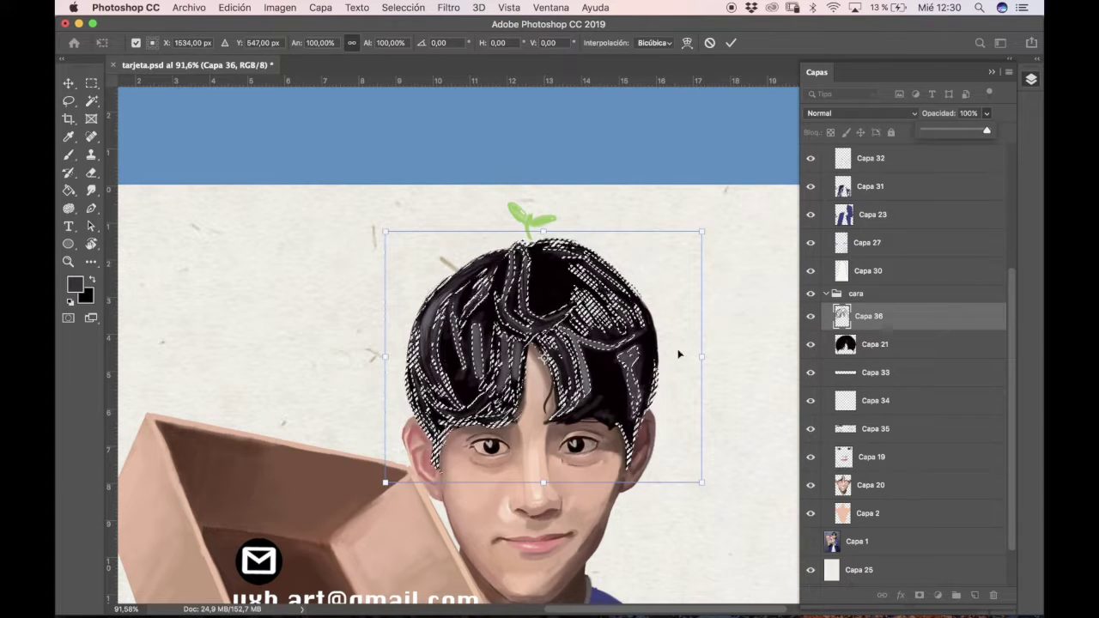
- Cancel the transform of the hair strokes, clear the selection and duplicate layer Capa 36, keeping the original layer active
{"action": "right_click", "coordinate": [885, 316]}
{"action": "left_click", "coordinate": [695, 76]}
{"action": "key", "text": "ctrl+d"}
{"action": "left_click", "coordinate": [811, 344]}
{"action": "left_click", "coordinate": [811, 344]}
{"action": "left_click", "coordinate": [884, 344]}
- Restore and clear the last selection, and compare the hair with layer Capa 36 hidden and shown
{"action": "left_click", "coordinate": [402, 7]}
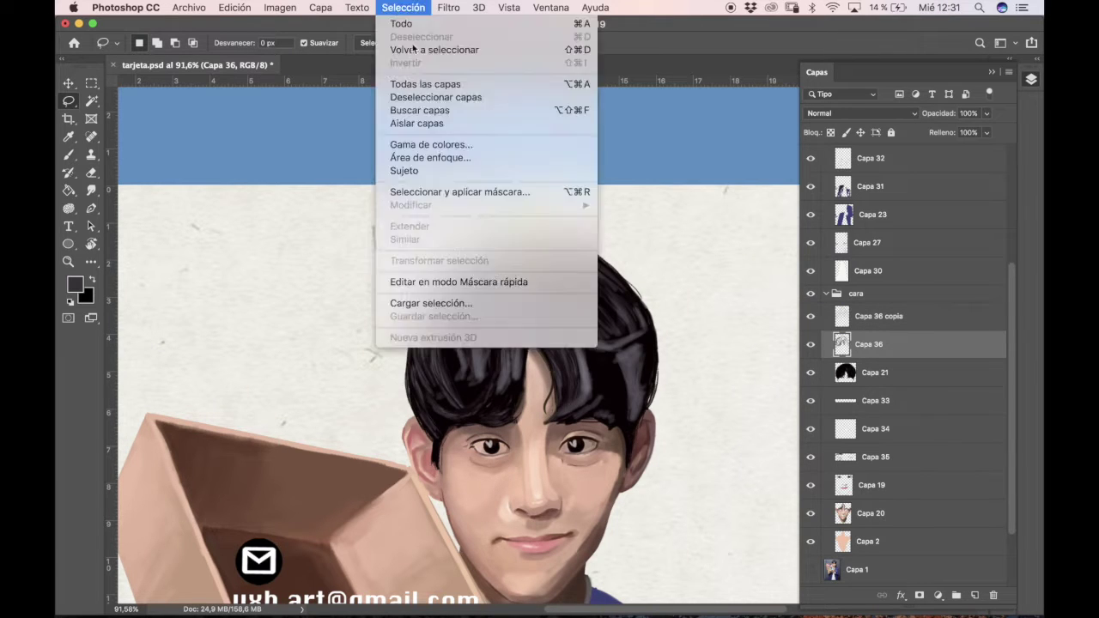
{"action": "left_click", "coordinate": [421, 49]}
{"action": "key", "text": "super+d"}
{"action": "left_click", "coordinate": [810, 345]}
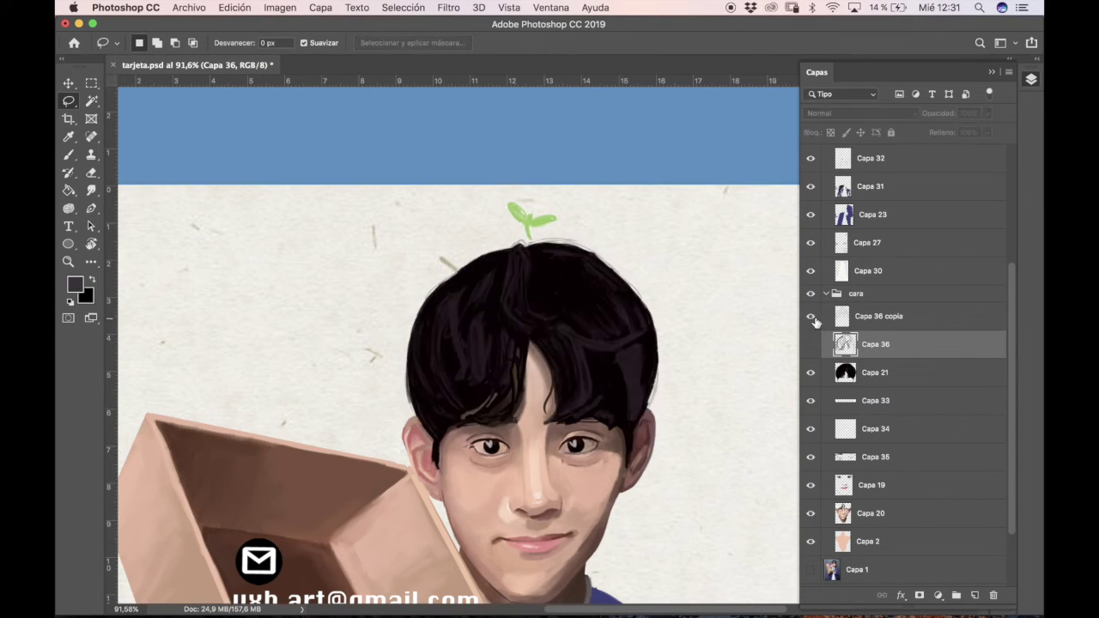
{"action": "left_click", "coordinate": [811, 345]}
- Try 40% opacity on layer Capa 36 copia and an eraser stroke over the hair, and undo the stroke
{"action": "scroll", "coordinate": [606, 359], "scroll_direction": "up", "scroll_amount": 5}
{"action": "key", "text": "b"}
{"action": "left_click", "coordinate": [878, 316]}
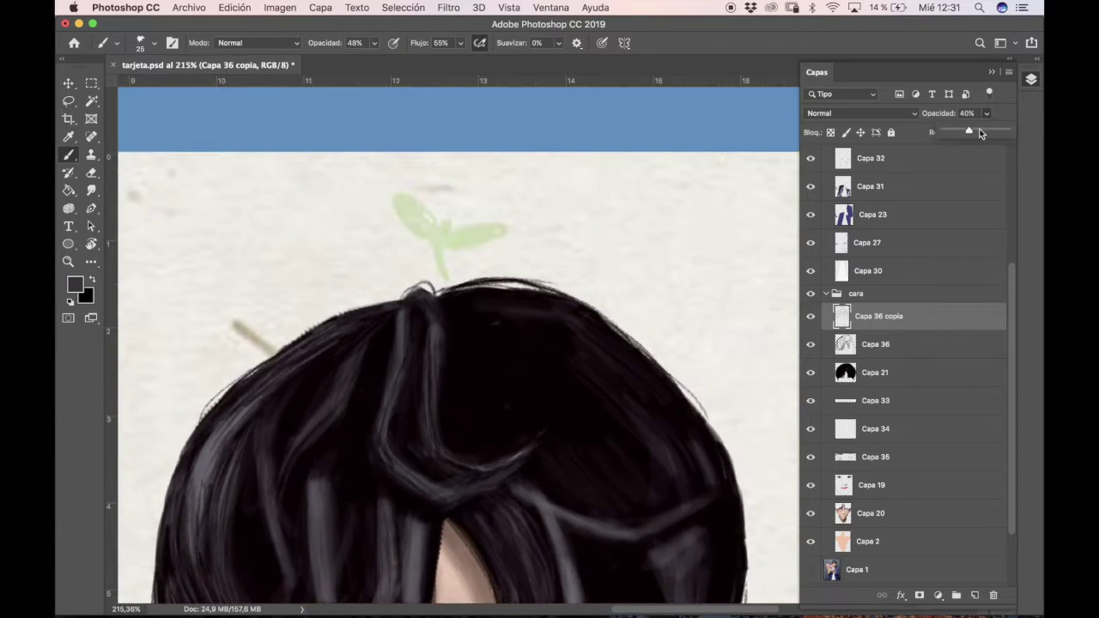
{"action": "scroll", "coordinate": [401, 435], "scroll_direction": "down", "scroll_amount": 5}
{"action": "key", "text": "e"}
{"action": "left_click_drag", "start_coordinate": [606, 382], "coordinate": [622, 462]}
{"action": "key", "text": "super+z"}
- Thin the grey highlights across the fringe and hair sides on Capa 36 with sampled dark strokes at 78% brush opacity
{"action": "left_click", "coordinate": [816, 345]}
{"action": "left_click", "coordinate": [811, 344]}
{"action": "left_click", "coordinate": [810, 344]}
{"action": "key", "text": "b"}
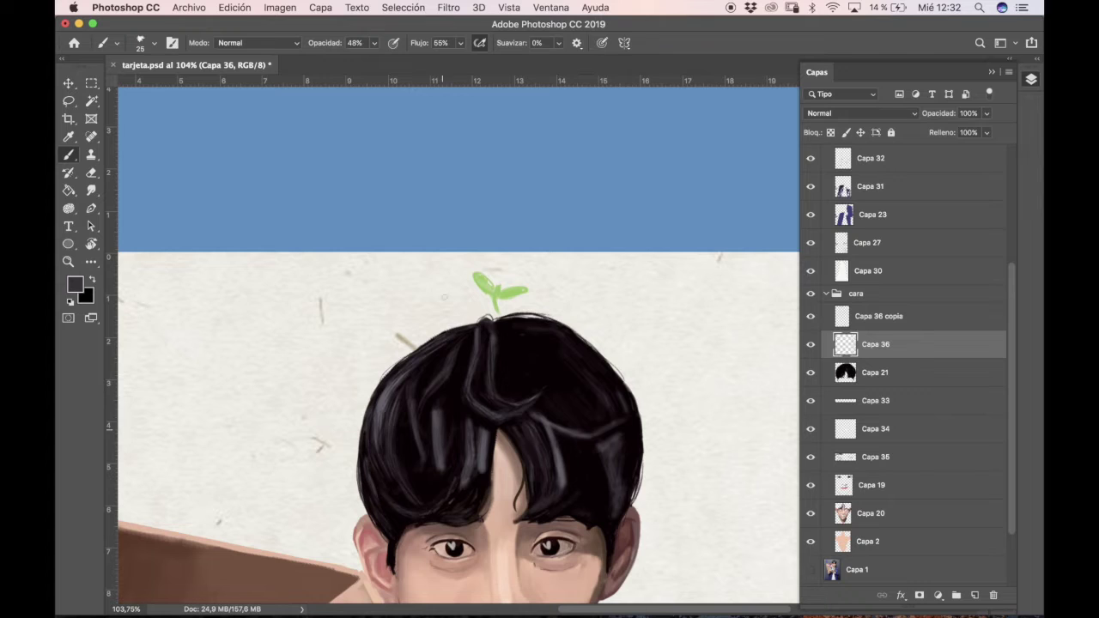
{"action": "key", "text": "super+z"}
{"action": "left_click", "coordinate": [438, 471], "text": "alt"}
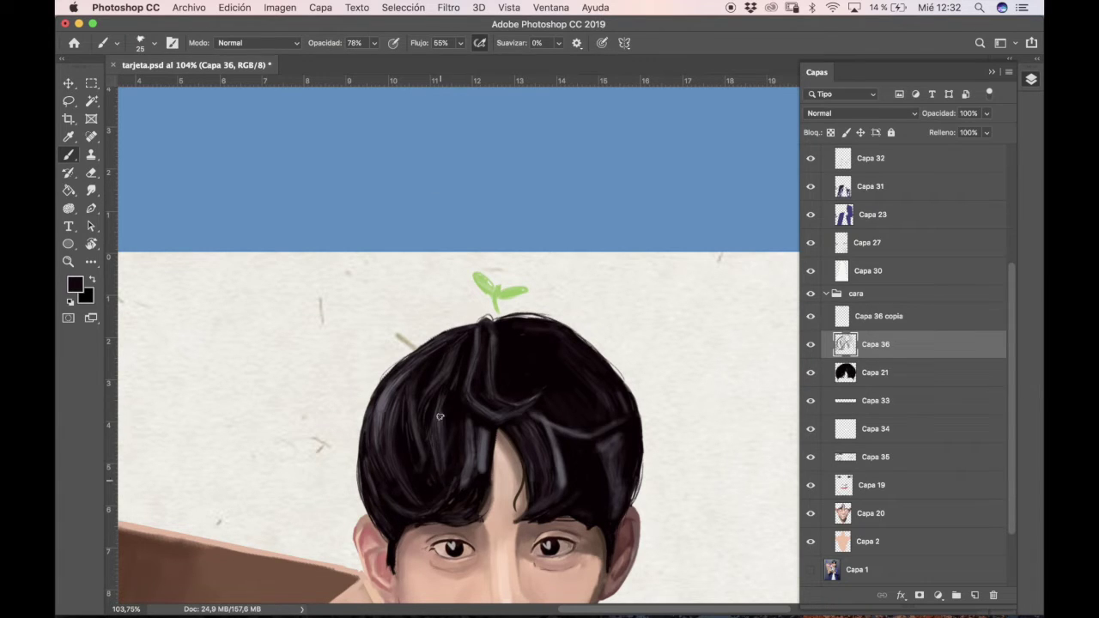
{"action": "mouse_move", "coordinate": [475, 452]}
{"action": "left_mouse_down"}
{"action": "mouse_move", "coordinate": [479, 433]}
{"action": "mouse_move", "coordinate": [484, 474]}
{"action": "left_mouse_up"}
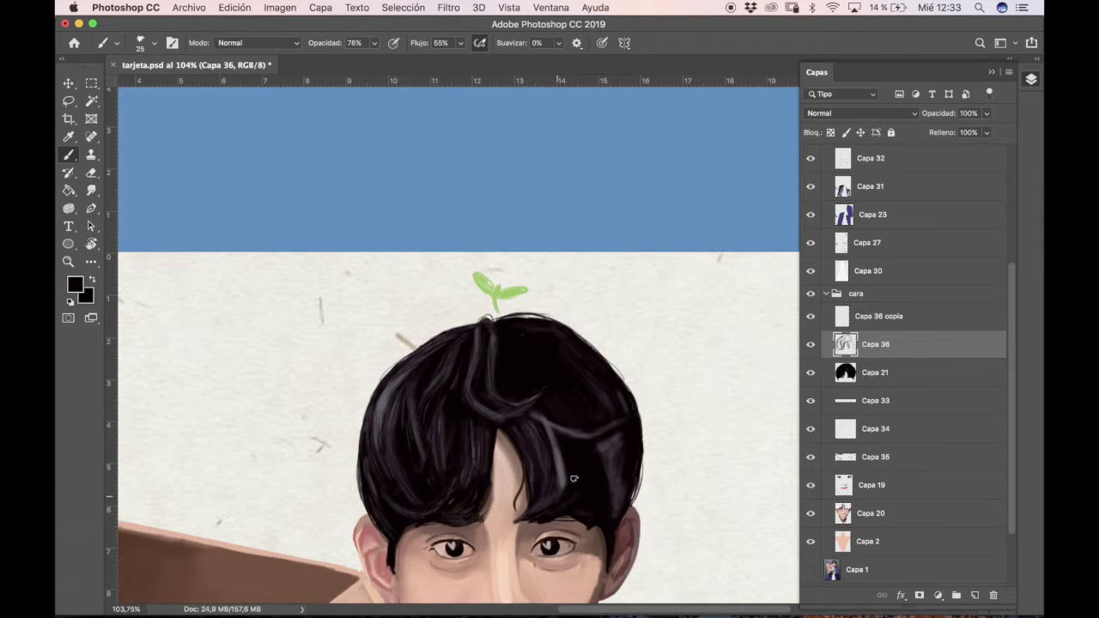
{"action": "left_click_drag", "start_coordinate": [616, 507], "coordinate": [627, 480]}
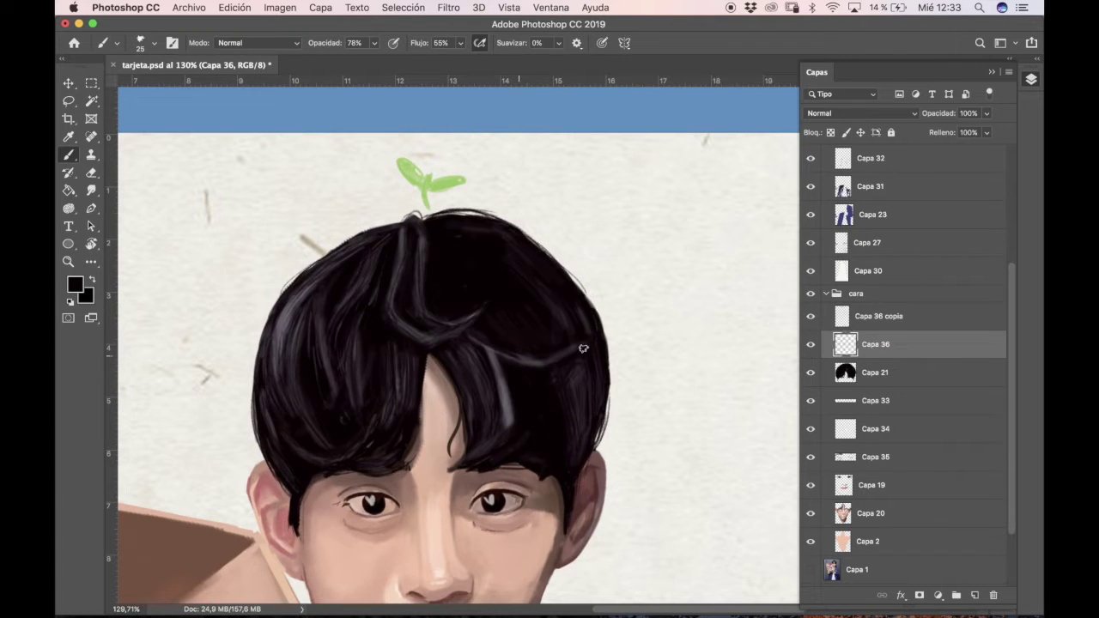
{"action": "mouse_move", "coordinate": [519, 412]}
{"action": "left_mouse_down"}
{"action": "mouse_move", "coordinate": [490, 353]}
{"action": "mouse_move", "coordinate": [498, 442]}
{"action": "mouse_move", "coordinate": [488, 351]}
{"action": "mouse_move", "coordinate": [526, 365]}
{"action": "mouse_move", "coordinate": [488, 365]}
{"action": "mouse_move", "coordinate": [491, 436]}
{"action": "left_mouse_up"}
- Soften layer Capa 36 to 39% opacity and 79% fill, and make layer Capa 36 copia active
{"action": "key", "text": "super+0"}
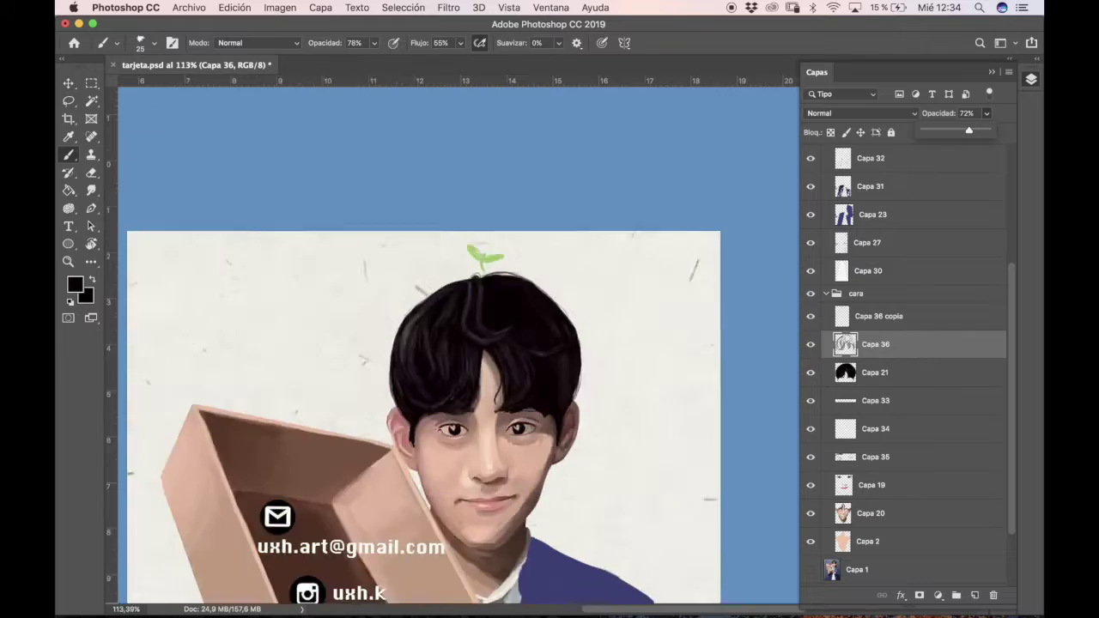
{"action": "left_click", "coordinate": [867, 113]}
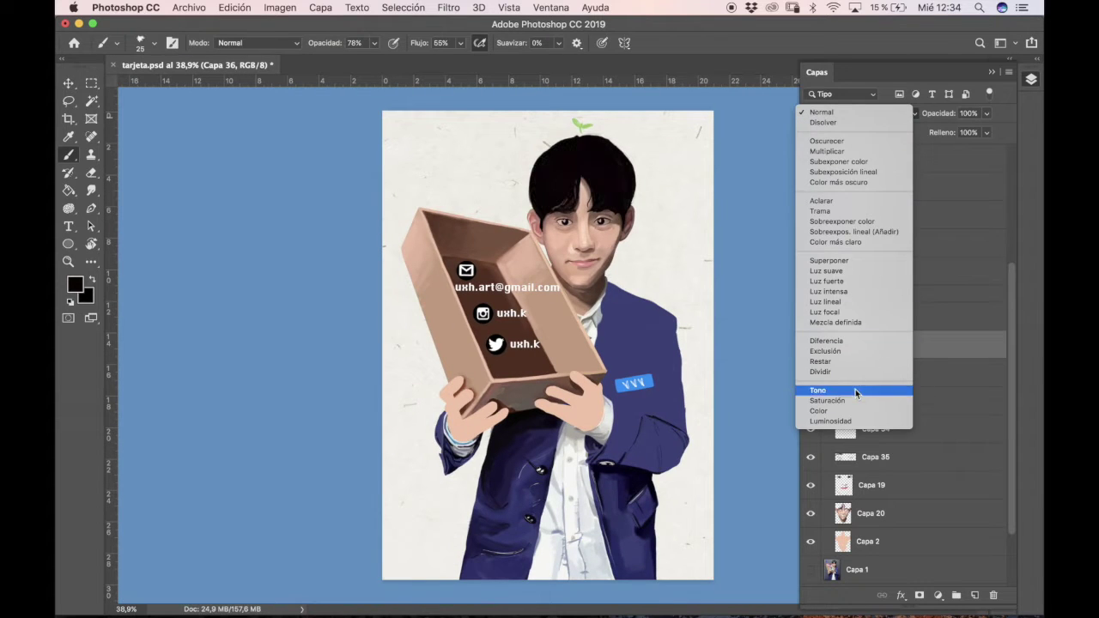
{"action": "key", "text": "Escape"}
{"action": "left_click_drag", "start_coordinate": [987, 132], "coordinate": [970, 138]}
{"action": "scroll", "coordinate": [549, 171], "scroll_direction": "up", "scroll_amount": 5}
{"action": "scroll", "coordinate": [644, 298], "scroll_direction": "up", "scroll_amount": 2}
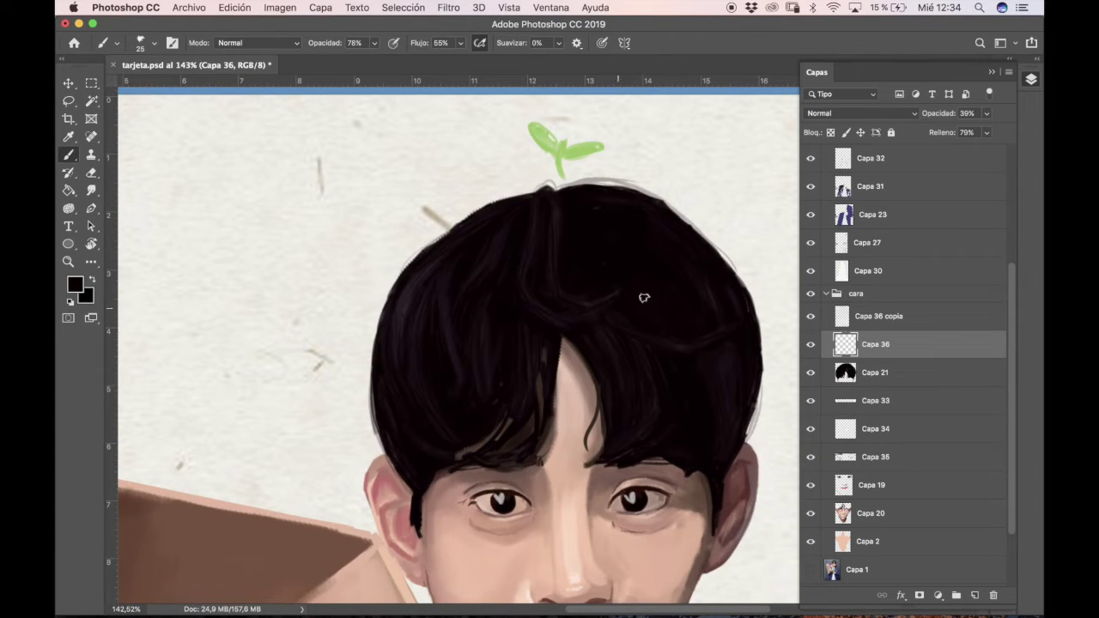
{"action": "key", "text": "alt+bracketright"}
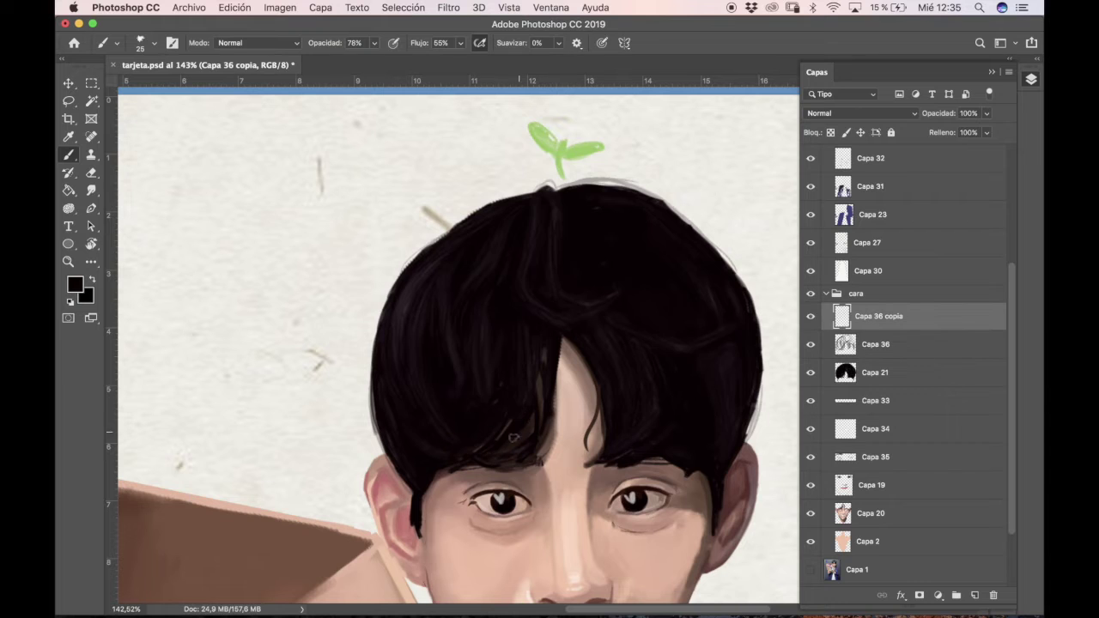
- Show the reference photo layer Capa 1, move it beside the painted jacket and raise it to the top of the layer stack
{"action": "scroll", "coordinate": [515, 438], "scroll_direction": "down", "scroll_amount": 3}
{"action": "left_click", "coordinate": [826, 293]}
{"action": "left_click", "coordinate": [859, 316]}
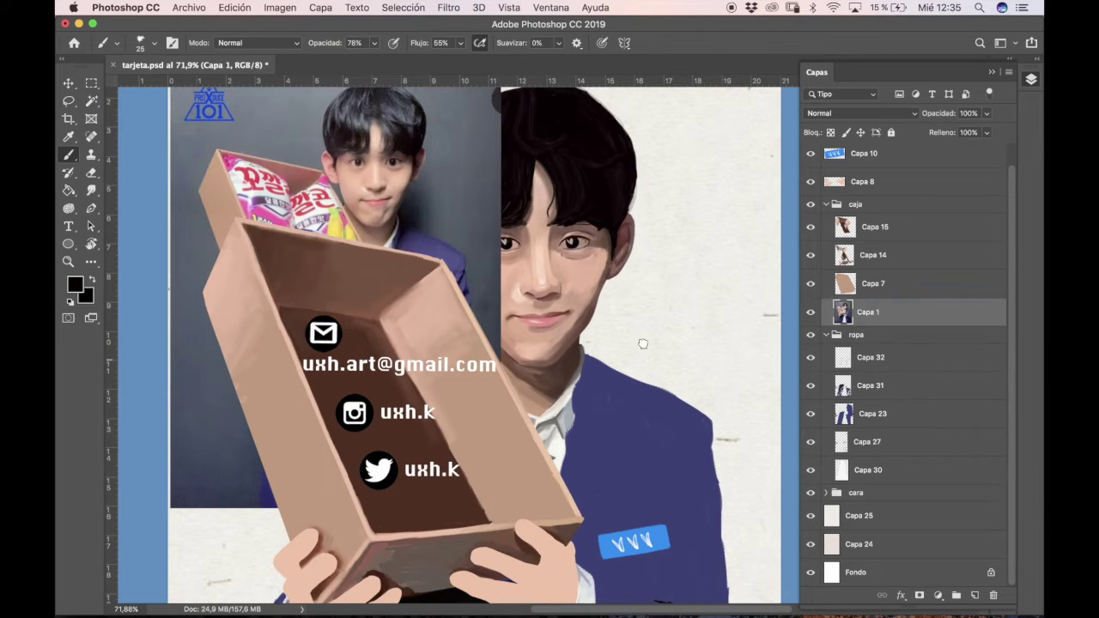
{"action": "key", "text": "ctrl+t"}
{"action": "mouse_move", "coordinate": [519, 290]}
{"action": "left_mouse_down"}
{"action": "mouse_move", "coordinate": [513, 268]}
{"action": "mouse_move", "coordinate": [553, 297]}
{"action": "left_mouse_up"}
{"action": "key", "text": "Return"}
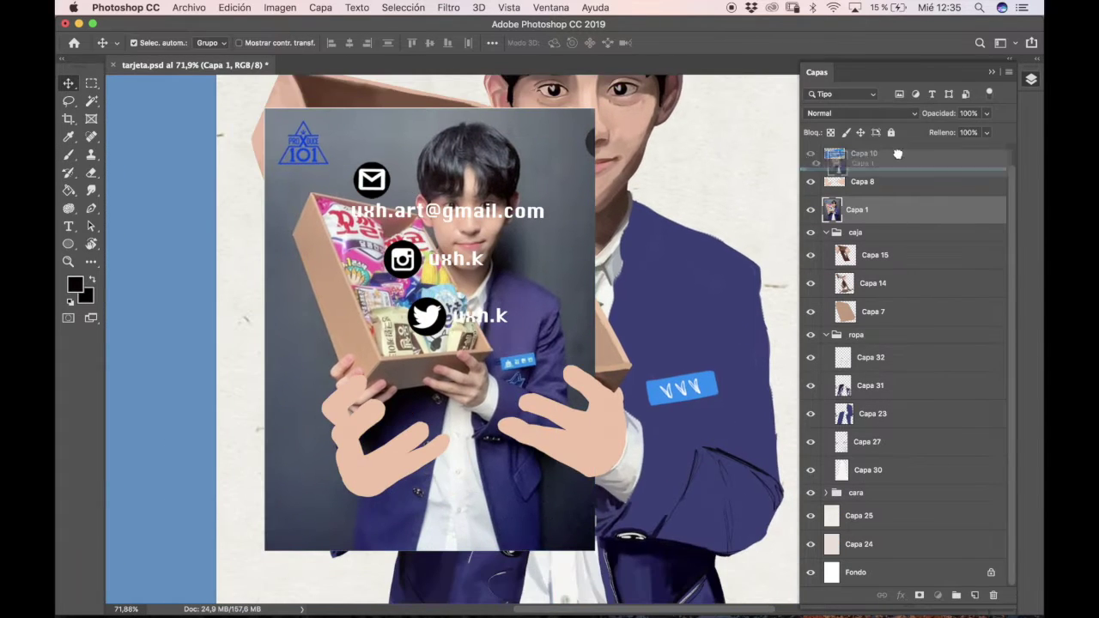
{"action": "key", "text": "ctrl+shift+bracketright"}
- Paint dark folds along the jacket's armhole and elbow on Capa 31 with a size 35 brush, and load Capa 23's outline as a selection
{"action": "left_click", "coordinate": [870, 407]}
{"action": "key", "text": "b"}
{"action": "left_click", "coordinate": [146, 43]}
{"action": "type", "text": "35"}
{"action": "key", "text": "Return"}
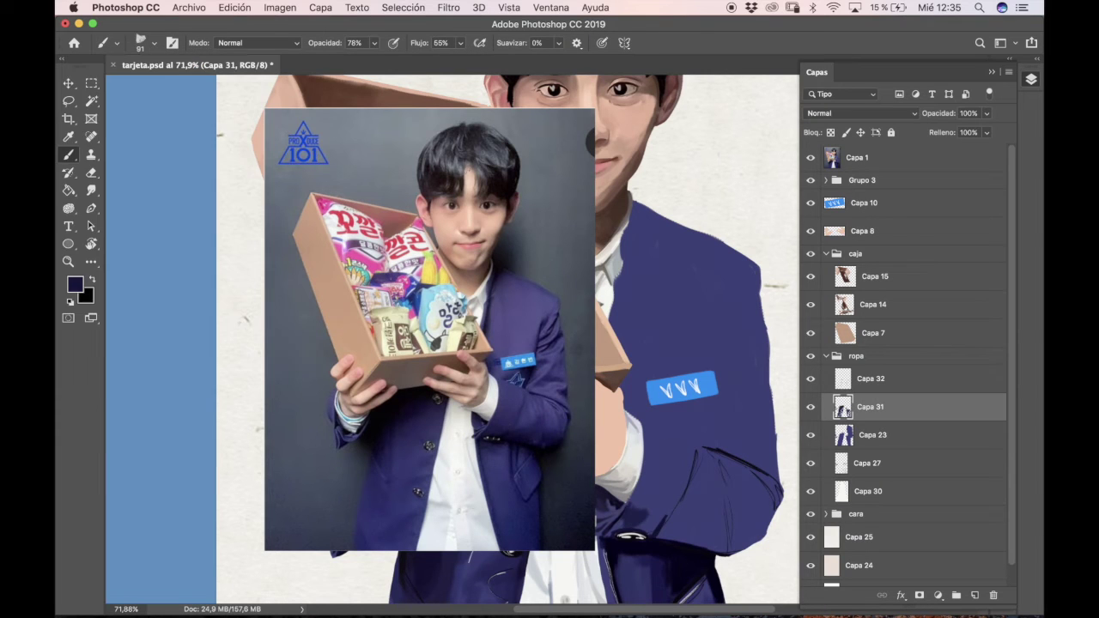
{"action": "mouse_move", "coordinate": [722, 302]}
{"action": "left_mouse_down"}
{"action": "mouse_move", "coordinate": [717, 421]}
{"action": "mouse_move", "coordinate": [756, 489]}
{"action": "left_mouse_up"}
{"action": "left_click", "coordinate": [845, 438], "text": "ctrl"}
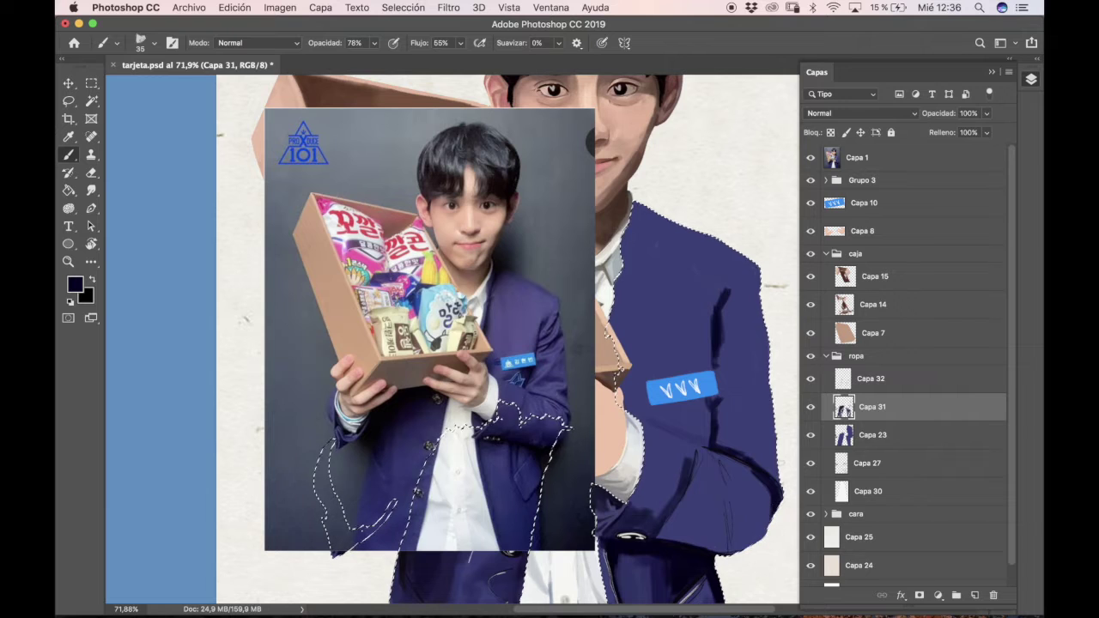
- Add sampled dark blue fold shadows down the upper sleeve and a fine size 13 line along the lapel on Capa 31
{"action": "left_click", "coordinate": [697, 438], "text": "alt"}
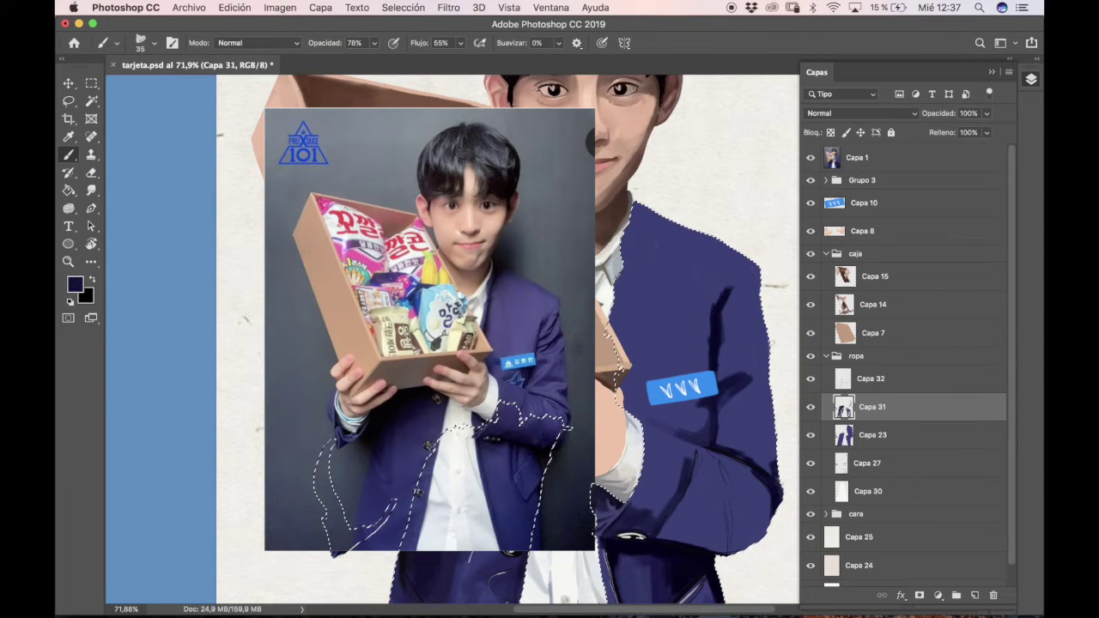
{"action": "left_click", "coordinate": [140, 42]}
{"action": "type", "text": "13"}
{"action": "key", "text": "Return"}
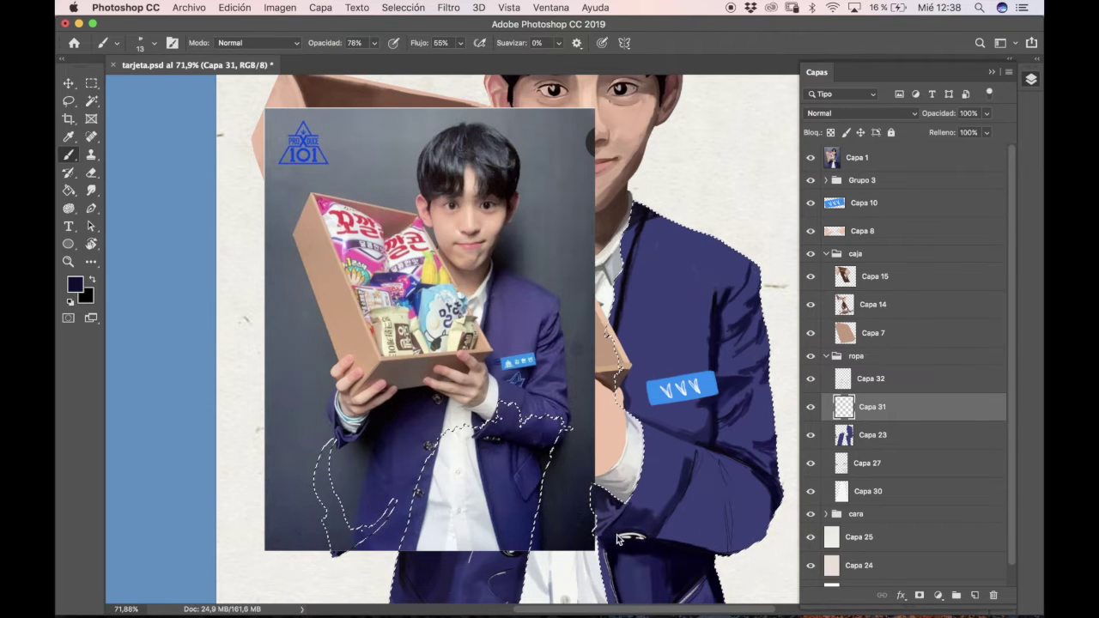
- Shade the folds of the bent forearm sleeve and the chest creases with a size 38 brush in blues sampled from the jacket
{"action": "left_click", "coordinate": [142, 43]}
{"action": "left_click", "coordinate": [662, 441], "text": "alt"}
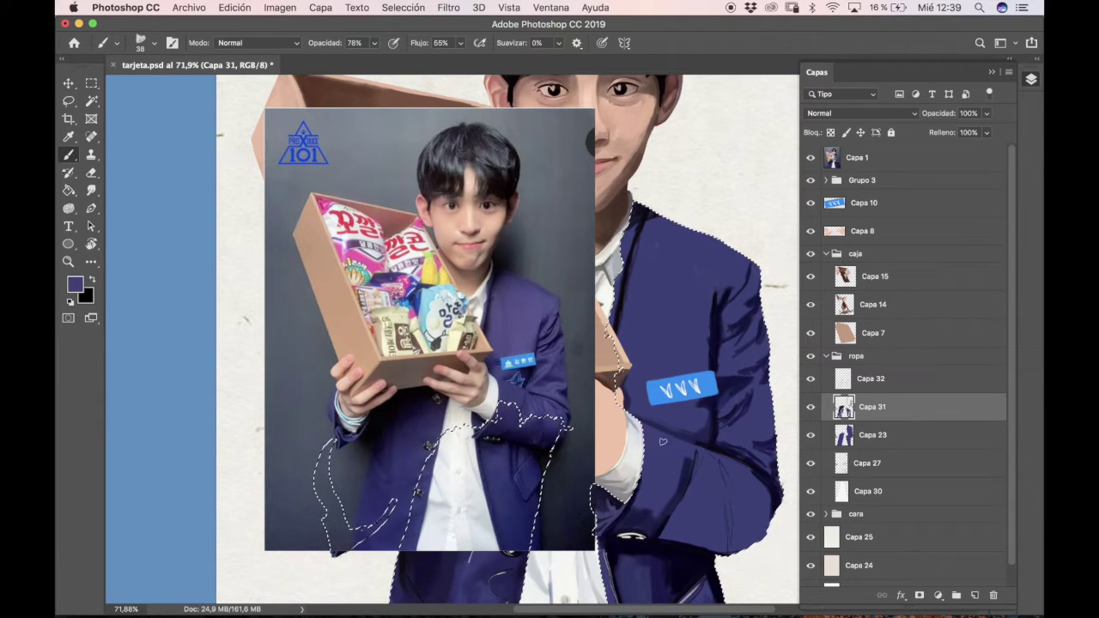
{"action": "left_click", "coordinate": [678, 469], "text": "alt"}
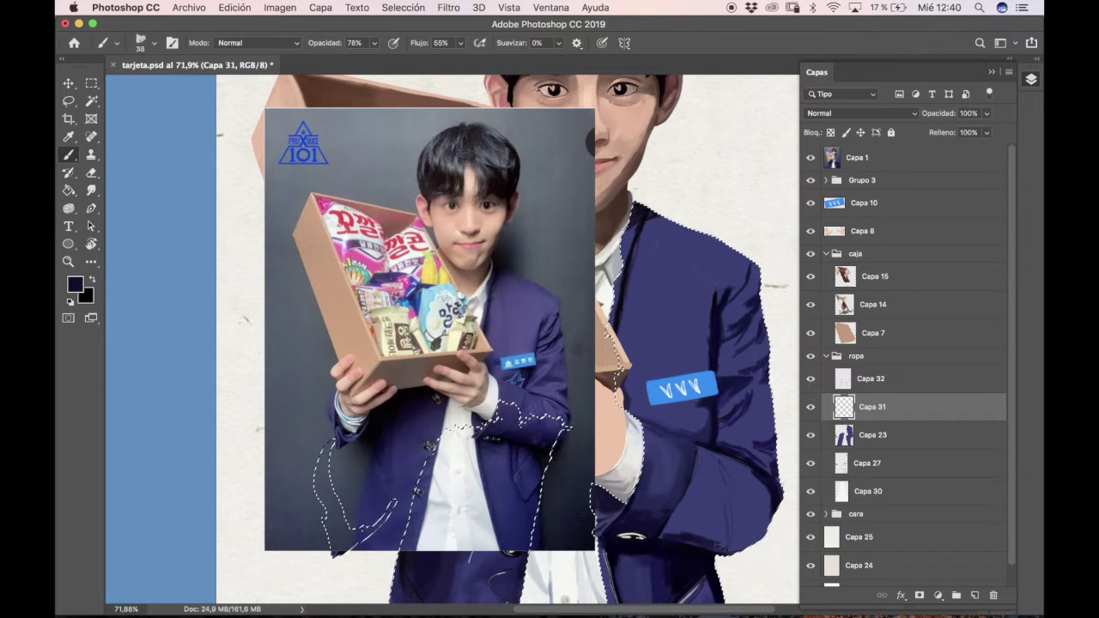
{"action": "left_click_drag", "start_coordinate": [726, 468], "coordinate": [702, 453]}
{"action": "left_click", "coordinate": [683, 438], "text": "alt"}
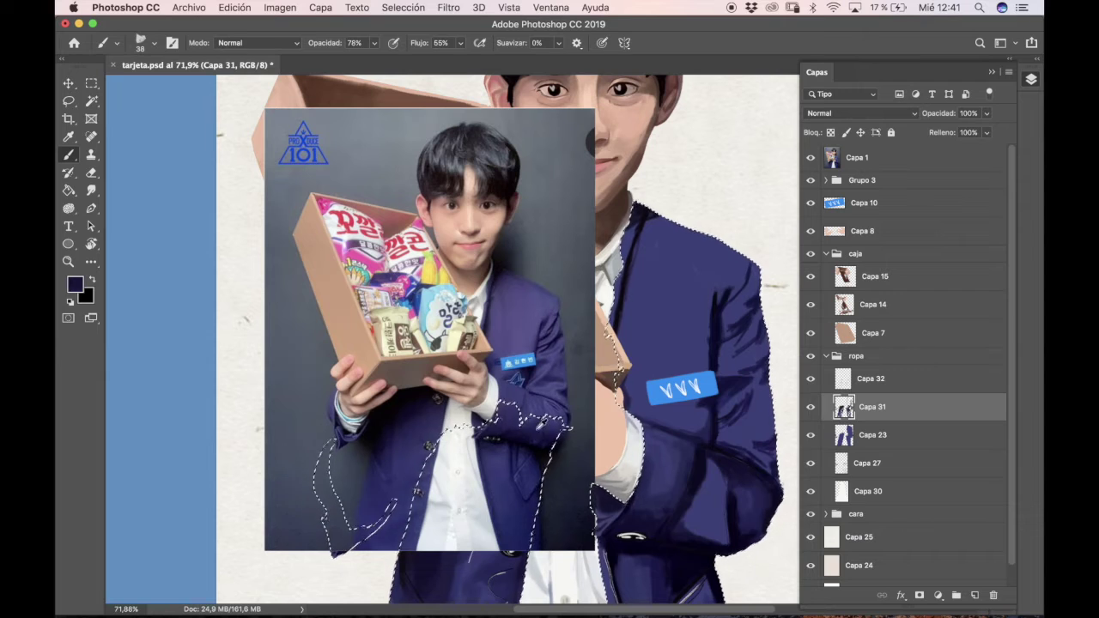
{"action": "left_click", "coordinate": [694, 511], "text": "alt"}
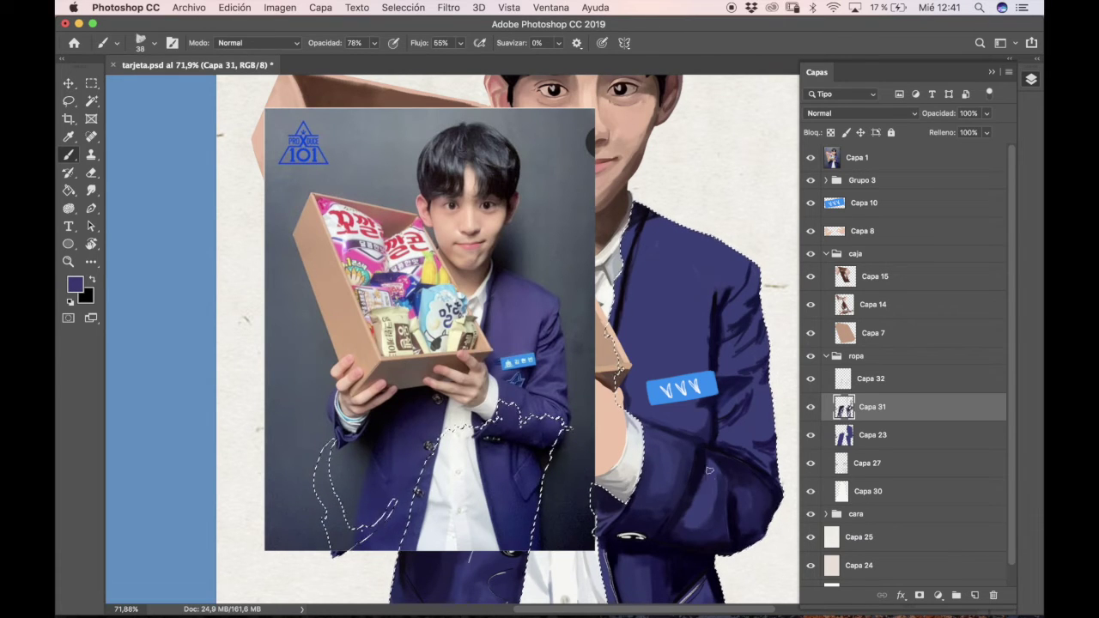
{"action": "left_click", "coordinate": [706, 493], "text": "alt"}
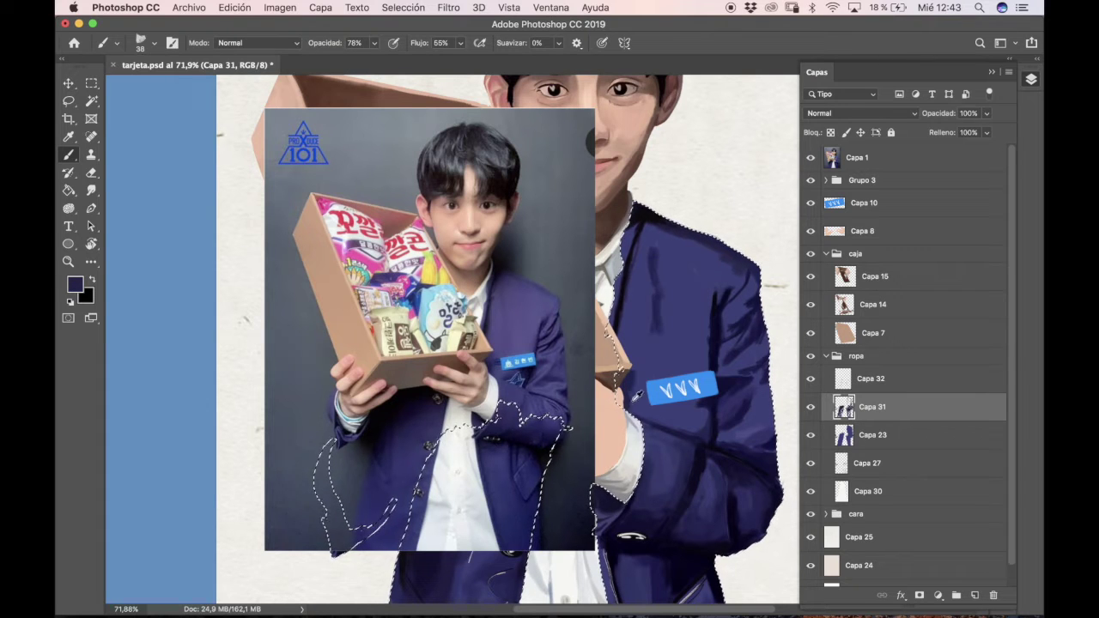
- Paint the small blue clip beside the name badge on Capa 31 with a size 11 brush at 100% opacity
{"action": "key", "text": "0"}
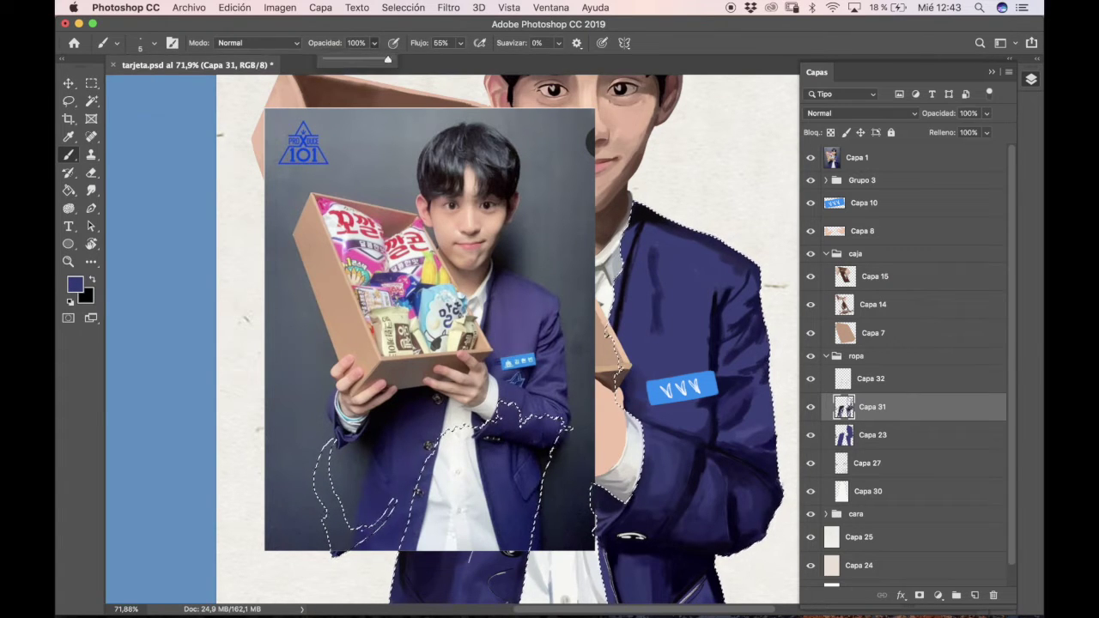
{"action": "scroll", "coordinate": [709, 455], "scroll_direction": "up", "scroll_amount": 4}
{"action": "left_click", "coordinate": [116, 42]}
{"action": "left_click_drag", "start_coordinate": [536, 311], "coordinate": [558, 313]}
{"action": "scroll", "coordinate": [558, 313], "scroll_direction": "down", "scroll_amount": 5}
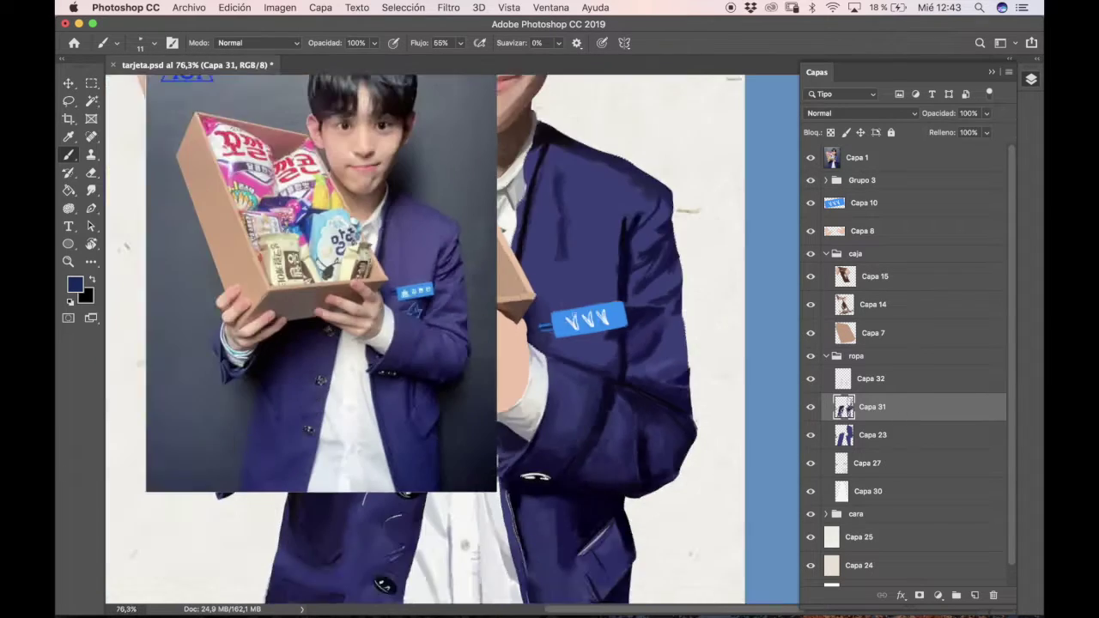
- Blend the chest shading near the lapel with a size 34 brush at 51% opacity, using colours sampled from the jacket
{"action": "scroll", "coordinate": [596, 344], "scroll_direction": "up", "scroll_amount": 2}
{"action": "left_click", "coordinate": [140, 42]}
{"action": "left_click", "coordinate": [595, 345]}
{"action": "key", "text": "5"}
{"action": "key", "text": "1"}
{"action": "left_click", "coordinate": [568, 349], "text": "alt"}
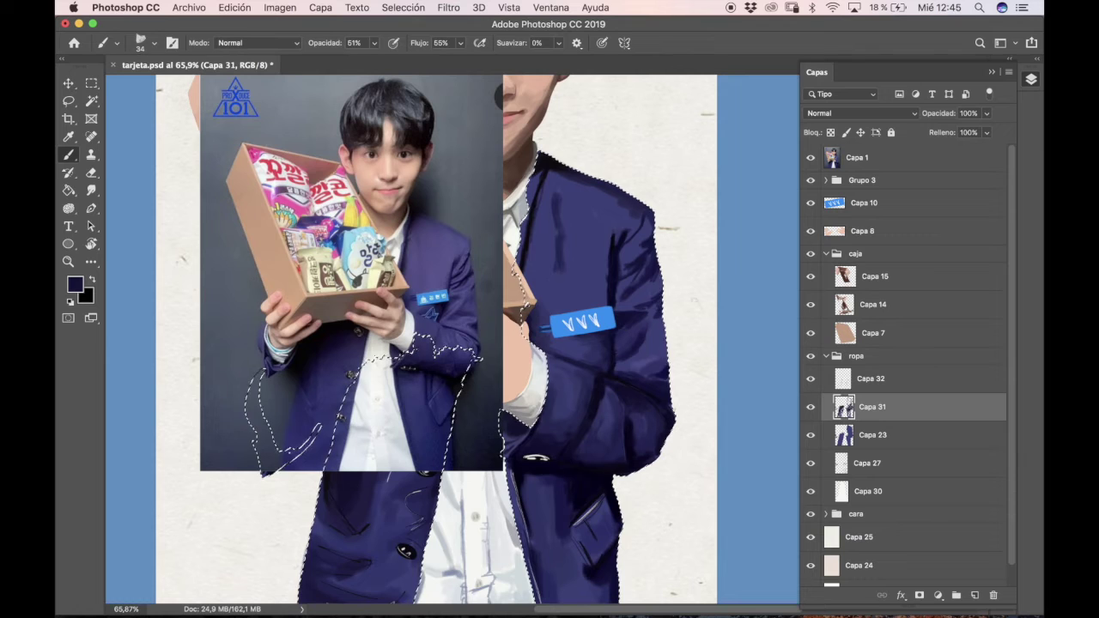
{"action": "mouse_move", "coordinate": [601, 358]}
{"action": "left_mouse_down", "text": "alt"}
{"action": "mouse_move", "coordinate": [605, 374]}
{"action": "mouse_move", "coordinate": [447, 221]}
{"action": "mouse_move", "coordinate": [583, 232]}
{"action": "left_mouse_up", "text": "alt"}
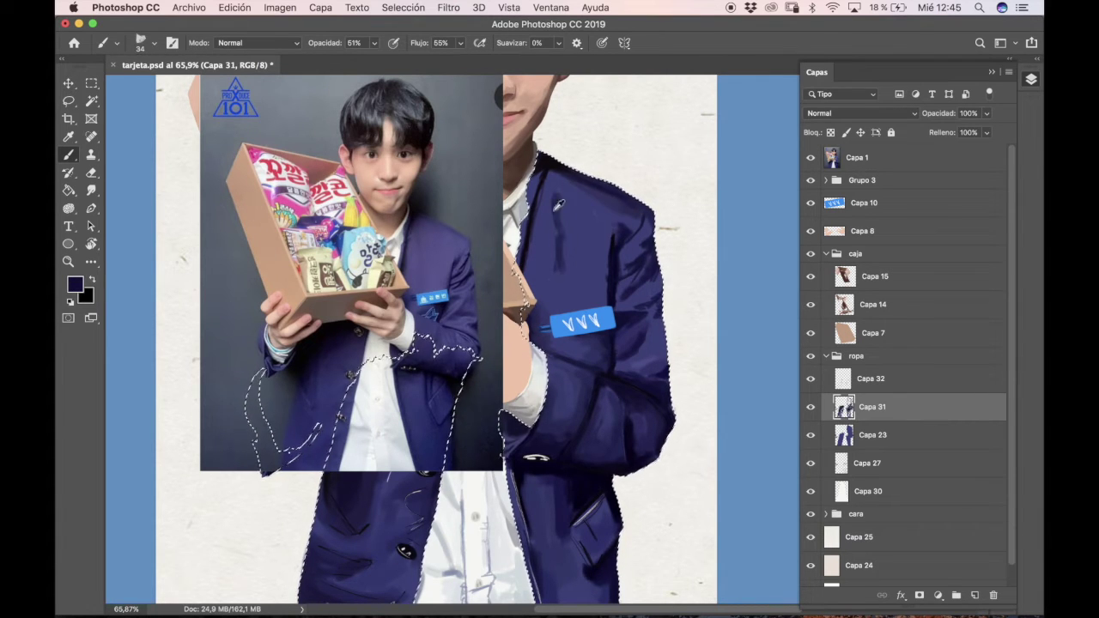
- Smooth the shadows of the shoulder, armhole and upper sleeve on Capa 31 with repeatedly sampled jacket blues
{"action": "left_click", "coordinate": [616, 229], "text": "alt"}
{"action": "left_click_drag", "start_coordinate": [616, 230], "coordinate": [603, 206], "text": "alt"}
{"action": "left_click", "coordinate": [611, 243], "text": "alt"}
{"action": "mouse_move", "coordinate": [521, 275]}
{"action": "left_mouse_down"}
{"action": "mouse_move", "coordinate": [519, 296]}
{"action": "mouse_move", "coordinate": [520, 223]}
{"action": "mouse_move", "coordinate": [525, 257]}
{"action": "mouse_move", "coordinate": [531, 241]}
{"action": "mouse_move", "coordinate": [520, 283]}
{"action": "left_mouse_up"}
{"action": "left_click", "coordinate": [644, 290], "text": "alt"}
{"action": "mouse_move", "coordinate": [640, 292]}
{"action": "left_mouse_down"}
{"action": "mouse_move", "coordinate": [522, 288]}
{"action": "mouse_move", "coordinate": [532, 326]}
{"action": "left_mouse_up"}
{"action": "left_click", "coordinate": [644, 312], "text": "alt"}
{"action": "left_click_drag", "start_coordinate": [520, 249], "coordinate": [525, 326]}
{"action": "left_click", "coordinate": [652, 342], "text": "alt"}
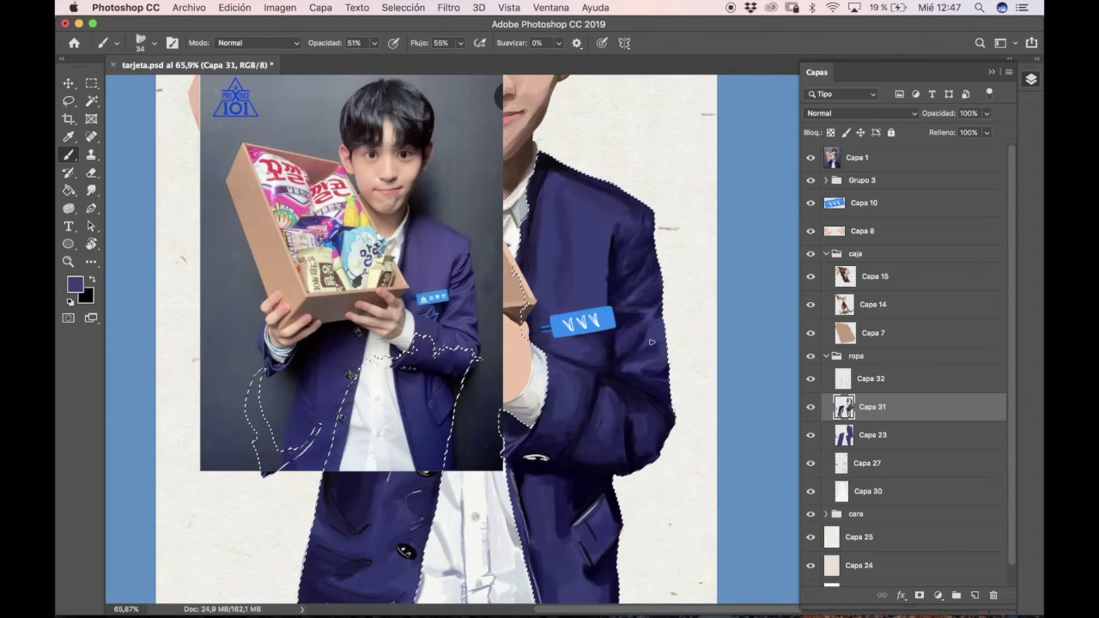
- Clear the selection and sharpen the armhole seam and the outer sleeve edge on Capa 31 with a size 8 brush
{"action": "key", "text": "super+d"}
{"action": "left_click", "coordinate": [146, 42]}
{"action": "key", "text": "Return"}
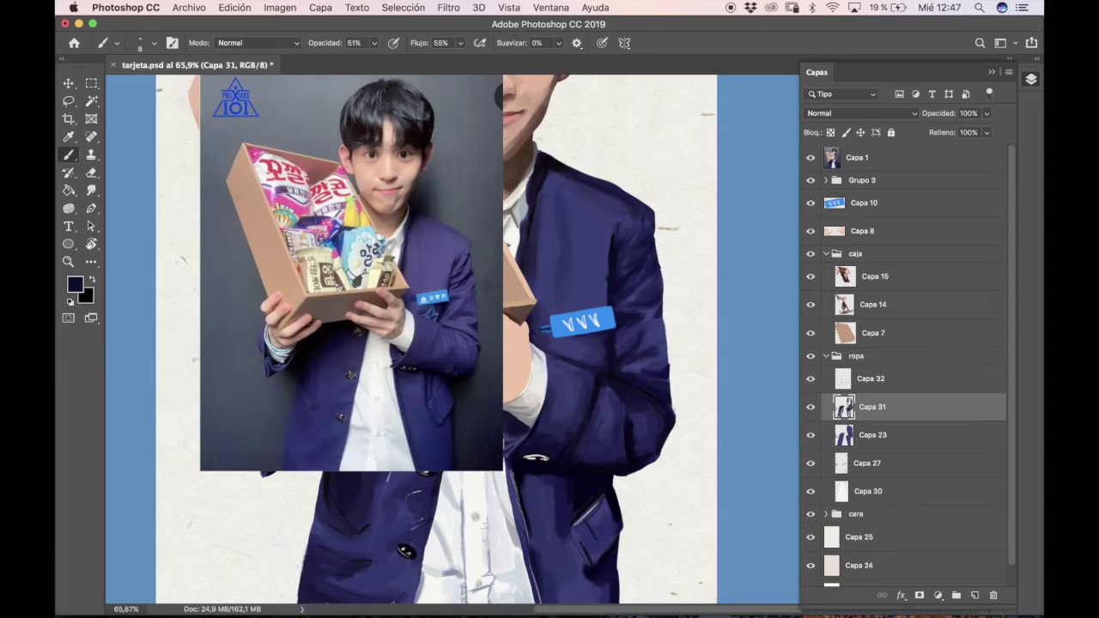
{"action": "scroll", "coordinate": [594, 291], "scroll_direction": "up", "scroll_amount": 4}
{"action": "left_click_drag", "start_coordinate": [734, 196], "coordinate": [740, 242]}
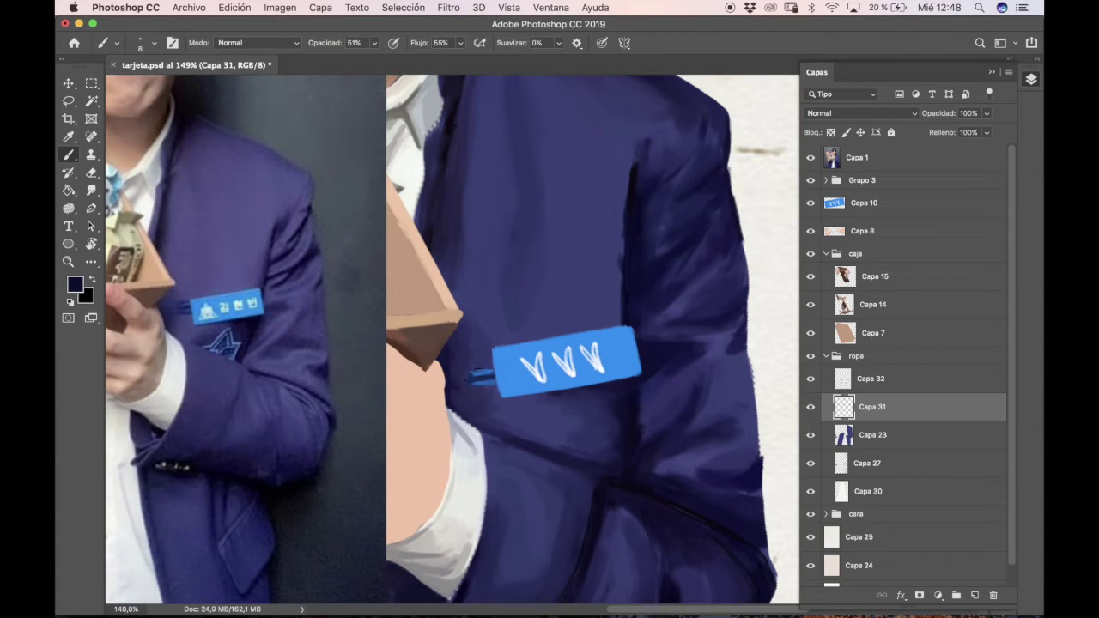
{"action": "scroll", "coordinate": [442, 339], "scroll_direction": "down", "scroll_amount": 3}
{"action": "scroll", "coordinate": [442, 339], "scroll_direction": "right", "scroll_amount": 2}
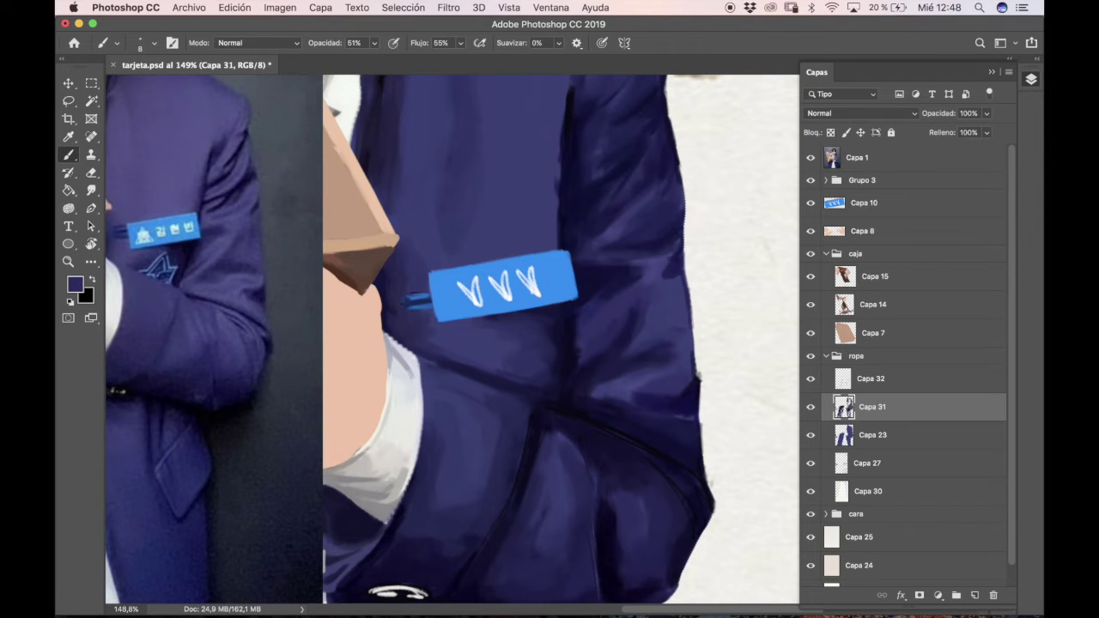
- Move the reference photo up over the box and face, and add an empty layer above the hands layer Capa 8
{"action": "key", "text": "super+0"}
{"action": "left_click_drag", "start_coordinate": [481, 421], "coordinate": [574, 269]}
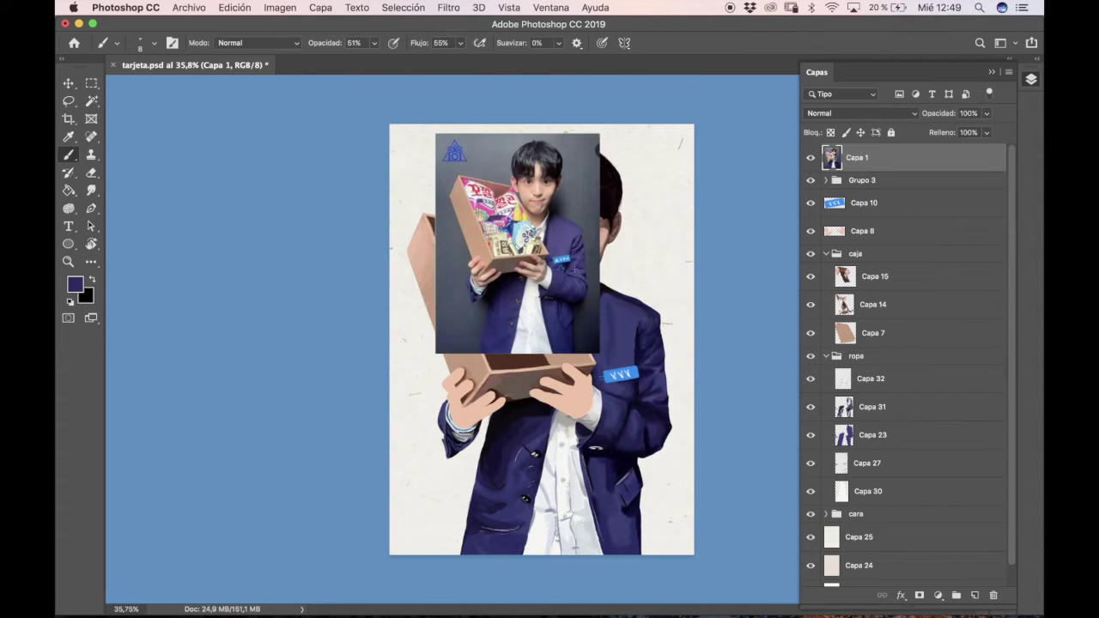
{"action": "left_click", "coordinate": [862, 231]}
{"action": "key", "text": "super+shift+alt+n"}
- Place the reference photo layer below Capa 8, reposition the photo behind the painted hands and hide Grupo 3
{"action": "scroll", "coordinate": [697, 350], "scroll_direction": "up", "scroll_amount": 2}
{"action": "left_click_drag", "start_coordinate": [889, 163], "coordinate": [859, 259]}
{"action": "left_click_drag", "start_coordinate": [741, 287], "coordinate": [783, 259]}
{"action": "left_click", "coordinate": [812, 155]}
{"action": "left_click", "coordinate": [811, 258]}
{"action": "left_click", "coordinate": [811, 258]}
- Paint brown shadows between the fingers of the hand with the bracelet on Capa 37, using a size 8 brush
{"action": "left_click", "coordinate": [147, 43]}
{"action": "left_click_drag", "start_coordinate": [457, 335], "coordinate": [513, 319]}
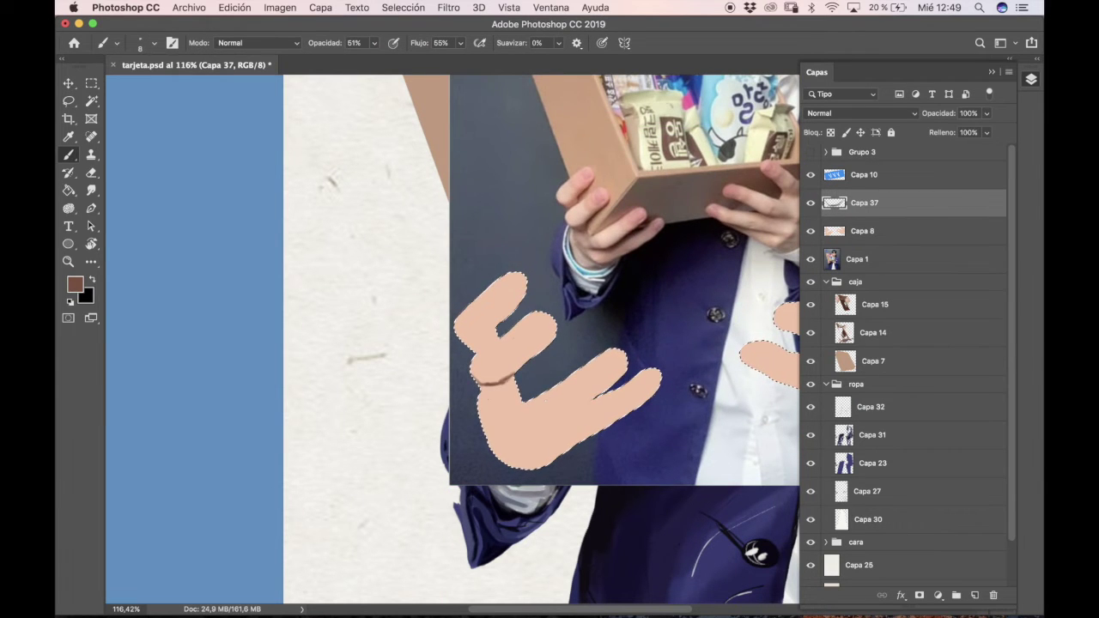
{"action": "mouse_move", "coordinate": [473, 378]}
{"action": "left_mouse_down"}
{"action": "mouse_move", "coordinate": [515, 371]}
{"action": "mouse_move", "coordinate": [493, 430]}
{"action": "left_mouse_up"}
{"action": "left_click_drag", "start_coordinate": [514, 335], "coordinate": [521, 349]}
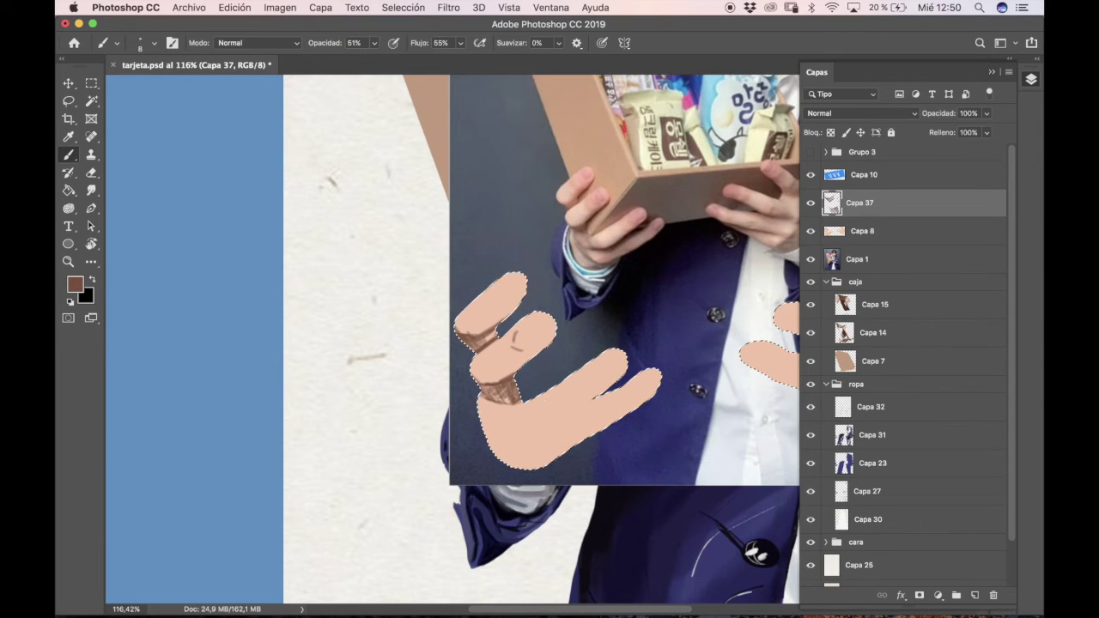
{"action": "left_click", "coordinate": [625, 233], "text": "alt"}
- Paint brown crease lines between the fingers and on the back of the hand without the bracelet on Capa 37, using a size 8 brush
{"action": "mouse_move", "coordinate": [486, 421]}
{"action": "left_mouse_down"}
{"action": "mouse_move", "coordinate": [603, 397]}
{"action": "mouse_move", "coordinate": [205, 388]}
{"action": "left_mouse_up"}
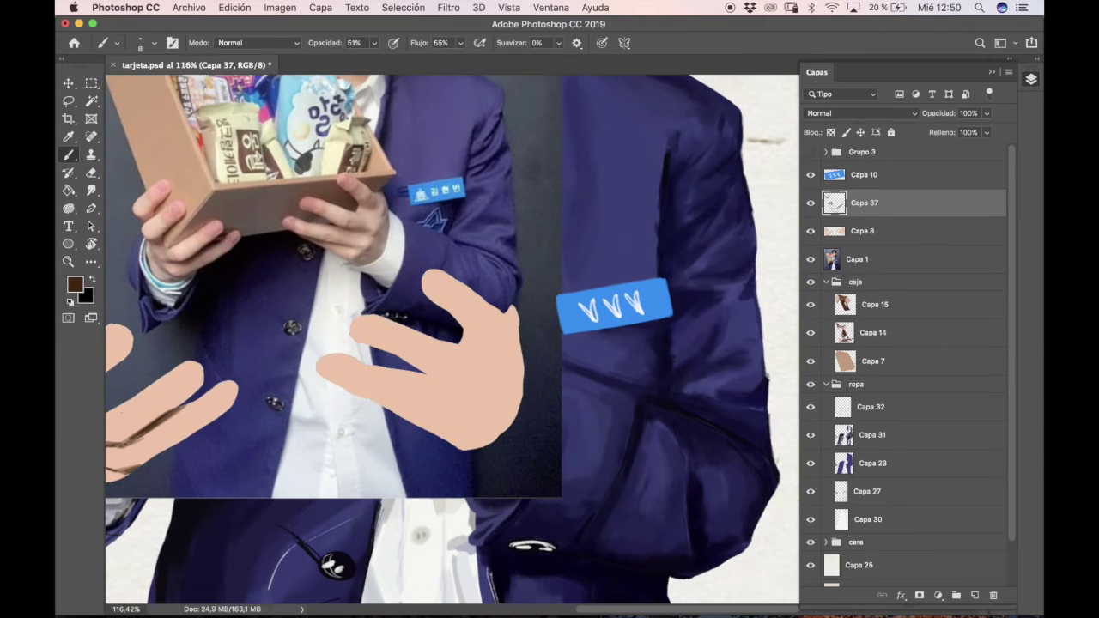
{"action": "left_click", "coordinate": [204, 388], "text": "alt"}
{"action": "left_click_drag", "start_coordinate": [464, 314], "coordinate": [512, 332]}
{"action": "left_click_drag", "start_coordinate": [399, 368], "coordinate": [485, 375]}
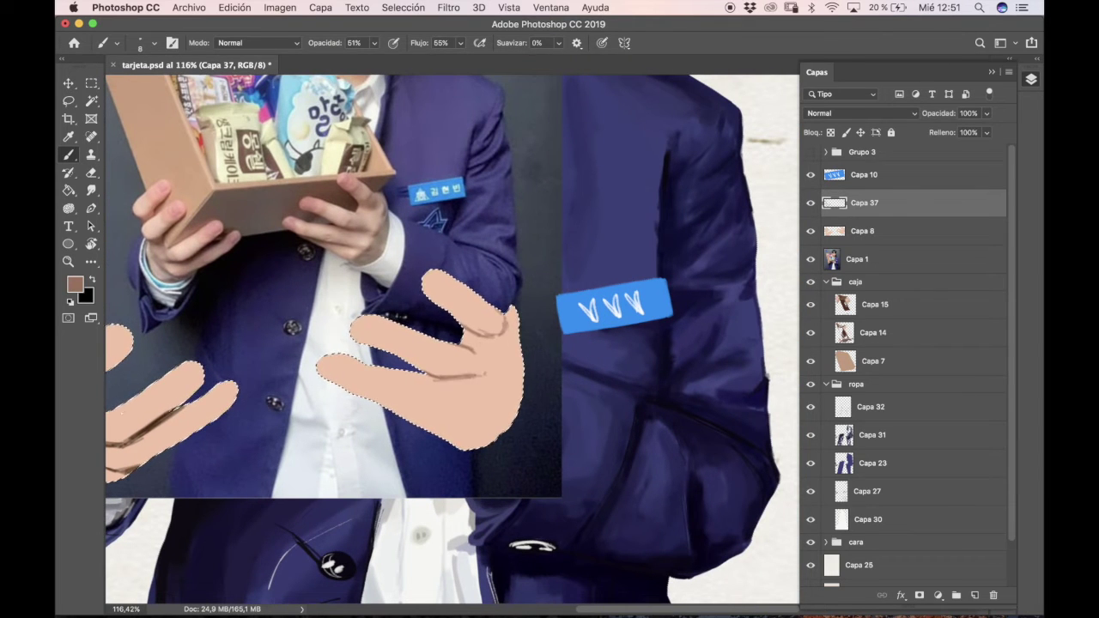
{"action": "left_click_drag", "start_coordinate": [402, 407], "coordinate": [494, 429]}
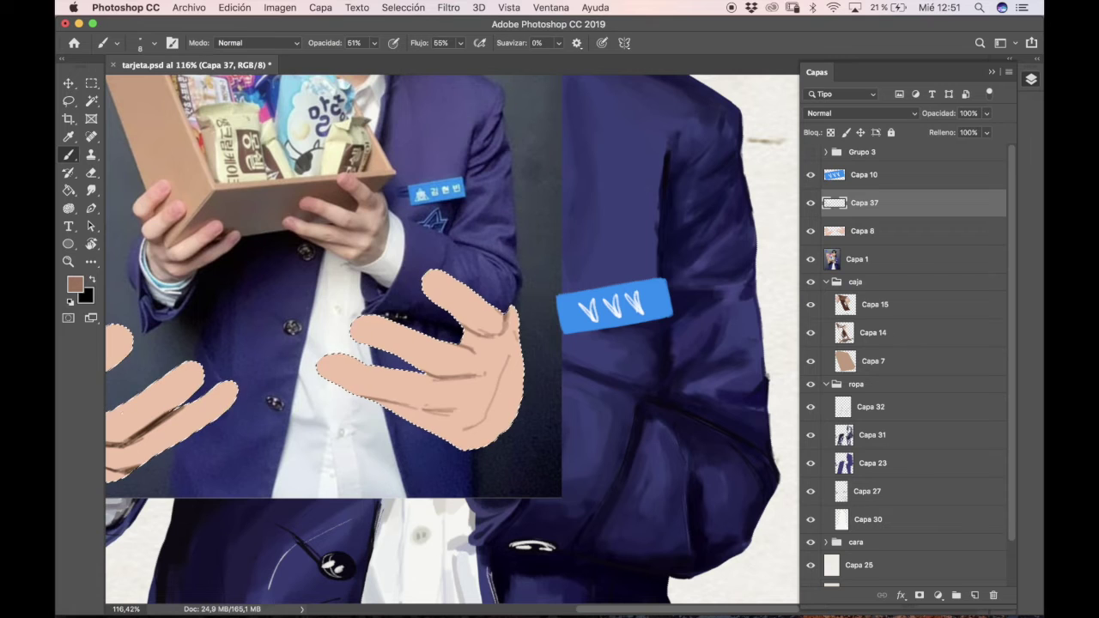
- Shade the fingers of the bracelet hand on Capa 37 with a size 14 brush at 51% opacity, sampling skin tones from the photo
{"action": "left_click_drag", "start_coordinate": [137, 386], "coordinate": [457, 411]}
{"action": "left_click", "coordinate": [423, 323], "text": "alt"}
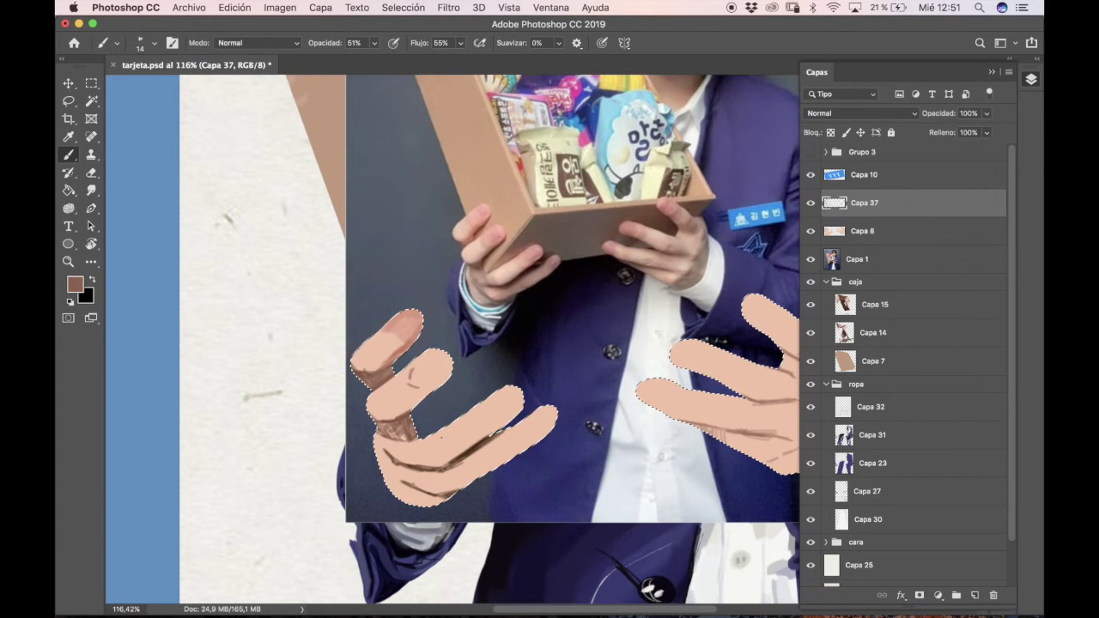
{"action": "left_click", "coordinate": [415, 362], "text": "alt"}
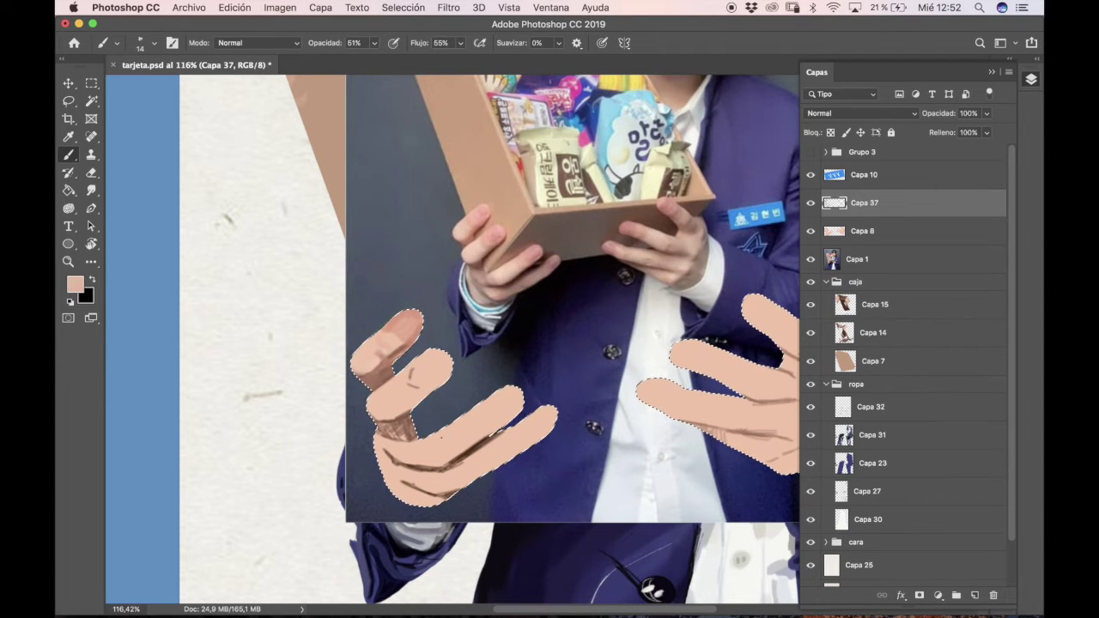
{"action": "left_click", "coordinate": [472, 234], "text": "alt"}
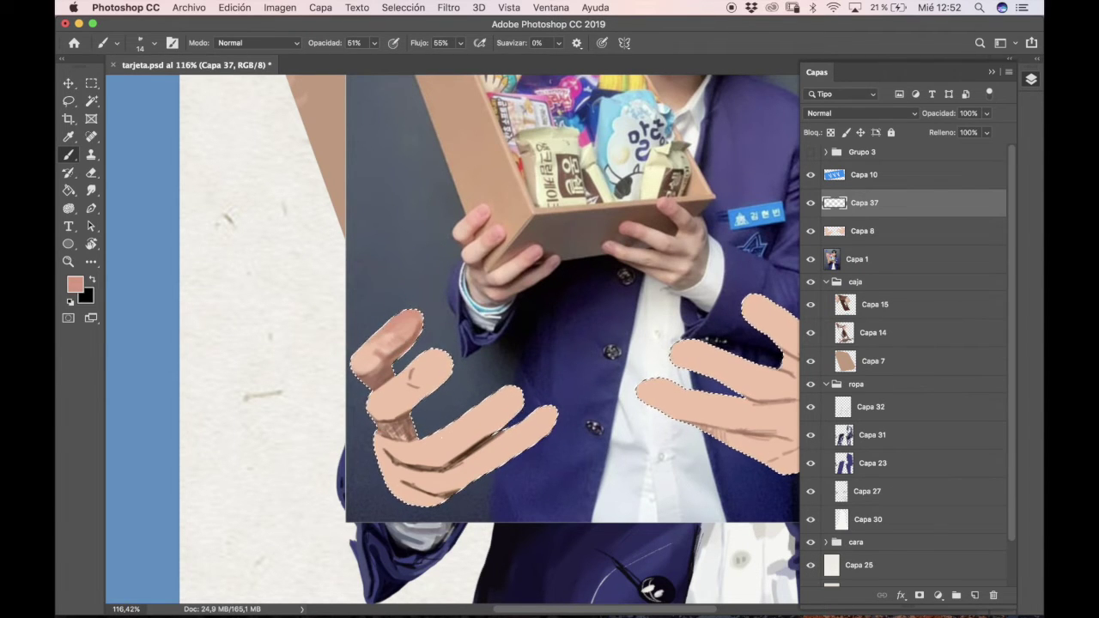
{"action": "left_click_drag", "start_coordinate": [422, 450], "coordinate": [515, 429]}
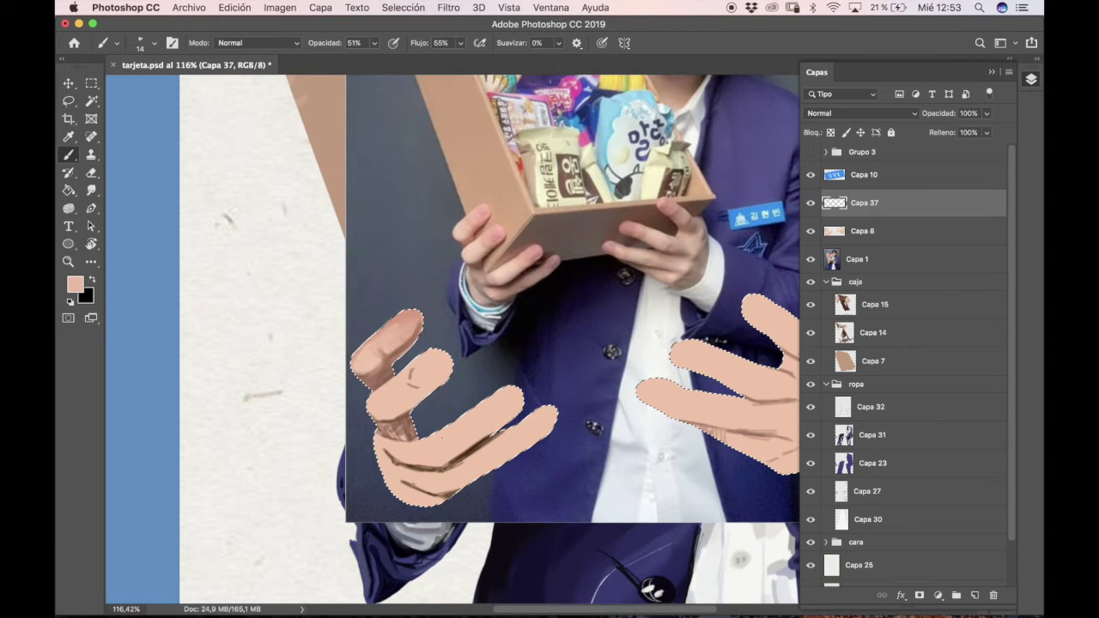
{"action": "left_click", "coordinate": [485, 261], "text": "alt"}
{"action": "left_click", "coordinate": [490, 272], "text": "alt"}
{"action": "left_click_drag", "start_coordinate": [515, 412], "coordinate": [455, 448]}
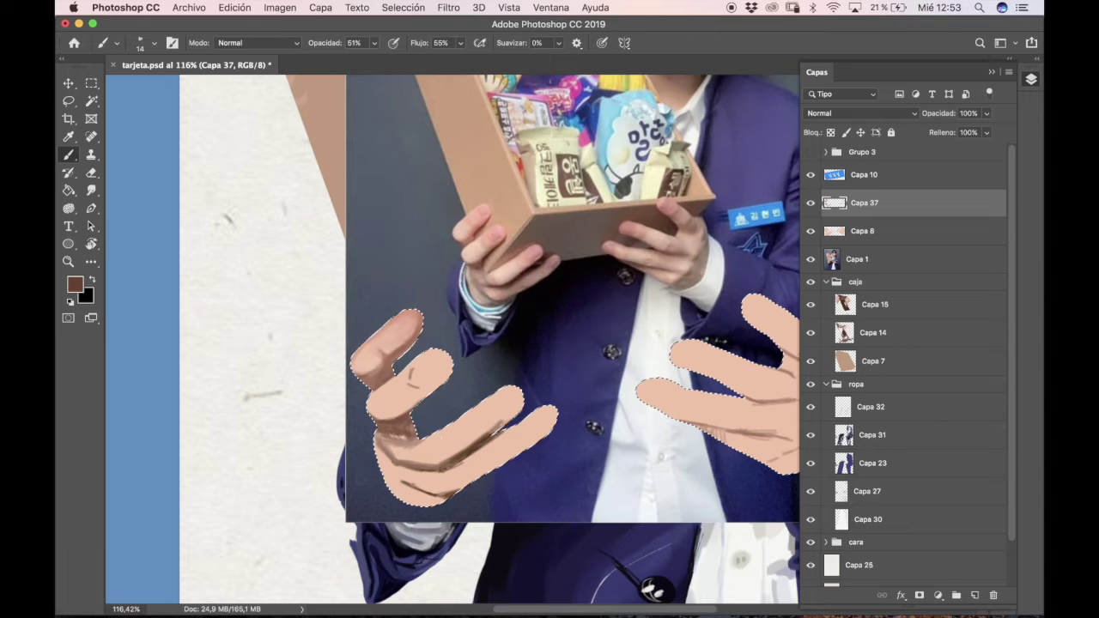
- Add a layer above Capa 37 and paint black nails on two fingers of the bracelet hand with a size 25 brush at 100% opacity
{"action": "left_click", "coordinate": [975, 595]}
{"action": "key", "text": "d"}
{"action": "left_click", "coordinate": [103, 42]}
{"action": "left_click", "coordinate": [163, 103]}
{"action": "left_click_drag", "start_coordinate": [396, 322], "coordinate": [410, 326]}
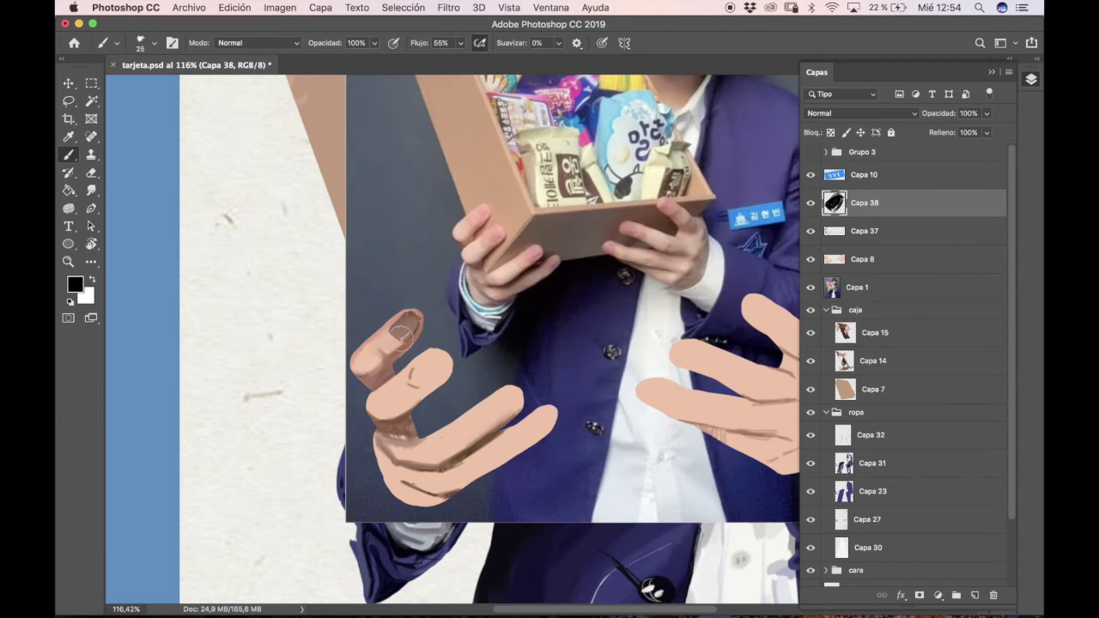
{"action": "mouse_move", "coordinate": [395, 326]}
{"action": "left_mouse_down"}
{"action": "mouse_move", "coordinate": [445, 383]}
{"action": "mouse_move", "coordinate": [415, 330]}
{"action": "left_mouse_up"}
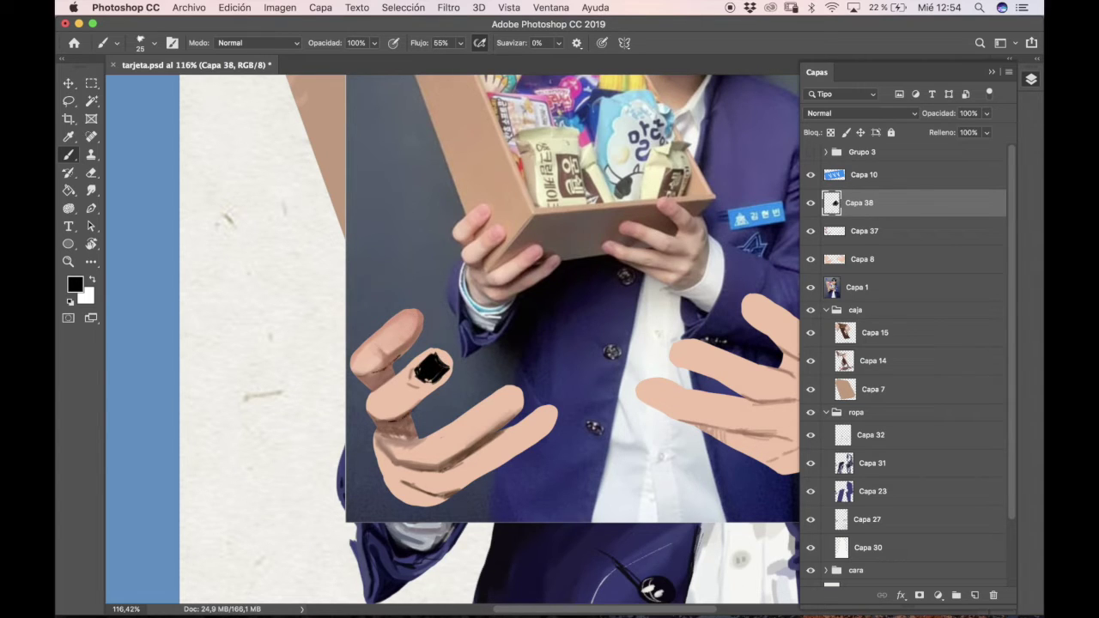
{"action": "left_click", "coordinate": [811, 288]}
{"action": "left_click", "coordinate": [811, 288]}
{"action": "left_click_drag", "start_coordinate": [350, 359], "coordinate": [352, 371]}
{"action": "left_click_drag", "start_coordinate": [371, 415], "coordinate": [397, 436]}
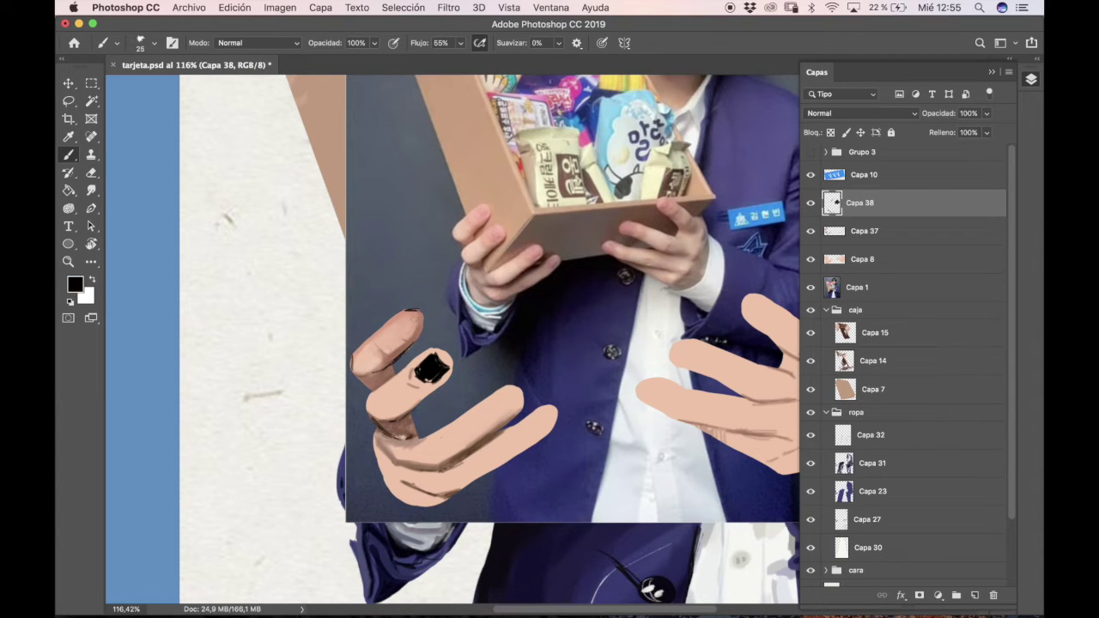
{"action": "left_click_drag", "start_coordinate": [536, 418], "coordinate": [541, 422]}
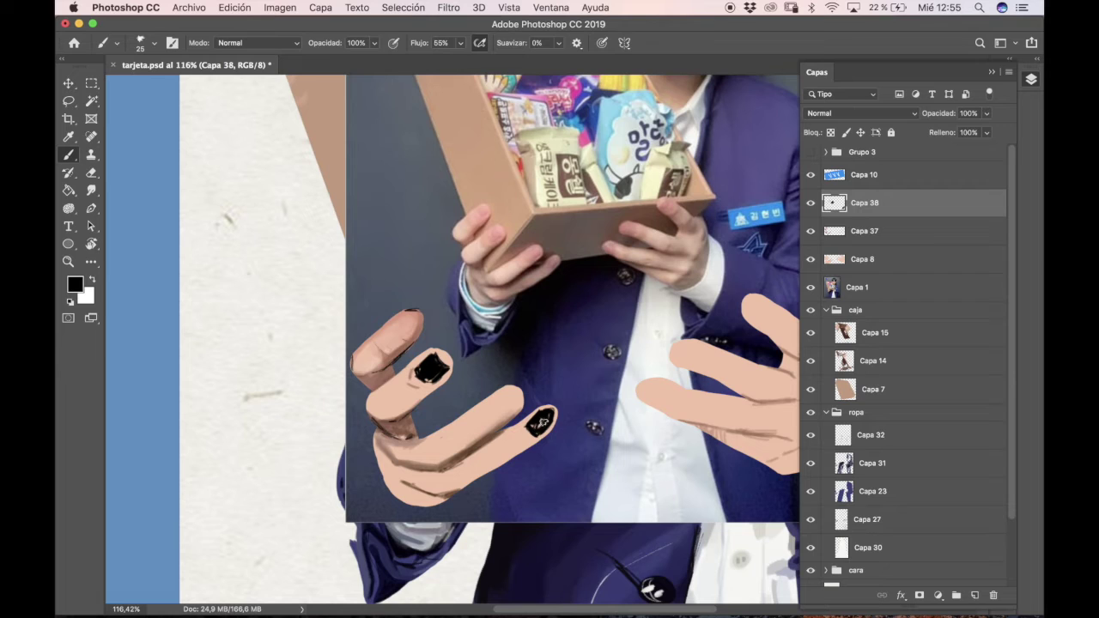
- Paint black nails on the three fingers of the hand without the bracelet on Capa 38 and check them against the painted box
{"action": "left_click_drag", "start_coordinate": [762, 322], "coordinate": [760, 310]}
{"action": "key", "text": "F7"}
{"action": "key", "text": "F7"}
{"action": "key", "text": "super+z"}
{"action": "left_click_drag", "start_coordinate": [644, 391], "coordinate": [658, 404]}
{"action": "left_click_drag", "start_coordinate": [678, 353], "coordinate": [697, 362]}
{"action": "left_click", "coordinate": [811, 287]}
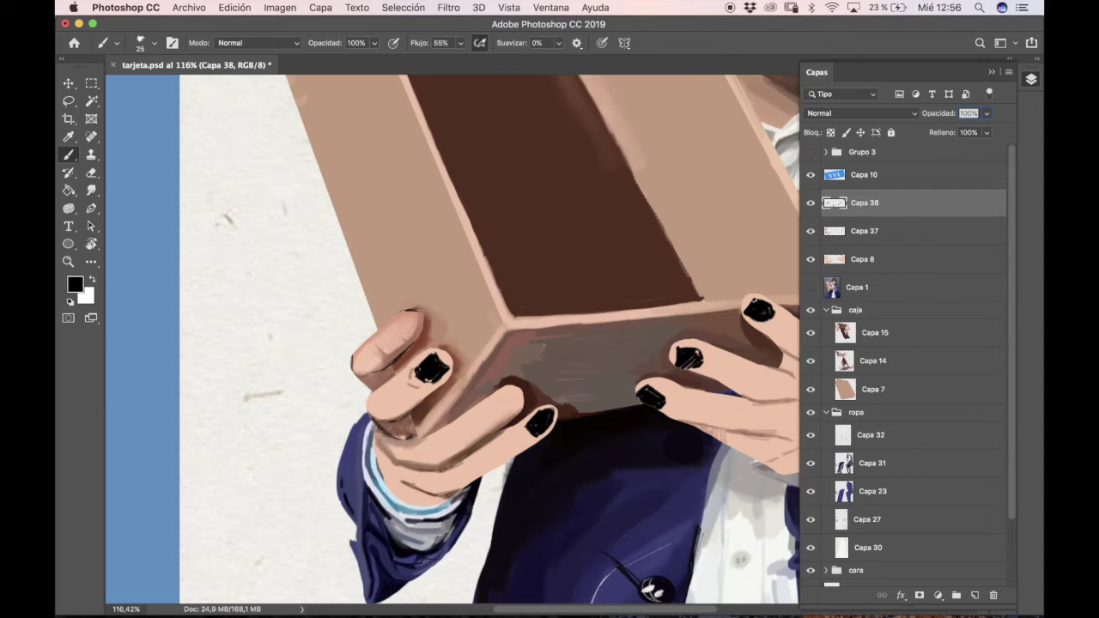
{"action": "left_click", "coordinate": [812, 289]}
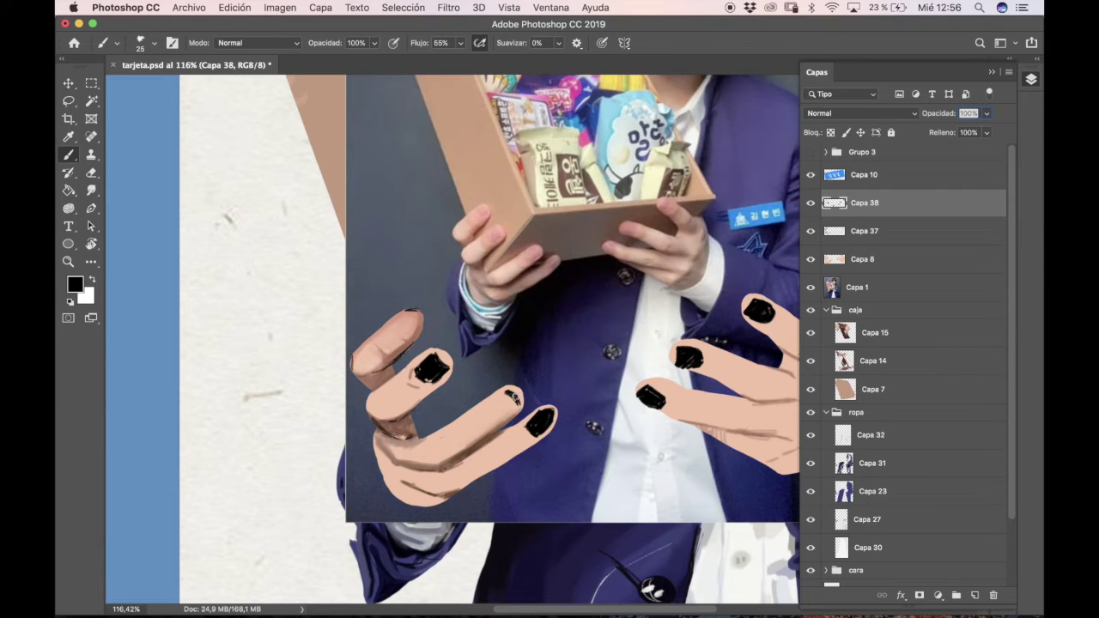
- Paint black nails on the remaining two fingers of the bracelet hand and hide the reference photo Capa 1
{"action": "left_click_drag", "start_coordinate": [488, 408], "coordinate": [514, 402]}
{"action": "left_click_drag", "start_coordinate": [400, 320], "coordinate": [414, 335]}
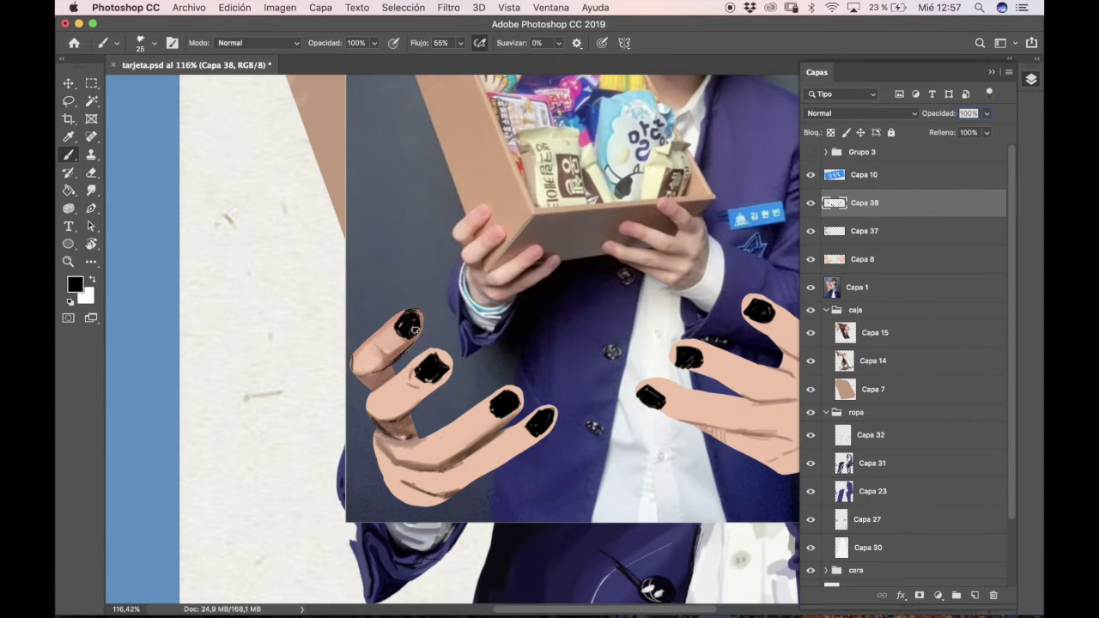
{"action": "left_click", "coordinate": [811, 288]}
- Add white highlights to both pupils on Capa 33 in the cara group, using the Mixer Brush at size 11
{"action": "left_click", "coordinate": [1031, 79]}
{"action": "key", "text": "super+0"}
{"action": "scroll", "coordinate": [457, 135], "scroll_direction": "up", "scroll_amount": 5}
{"action": "left_click", "coordinate": [1032, 79]}
{"action": "left_click", "coordinate": [856, 430]}
{"action": "left_click", "coordinate": [876, 536]}
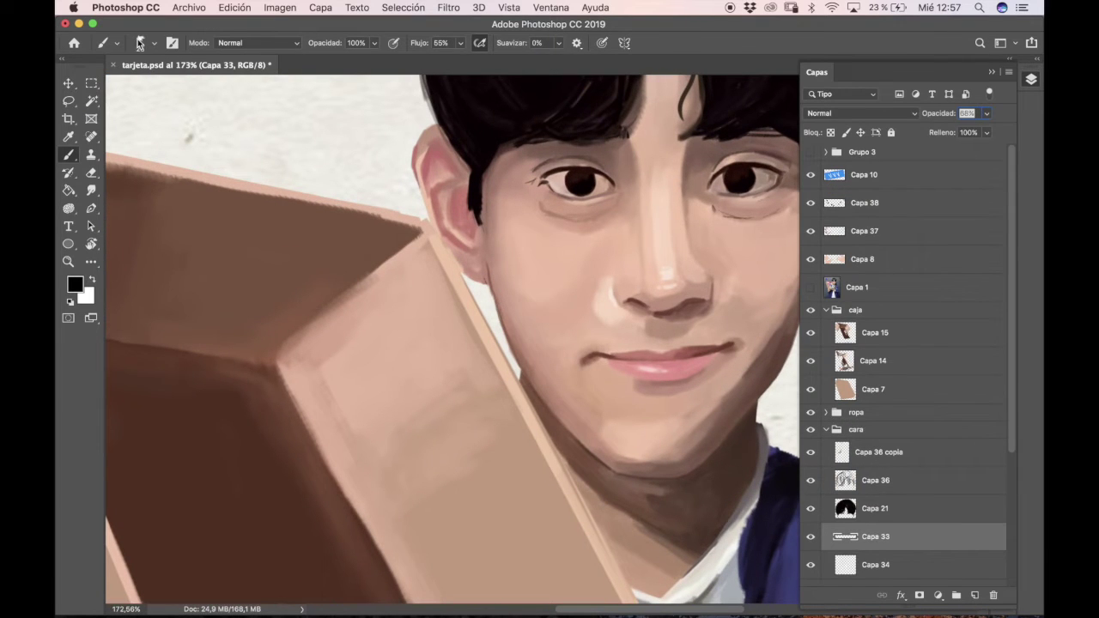
{"action": "key", "text": "shift+b"}
{"action": "key", "text": "x"}
{"action": "left_click_drag", "start_coordinate": [574, 175], "coordinate": [579, 182]}
{"action": "left_click_drag", "start_coordinate": [732, 170], "coordinate": [735, 177]}
{"action": "left_click_drag", "start_coordinate": [575, 177], "coordinate": [582, 189]}
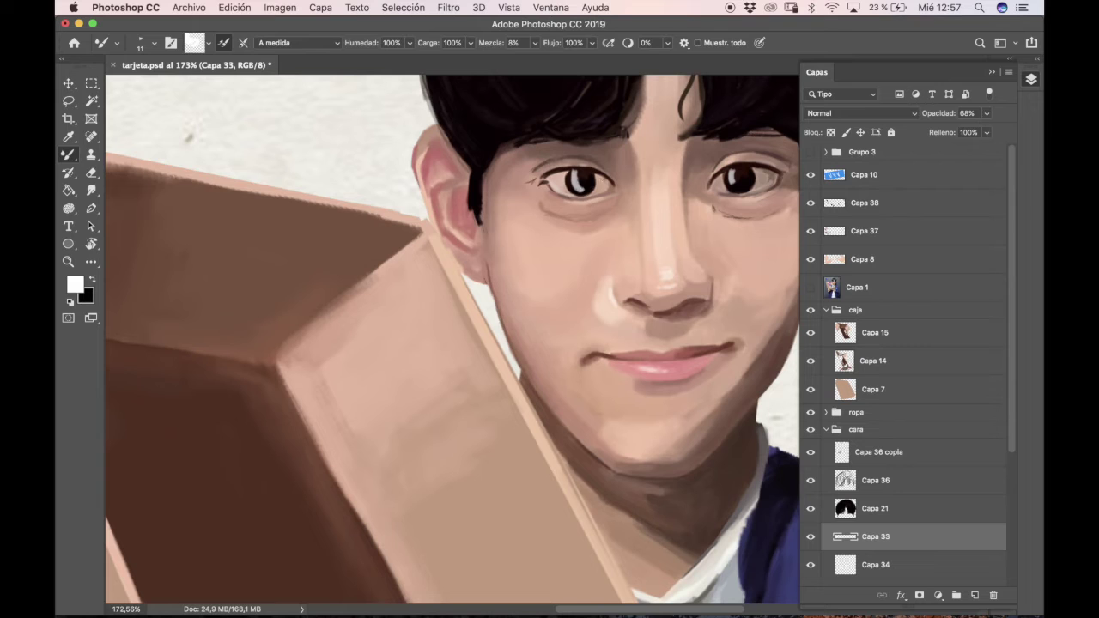
- Tone down the pupil highlights on Capa 33 with a dark size 14 brush
{"action": "key", "text": "shift+b"}
{"action": "key", "text": "x"}
{"action": "left_click", "coordinate": [117, 42]}
{"action": "left_click", "coordinate": [117, 42]}
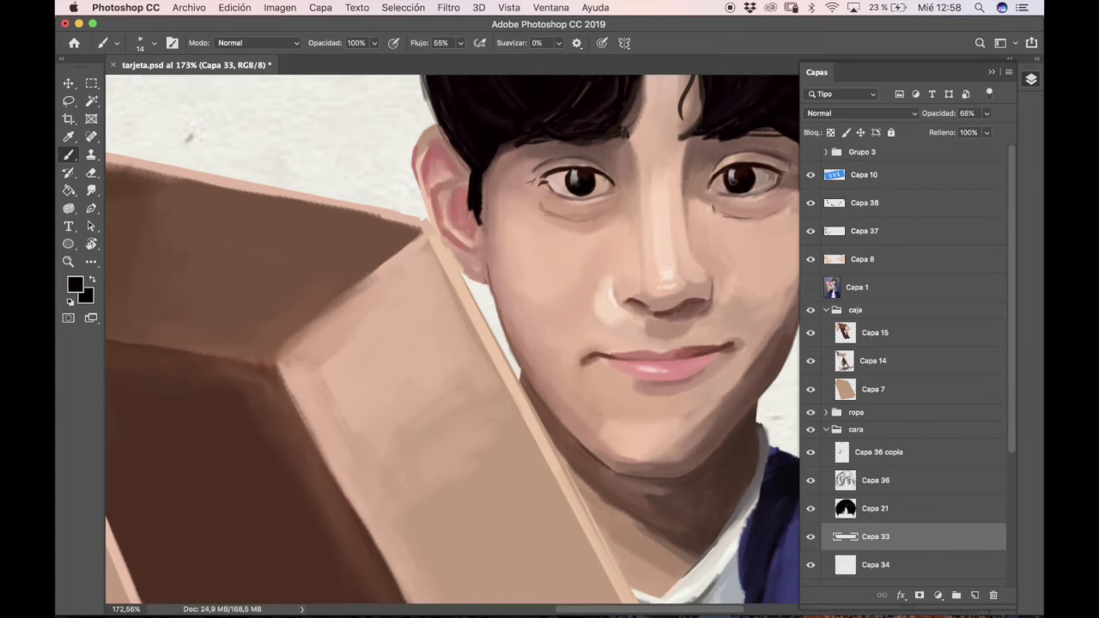
{"action": "left_click", "coordinate": [733, 179], "text": "alt"}
- Show the reference photo, load the hands' outline as a selection and tint the bracelet hand's second finger on Capa 37 with a size 35 brush
{"action": "scroll", "coordinate": [734, 178], "scroll_direction": "down", "scroll_amount": 5}
{"action": "left_click_drag", "start_coordinate": [678, 421], "coordinate": [778, 159]}
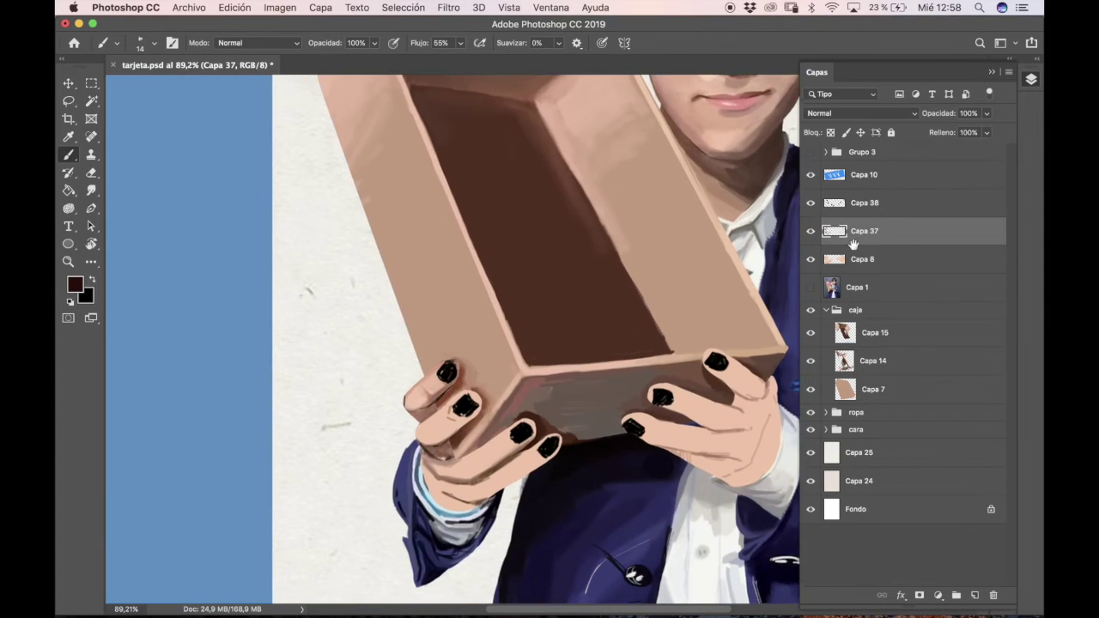
{"action": "left_click", "coordinate": [811, 287]}
{"action": "left_click", "coordinate": [117, 43]}
{"action": "type", "text": "35"}
{"action": "key", "text": "Return"}
{"action": "left_click", "coordinate": [571, 199], "text": "alt"}
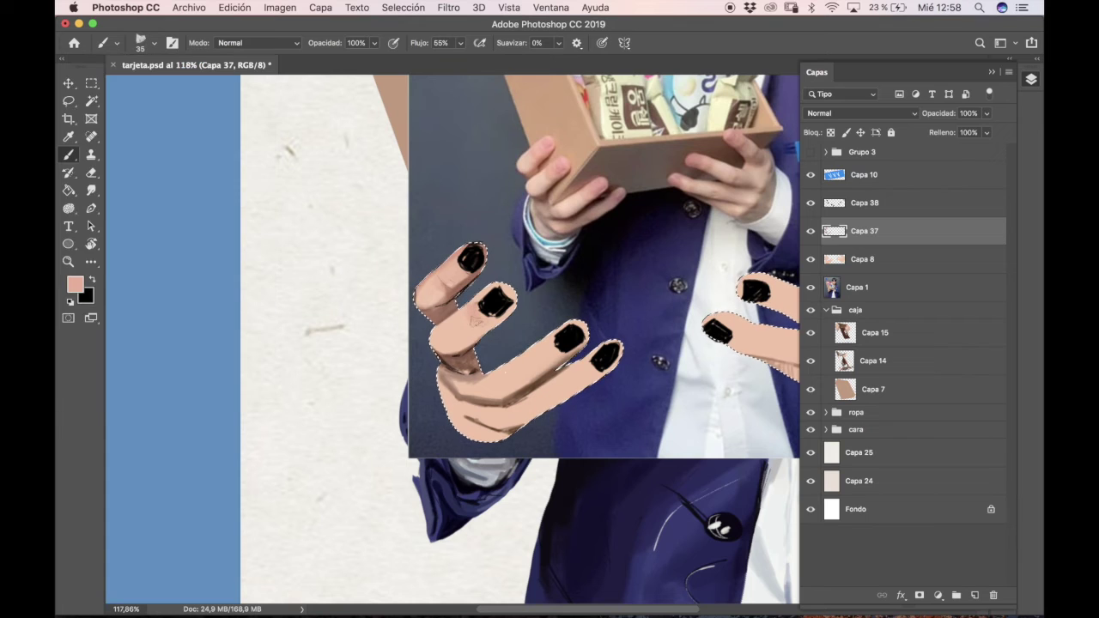
{"action": "key", "text": "5"}
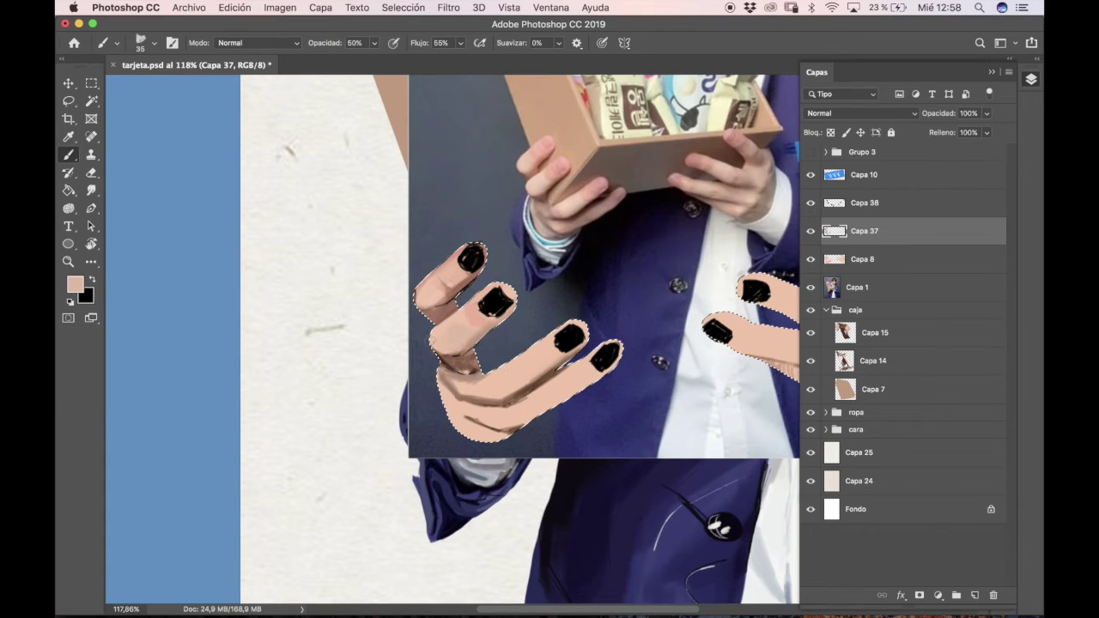
- Shade the palm and lower fingers of the bracelet hand on Capa 37 with a size 35 brush at 50% opacity, using sampled skin and brown tones
{"action": "left_click", "coordinate": [557, 168], "text": "alt"}
{"action": "key", "text": "ctrl+d"}
{"action": "mouse_move", "coordinate": [592, 321]}
{"action": "left_mouse_down"}
{"action": "mouse_move", "coordinate": [488, 220]}
{"action": "mouse_move", "coordinate": [498, 298]}
{"action": "left_mouse_up"}
{"action": "left_click", "coordinate": [835, 231], "text": "ctrl"}
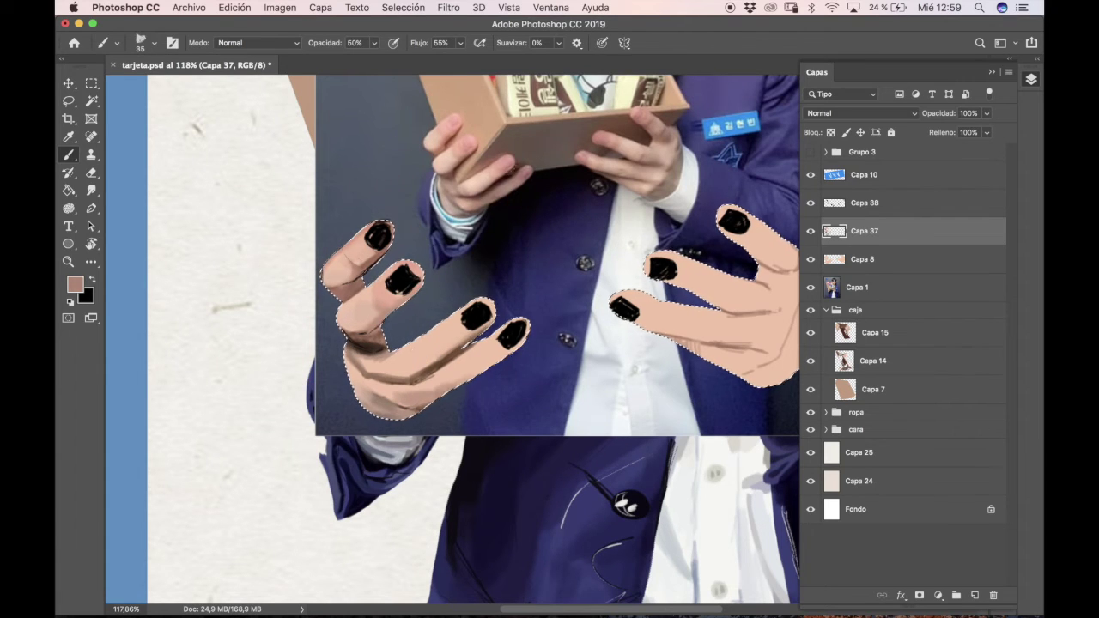
{"action": "left_click", "coordinate": [512, 327], "text": "alt"}
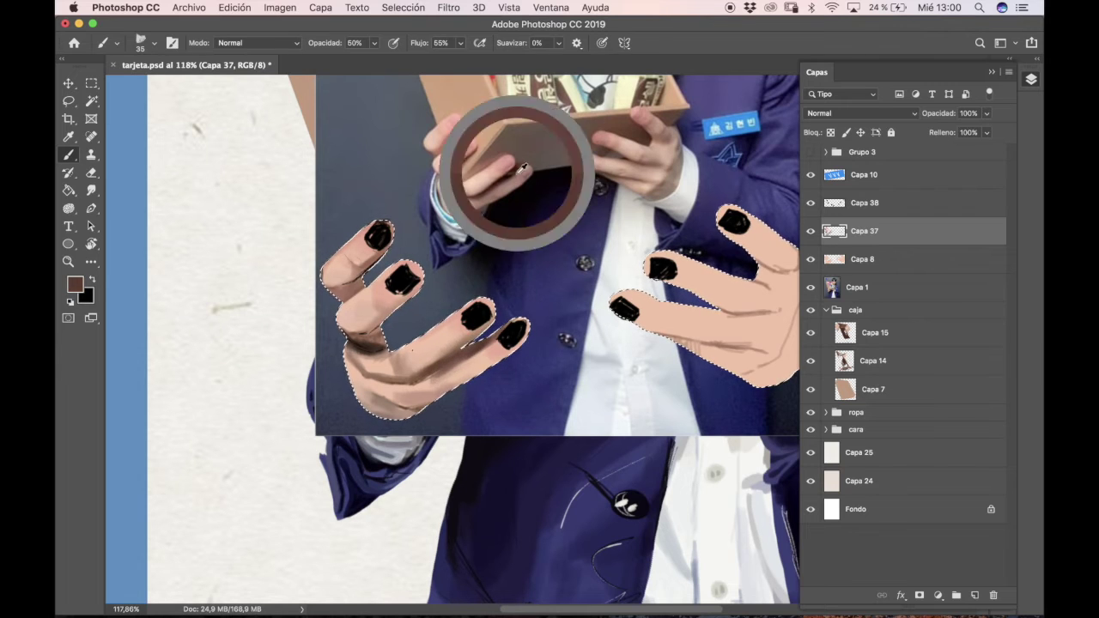
{"action": "left_click", "coordinate": [391, 368], "text": "alt"}
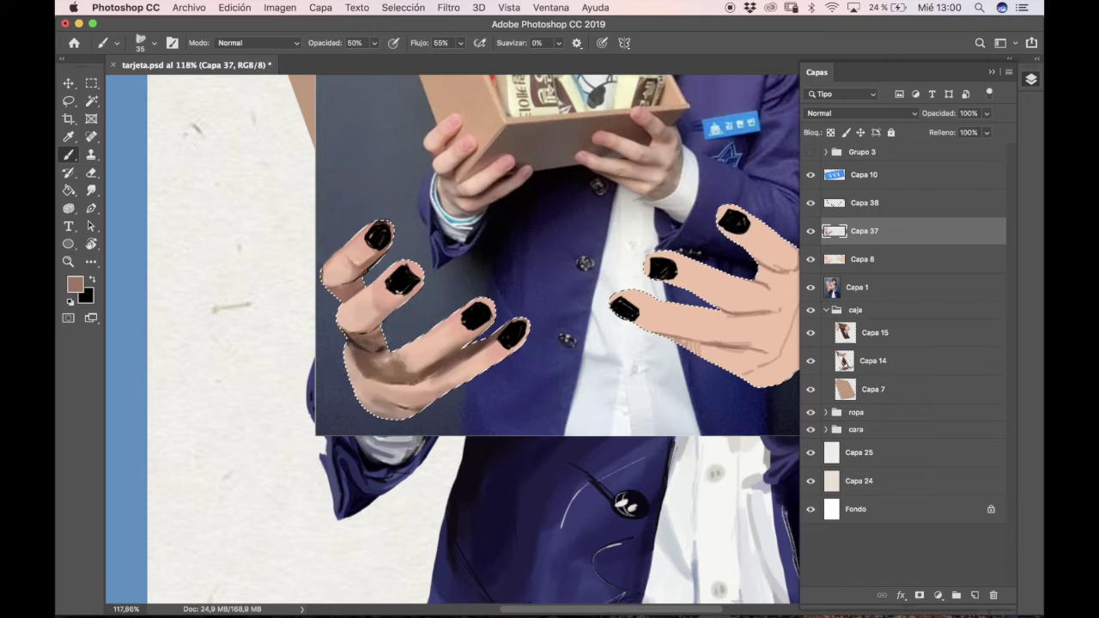
{"action": "left_click", "coordinate": [434, 334], "text": "alt"}
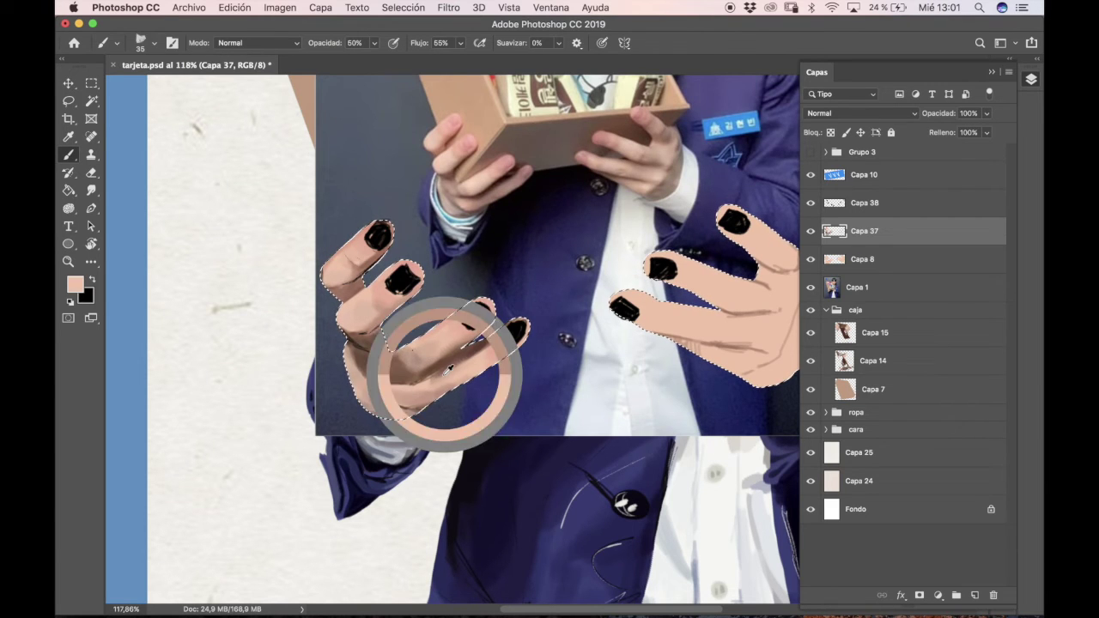
{"action": "scroll", "coordinate": [438, 336], "scroll_direction": "right", "scroll_amount": 5}
{"action": "scroll", "coordinate": [439, 336], "scroll_direction": "up", "scroll_amount": 2}
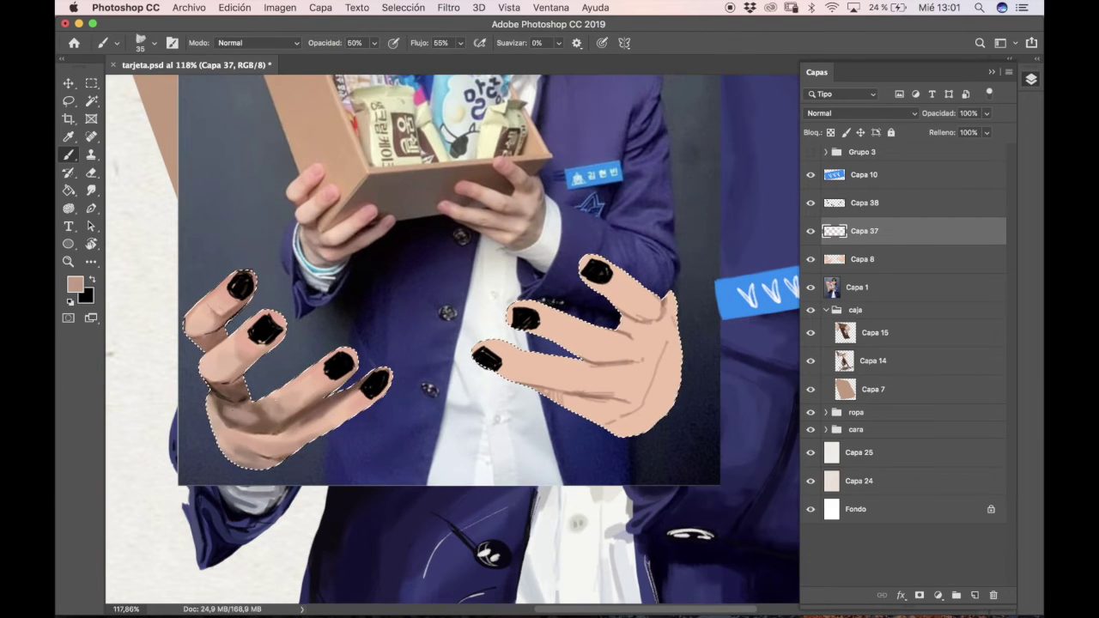
{"action": "left_click", "coordinate": [242, 419], "text": "alt"}
- Hide the reference photo and refine the dark finger contours and wrist shading of the bracelet hand with a size 11 brush
{"action": "scroll", "coordinate": [242, 419], "scroll_direction": "right", "scroll_amount": 5}
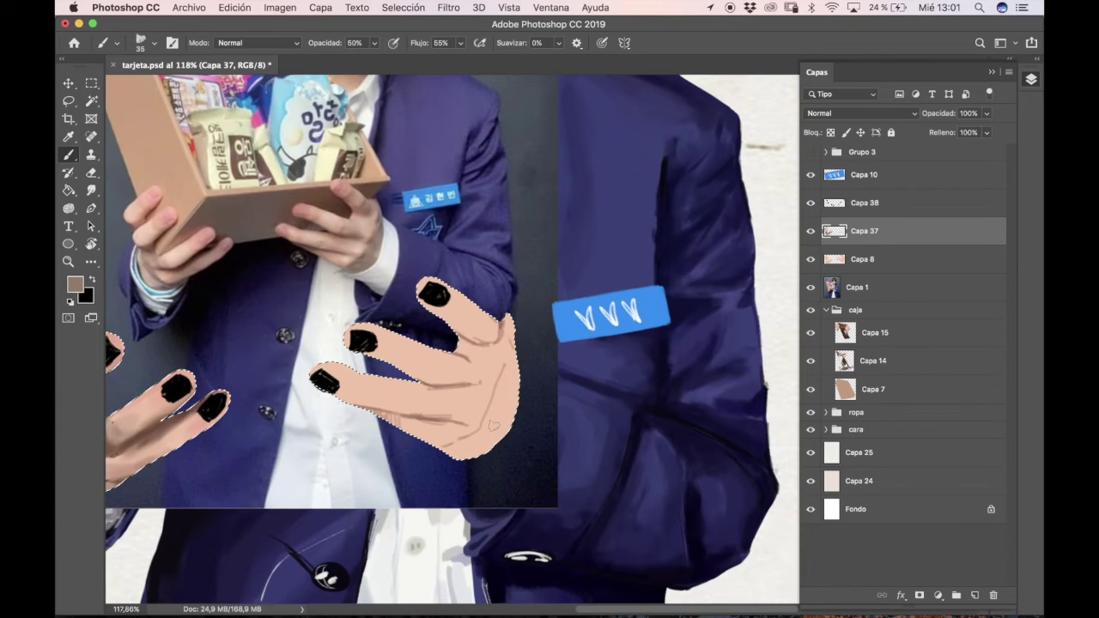
{"action": "left_click", "coordinate": [810, 286]}
{"action": "scroll", "coordinate": [692, 327], "scroll_direction": "down", "scroll_amount": 5}
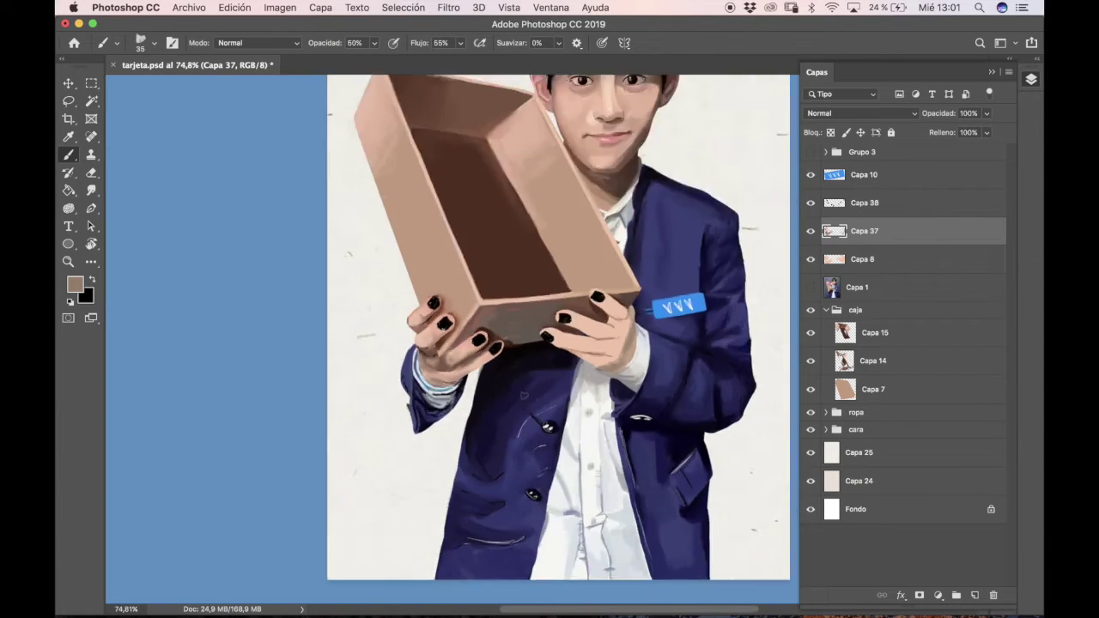
{"action": "scroll", "coordinate": [413, 407], "scroll_direction": "up", "scroll_amount": 8}
{"action": "scroll", "coordinate": [413, 407], "scroll_direction": "left", "scroll_amount": 2}
{"action": "key", "text": "shift+Tab"}
{"action": "key", "text": "shift+Tab"}
{"action": "left_click", "coordinate": [413, 407], "text": "alt"}
{"action": "key", "text": "bracketleft"}
{"action": "key", "text": "bracketleft"}
{"action": "key", "text": "bracketleft"}
{"action": "left_click", "coordinate": [348, 400], "text": "alt"}
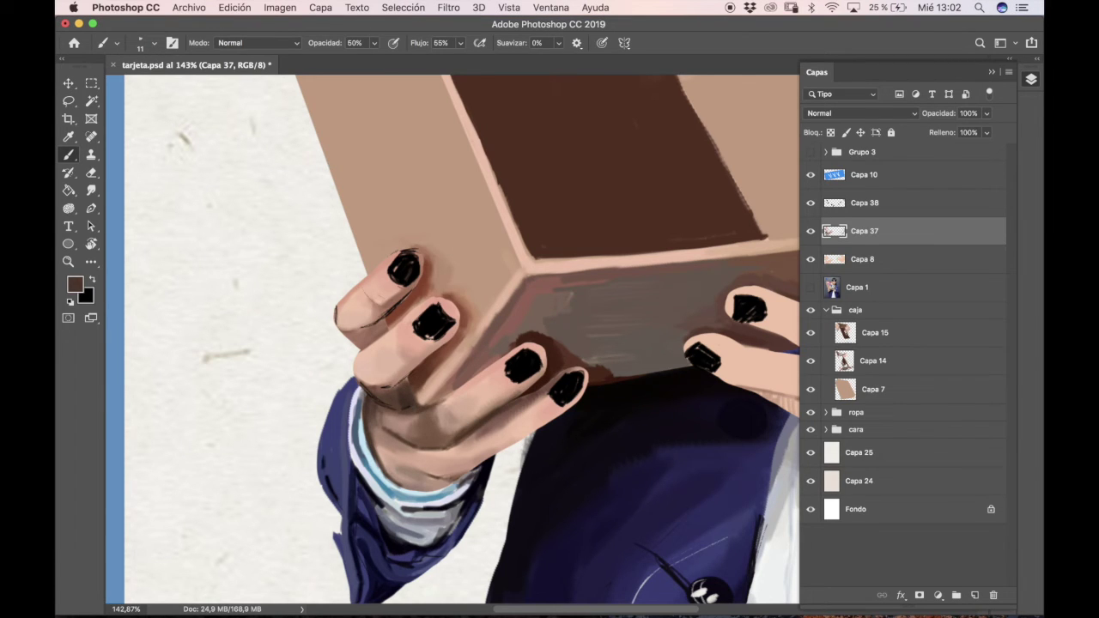
{"action": "left_click_drag", "start_coordinate": [388, 321], "coordinate": [347, 344]}
{"action": "left_click_drag", "start_coordinate": [453, 469], "coordinate": [403, 488]}
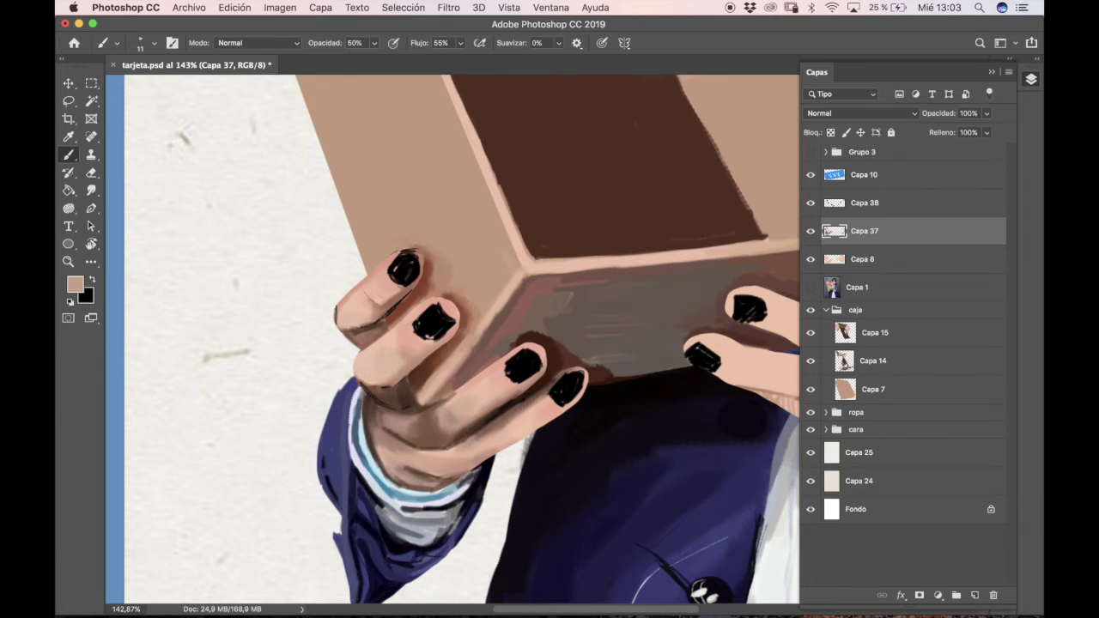
- Paint brown shading along the outer edge and base of the hand without the bracelet on Capa 37, using a size 11 brush
{"action": "left_click", "coordinate": [510, 363], "text": "alt"}
{"action": "scroll", "coordinate": [515, 370], "scroll_direction": "right", "scroll_amount": 10}
{"action": "left_click_drag", "start_coordinate": [575, 462], "coordinate": [556, 488]}
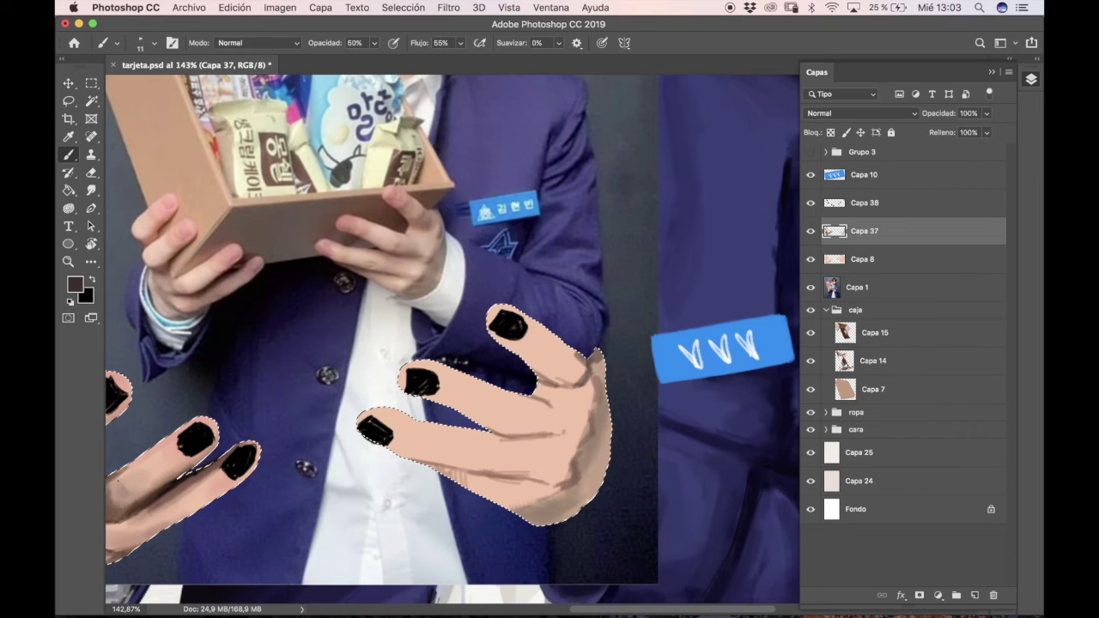
{"action": "left_click", "coordinate": [416, 208], "text": "alt"}
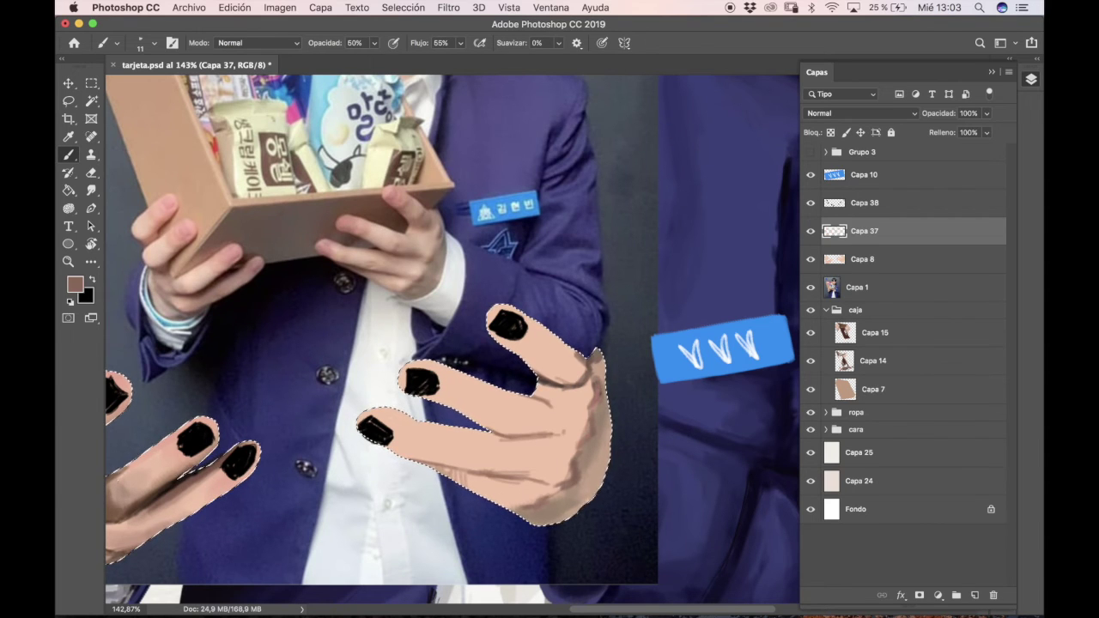
{"action": "left_click", "coordinate": [601, 354], "text": "alt"}
- Shade the fingers of the hand without the bracelet with a size 13 brush, sampling reddish and brown skin tones from the photo
{"action": "left_click", "coordinate": [116, 43]}
{"action": "key", "text": "Return"}
{"action": "left_click", "coordinate": [407, 203], "text": "alt"}
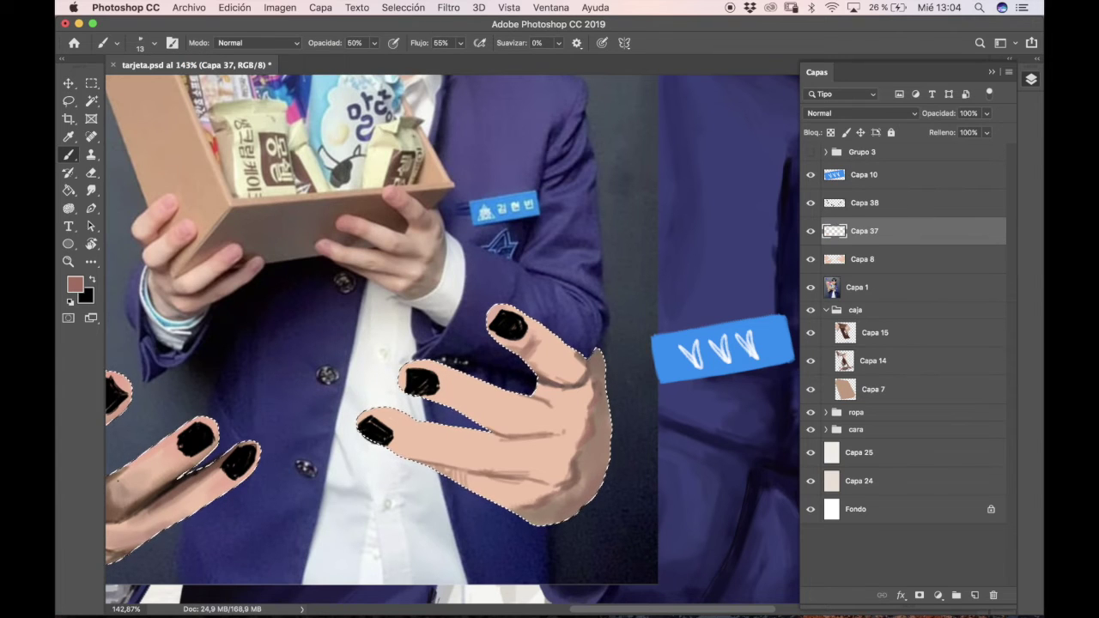
{"action": "left_click", "coordinate": [365, 265], "text": "alt"}
{"action": "left_click", "coordinate": [397, 286], "text": "alt"}
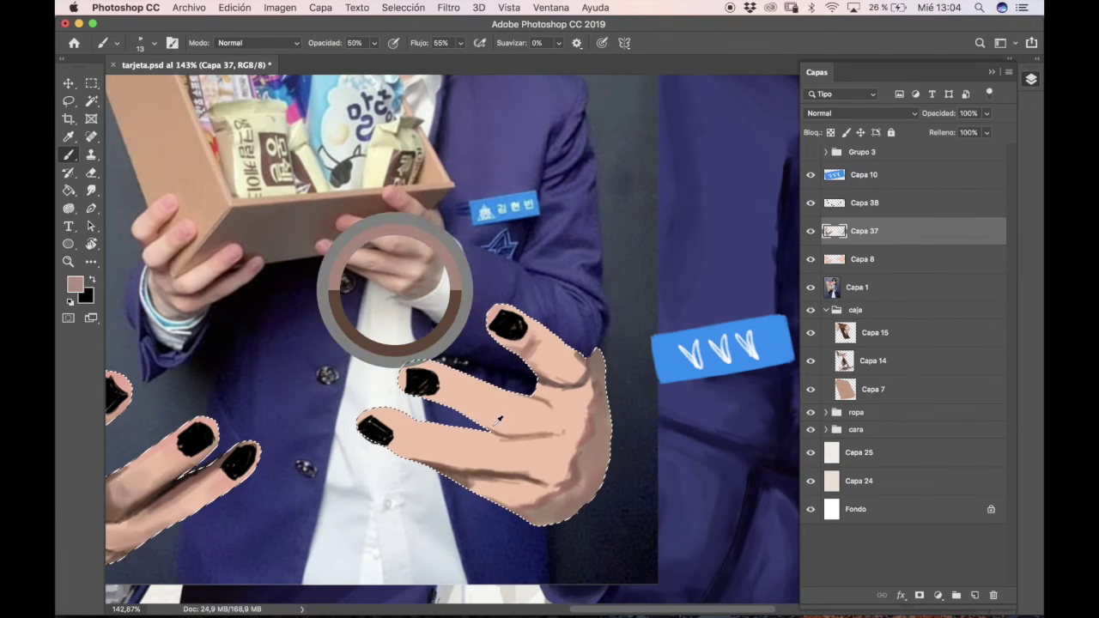
{"action": "left_click", "coordinate": [335, 238], "text": "alt"}
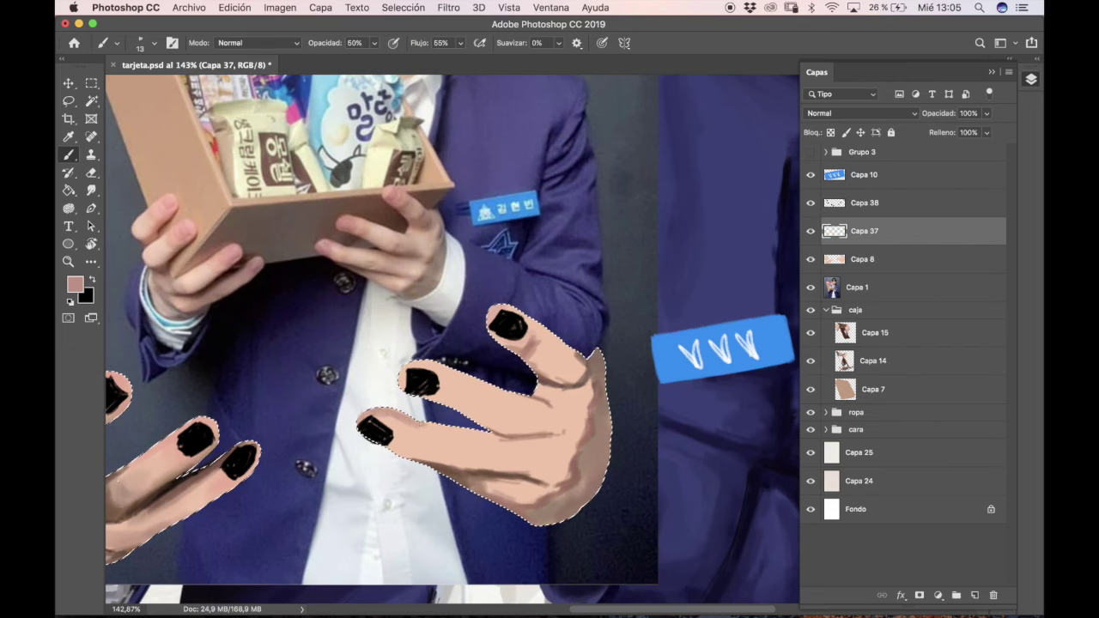
- Blend sampled brown and pink skin tones into the lower fingers and outer palm of the hand without the bracelet, using a size 13 brush
{"action": "left_click_drag", "start_coordinate": [468, 443], "coordinate": [498, 455]}
{"action": "left_click", "coordinate": [369, 245], "text": "alt"}
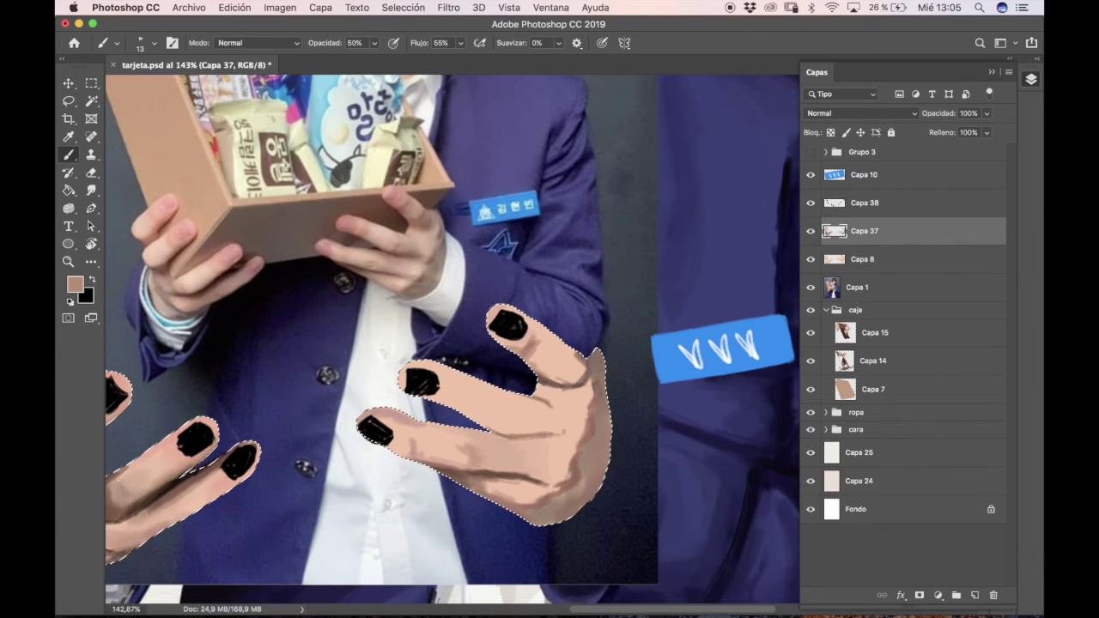
{"action": "left_click_drag", "start_coordinate": [571, 403], "coordinate": [592, 490]}
{"action": "left_click", "coordinate": [486, 464], "text": "alt"}
{"action": "left_click", "coordinate": [210, 459], "text": "alt"}
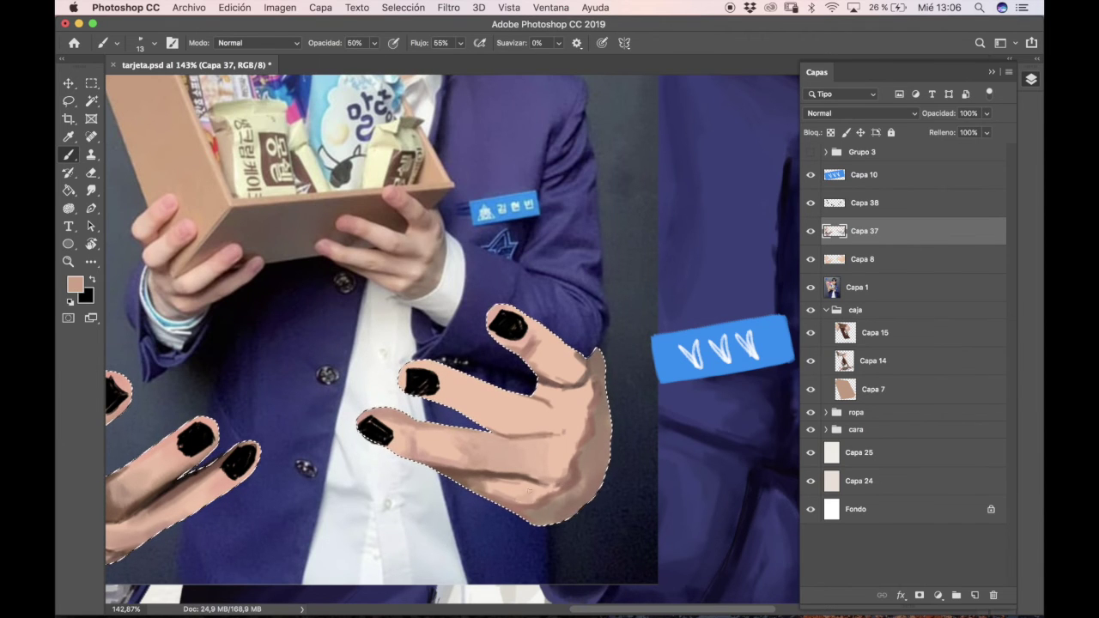
{"action": "left_click", "coordinate": [520, 480], "text": "alt"}
{"action": "left_click", "coordinate": [205, 468], "text": "alt"}
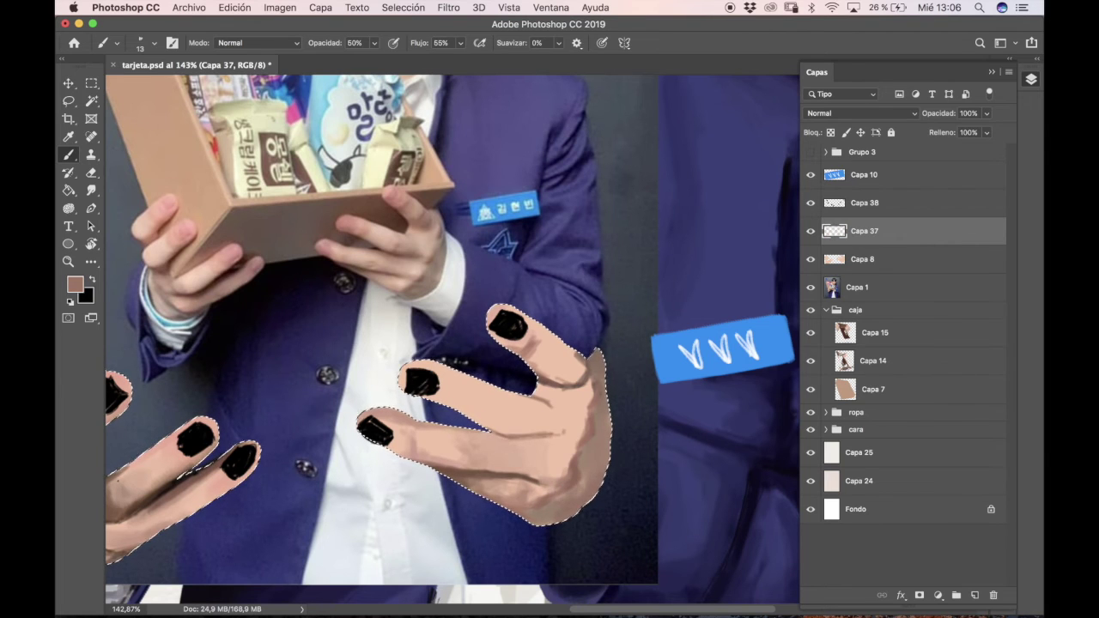
{"action": "left_click", "coordinate": [340, 220], "text": "alt"}
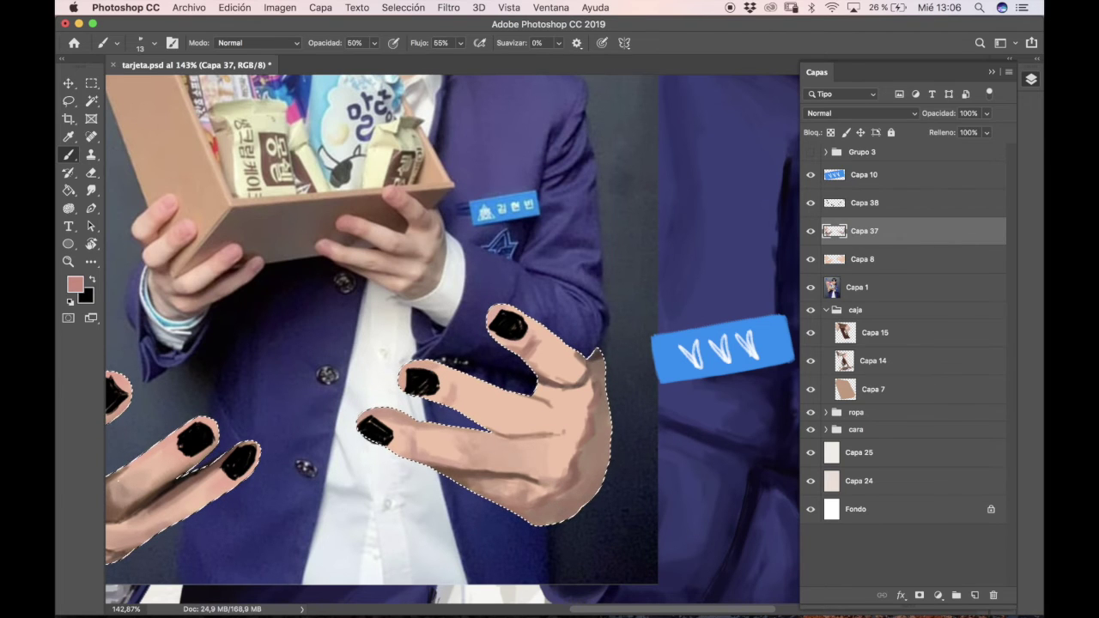
{"action": "left_click", "coordinate": [402, 252], "text": "alt"}
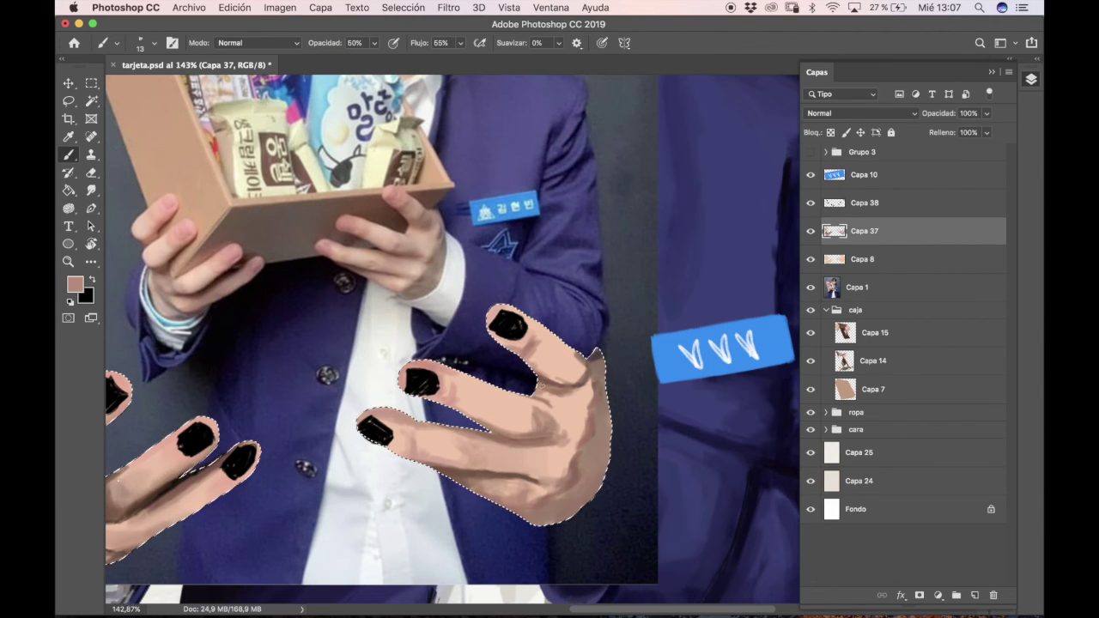
- Shade the uppermost finger and the knuckles of the hand without the bracelet on Capa 37, sampling tones from the photo and the painted skin
{"action": "left_click", "coordinate": [396, 183], "text": "alt"}
{"action": "left_click", "coordinate": [525, 371], "text": "alt"}
{"action": "left_click_drag", "start_coordinate": [498, 382], "coordinate": [554, 360]}
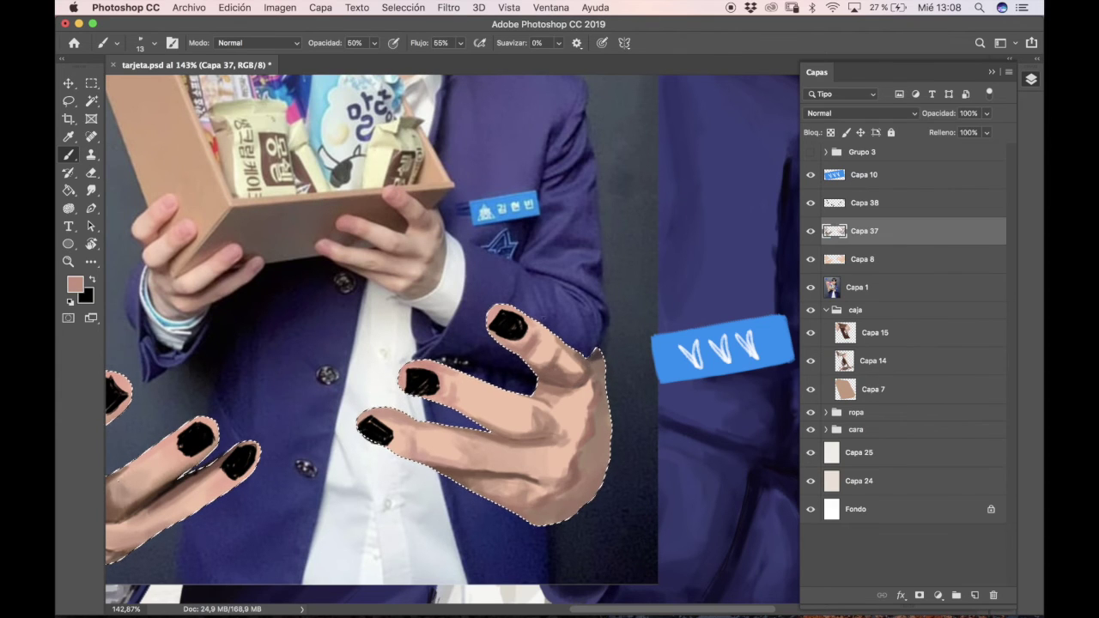
{"action": "left_click_drag", "start_coordinate": [181, 474], "coordinate": [223, 455]}
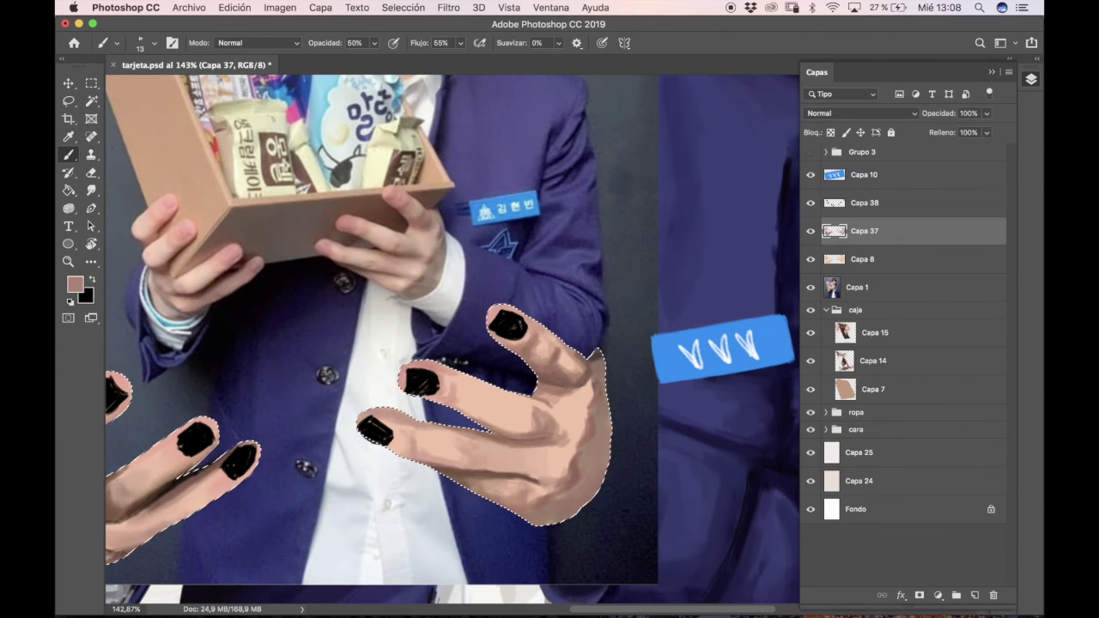
{"action": "mouse_move", "coordinate": [550, 352]}
{"action": "left_mouse_down"}
{"action": "mouse_move", "coordinate": [581, 380]}
{"action": "mouse_move", "coordinate": [549, 344]}
{"action": "mouse_move", "coordinate": [515, 360]}
{"action": "mouse_move", "coordinate": [592, 356]}
{"action": "mouse_move", "coordinate": [506, 348]}
{"action": "mouse_move", "coordinate": [558, 335]}
{"action": "left_mouse_up"}
{"action": "left_click", "coordinate": [516, 361], "text": "alt"}
{"action": "left_click", "coordinate": [541, 406], "text": "alt"}
{"action": "left_click_drag", "start_coordinate": [541, 406], "coordinate": [567, 410]}
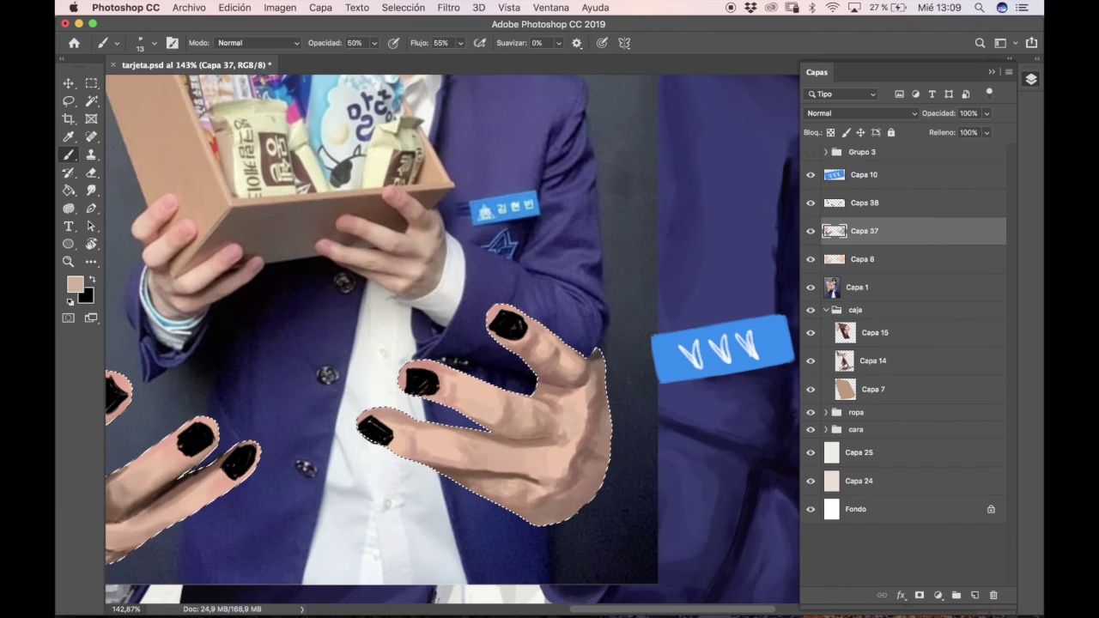
- Hide the reference photo and refine the upper finger contours on Capa 38 with a size 25 brush at 100% opacity, sampling a dark brown
{"action": "left_click", "coordinate": [810, 286]}
{"action": "left_click", "coordinate": [864, 203]}
{"action": "left_click", "coordinate": [154, 42]}
{"action": "left_click", "coordinate": [418, 419]}
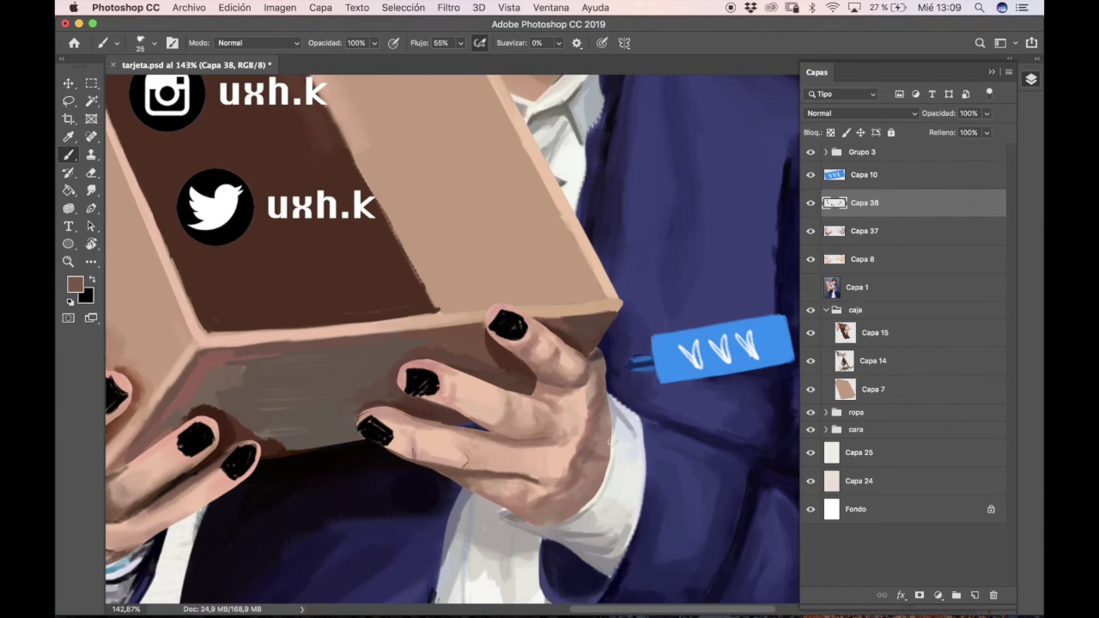
{"action": "left_click", "coordinate": [596, 349], "text": "alt"}
{"action": "left_click_drag", "start_coordinate": [593, 356], "coordinate": [584, 383]}
{"action": "left_click_drag", "start_coordinate": [546, 352], "coordinate": [515, 359]}
- Show the reference photo on Capa 1 again and reposition it over the portrait
{"action": "scroll", "coordinate": [561, 334], "scroll_direction": "down", "scroll_amount": 6}
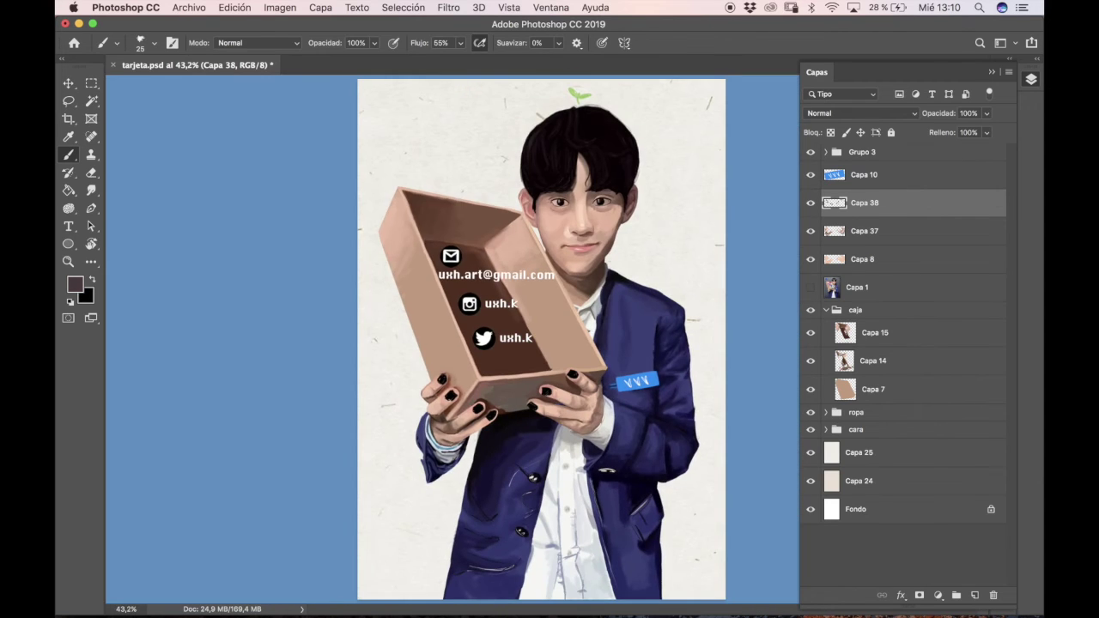
{"action": "key", "text": "v"}
{"action": "left_click", "coordinate": [811, 286]}
{"action": "left_click", "coordinate": [859, 287]}
{"action": "left_click_drag", "start_coordinate": [577, 213], "coordinate": [691, 266]}
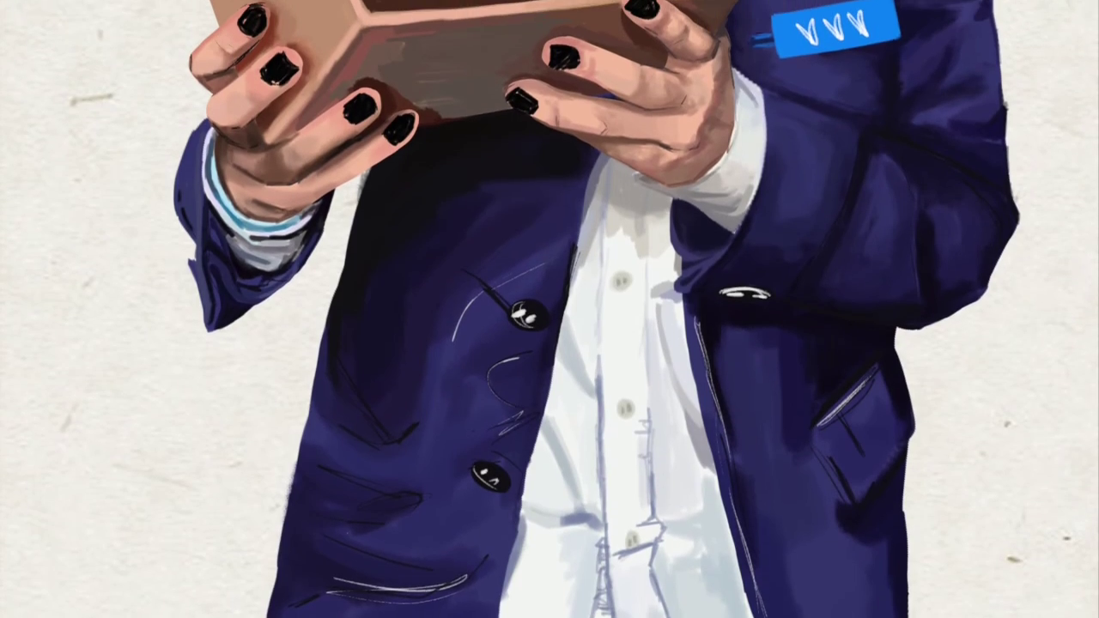